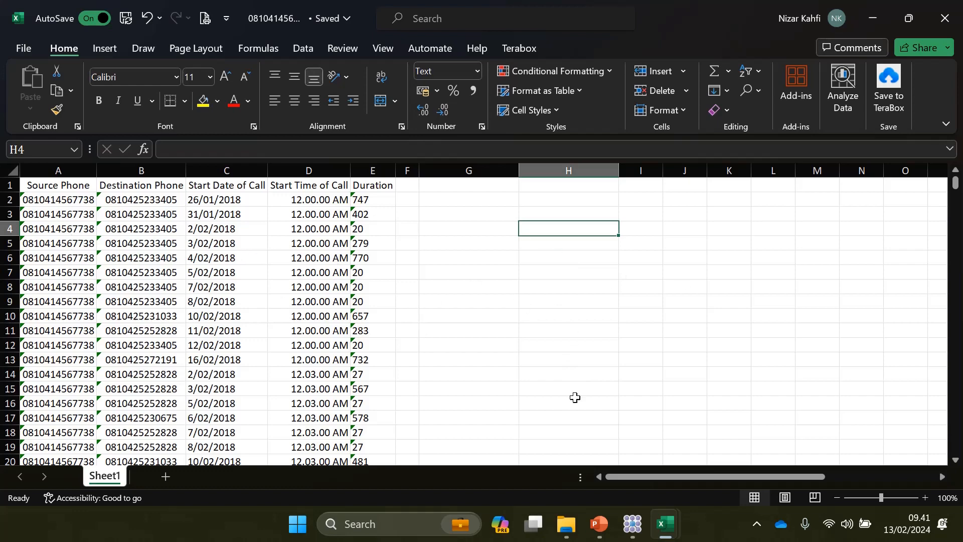
{"action": "mouse_move", "coordinate": [677, 529]}
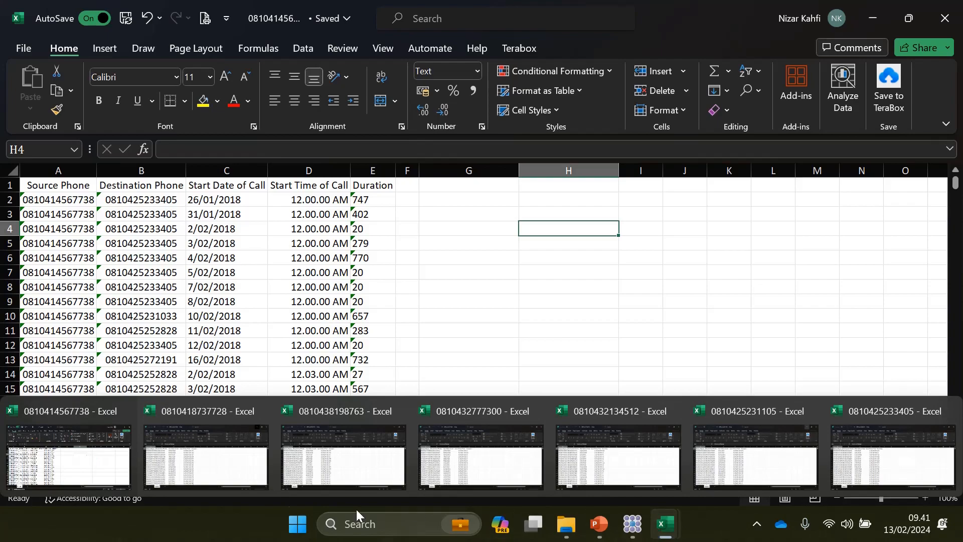
{"action": "mouse_move", "coordinate": [276, 439]}
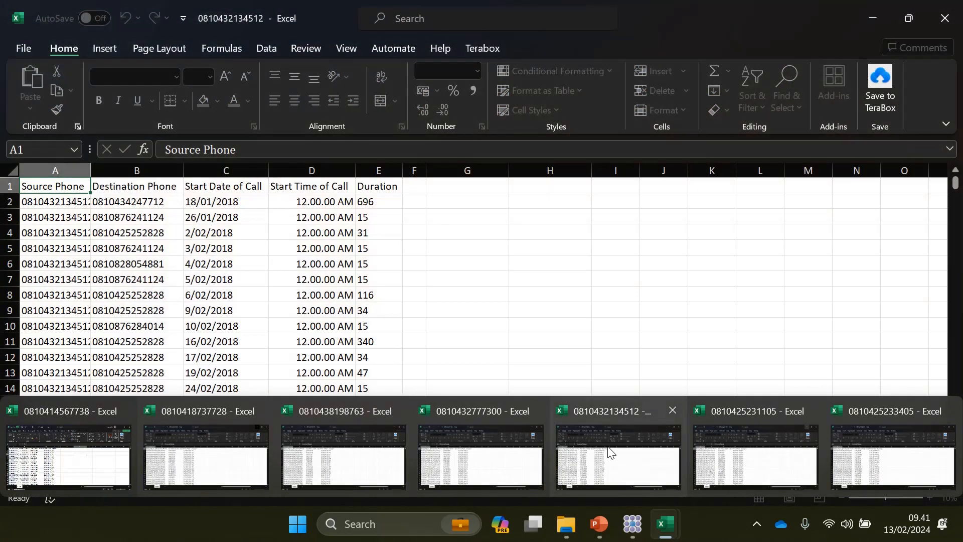
{"action": "mouse_move", "coordinate": [764, 448]}
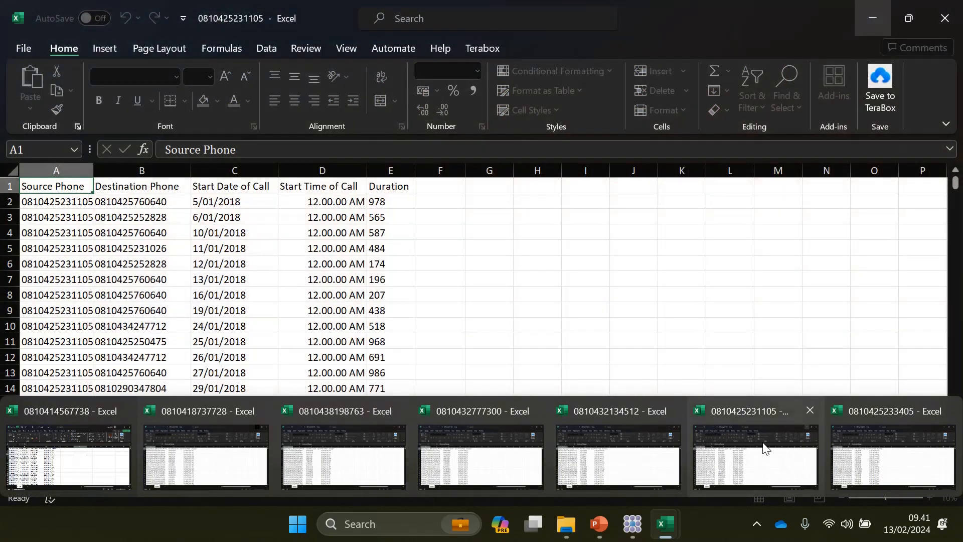
{"action": "mouse_move", "coordinate": [58, 480]}
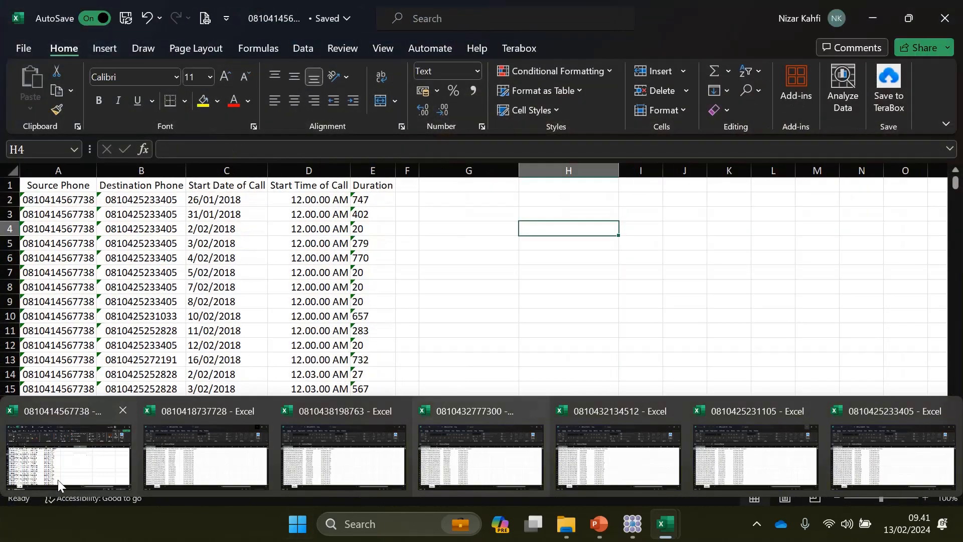
{"action": "left_click", "coordinate": [17, 441]}
{"action": "left_click", "coordinate": [557, 325]}
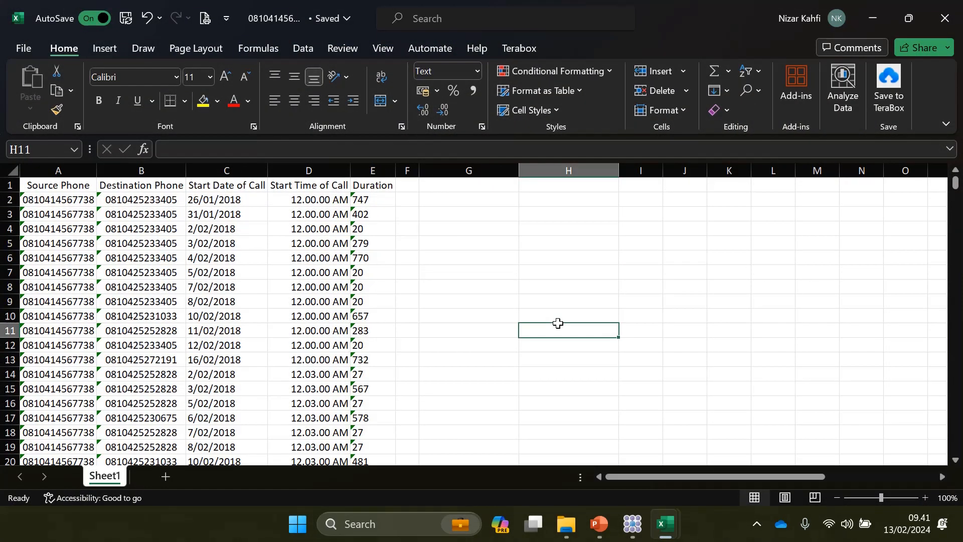
{"action": "left_click", "coordinate": [37, 186]}
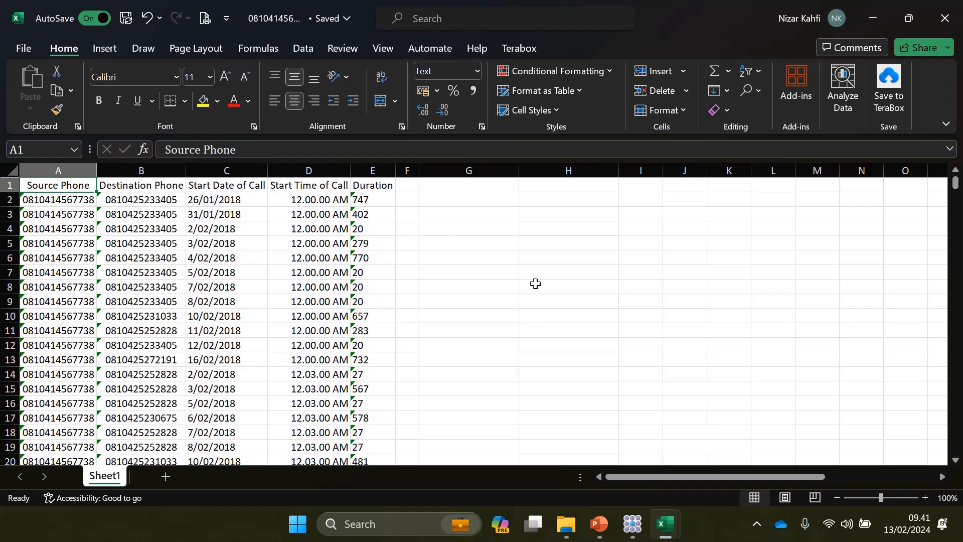
{"action": "left_click", "coordinate": [37, 171]}
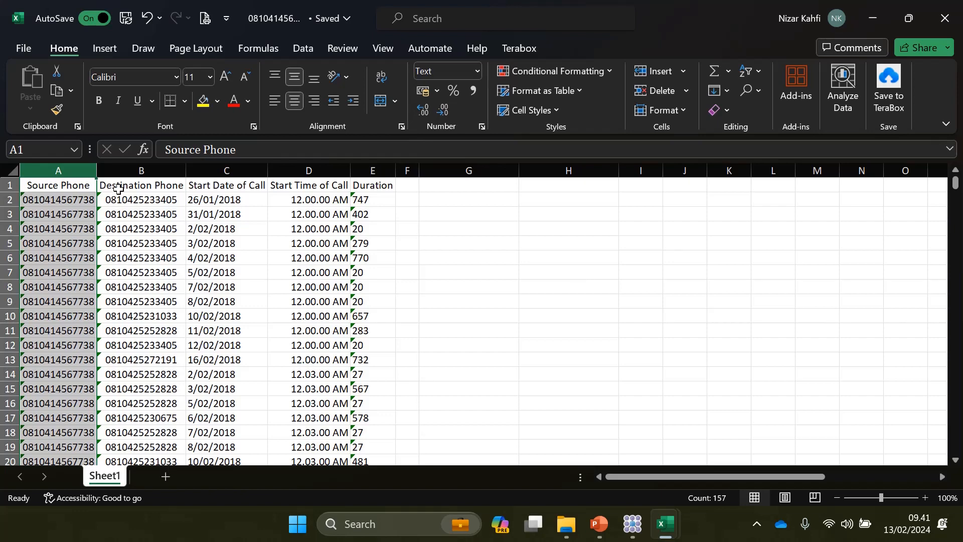
{"action": "left_click", "coordinate": [122, 166]}
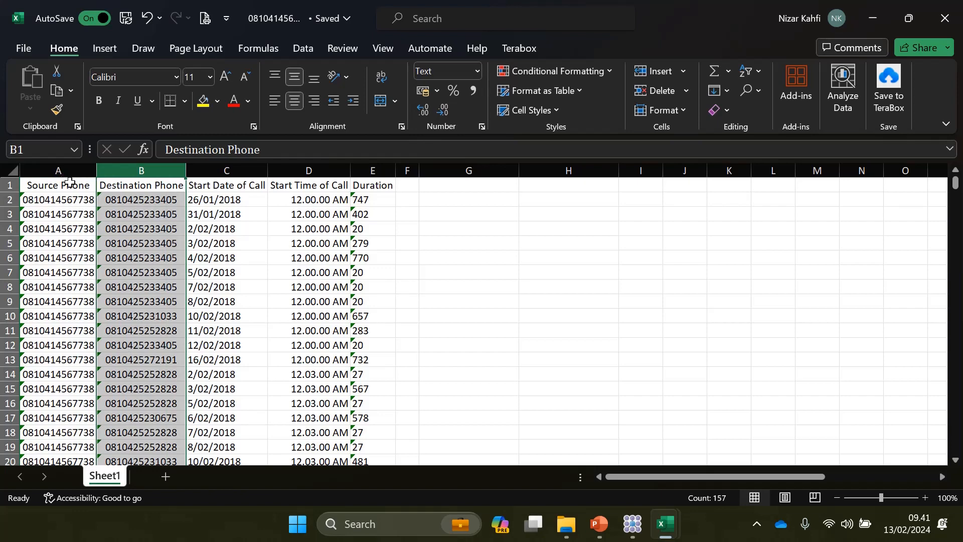
{"action": "left_click", "coordinate": [222, 170]}
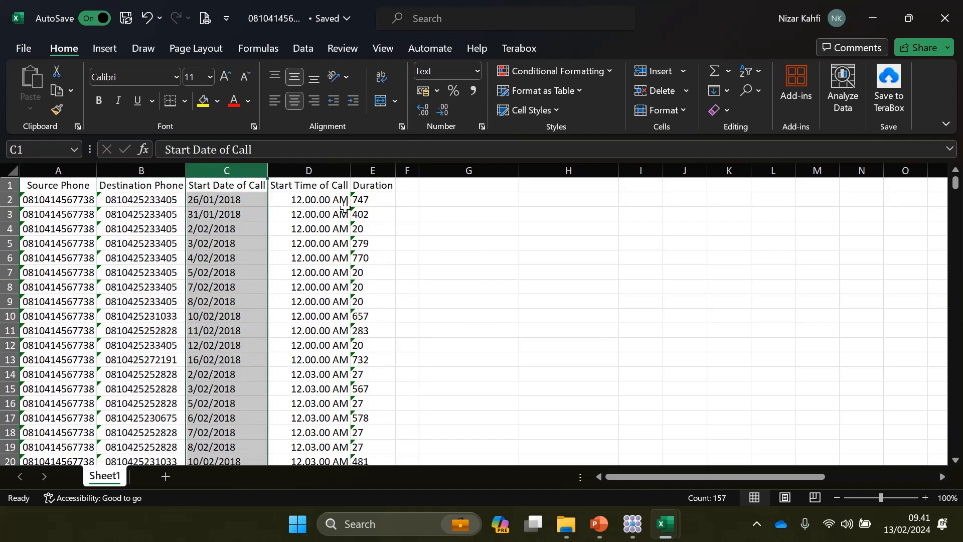
{"action": "left_click", "coordinate": [306, 165]}
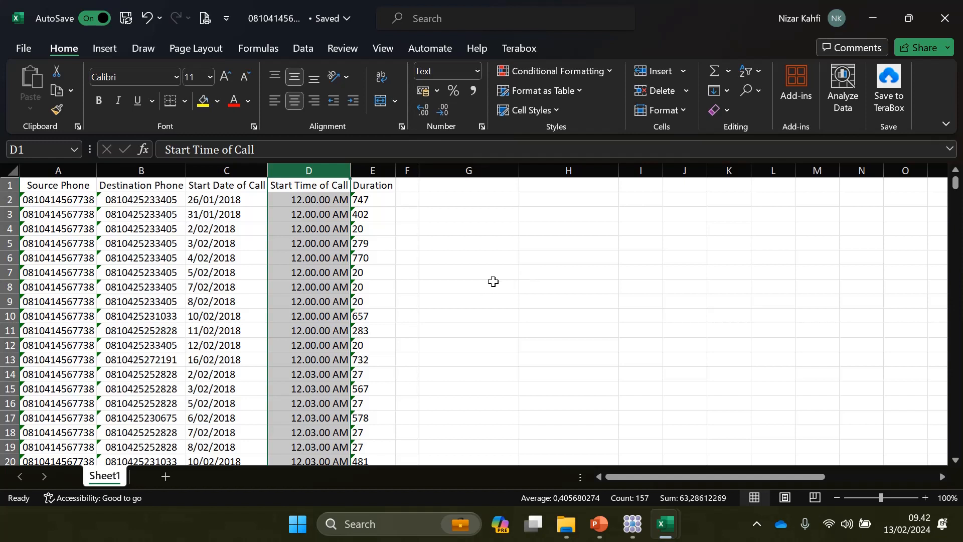
{"action": "left_click", "coordinate": [383, 164]}
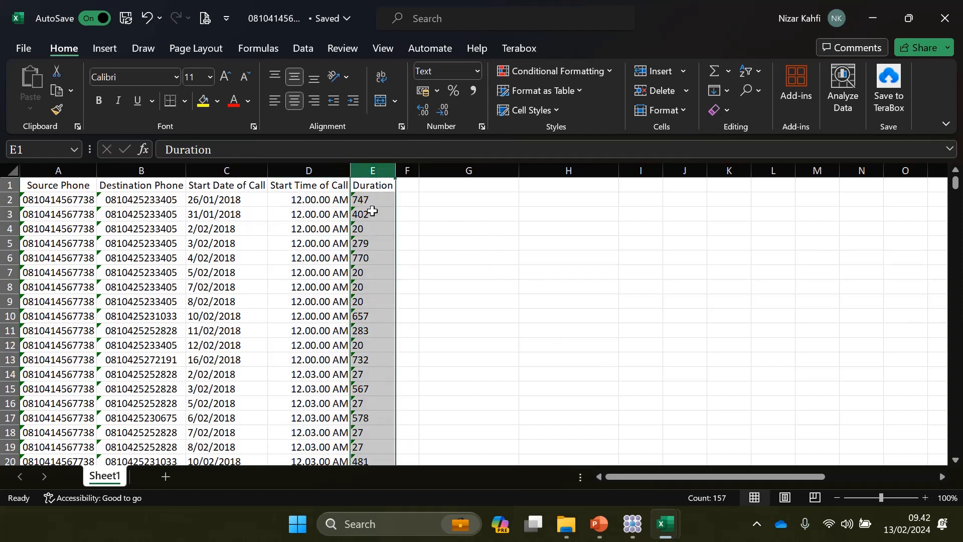
{"action": "left_click", "coordinate": [547, 244]}
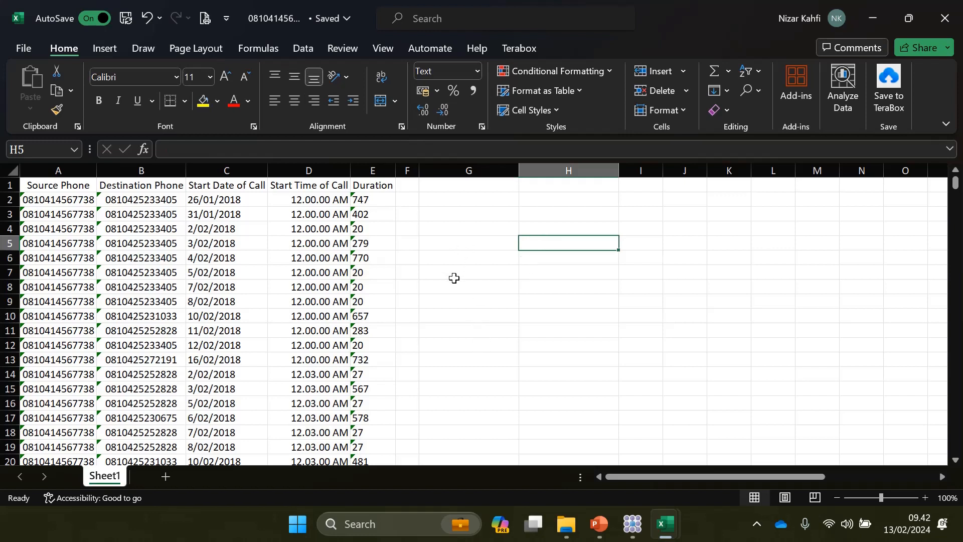
{"action": "left_click", "coordinate": [475, 259]}
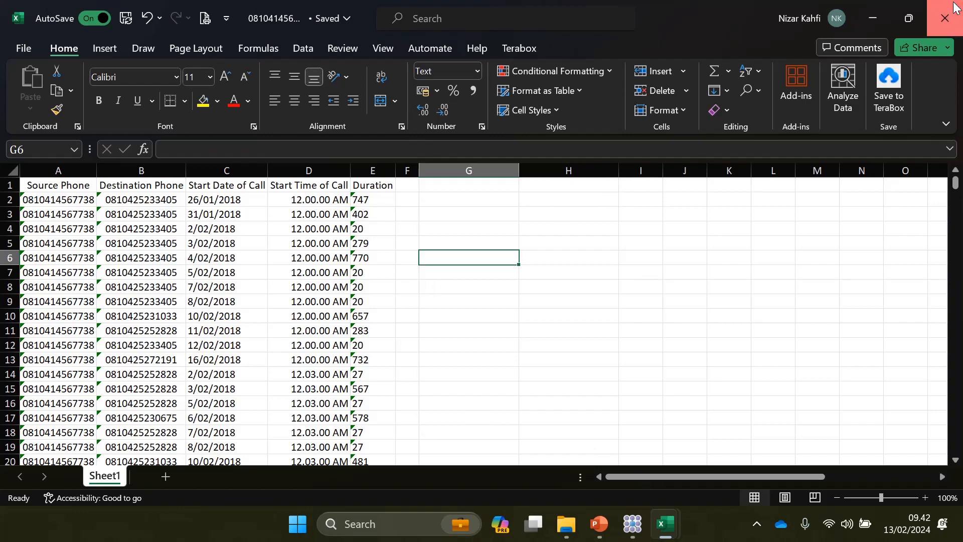
{"action": "left_click", "coordinate": [944, 18]}
{"action": "mouse_move", "coordinate": [677, 510]}
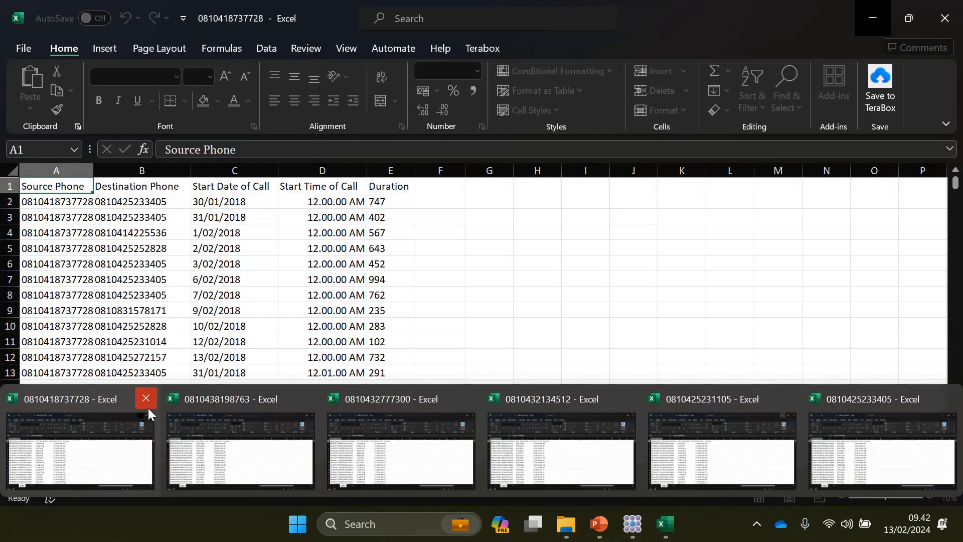
{"action": "left_click", "coordinate": [149, 407]}
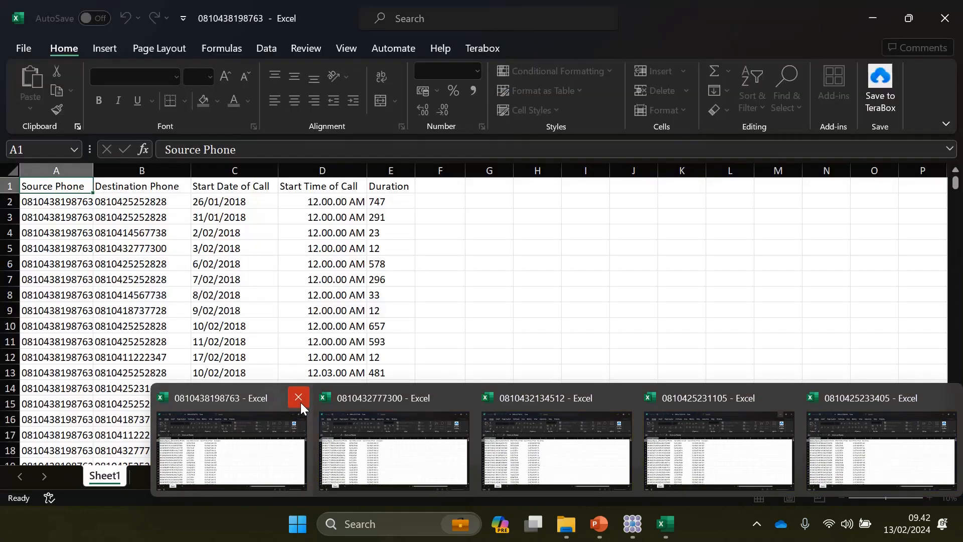
{"action": "left_click", "coordinate": [299, 399]}
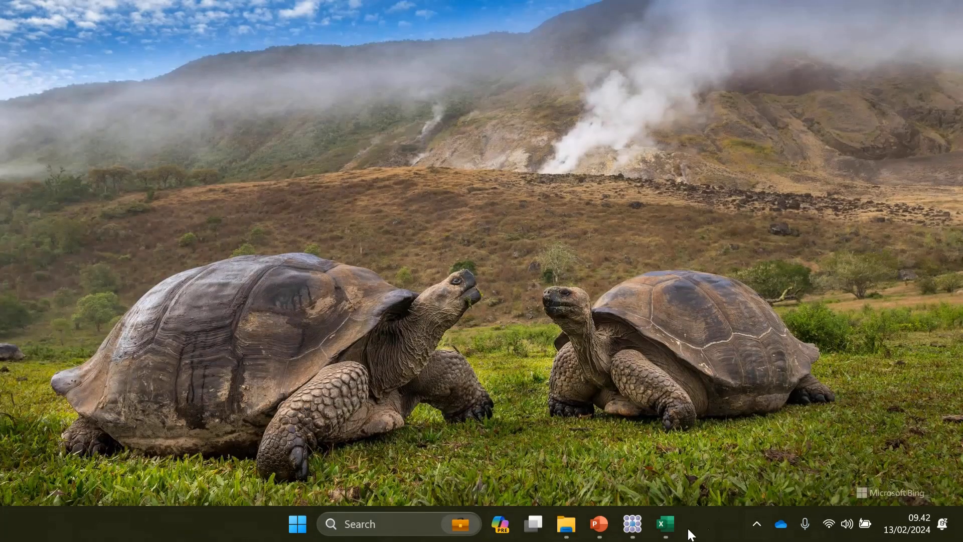
{"action": "mouse_move", "coordinate": [657, 517]}
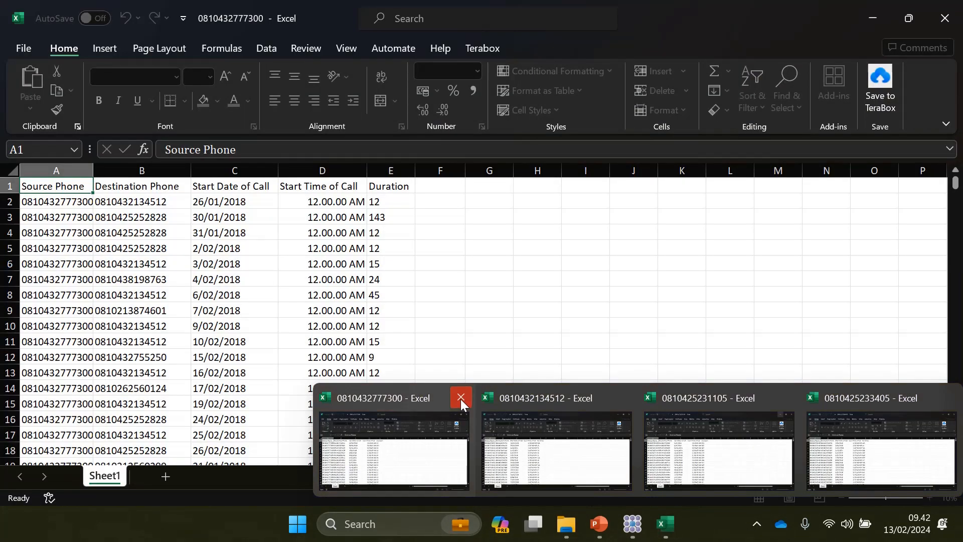
{"action": "left_click", "coordinate": [460, 399]}
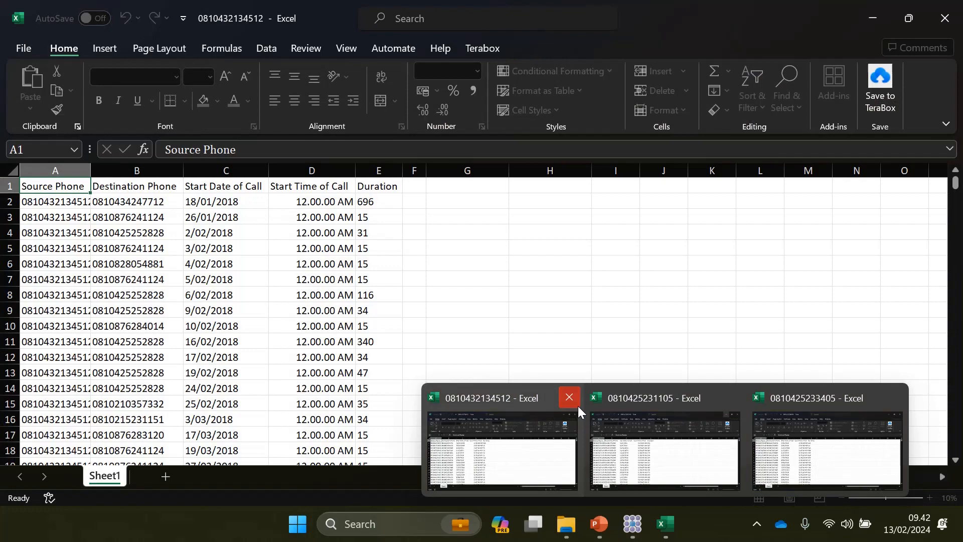
{"action": "left_click", "coordinate": [570, 398]}
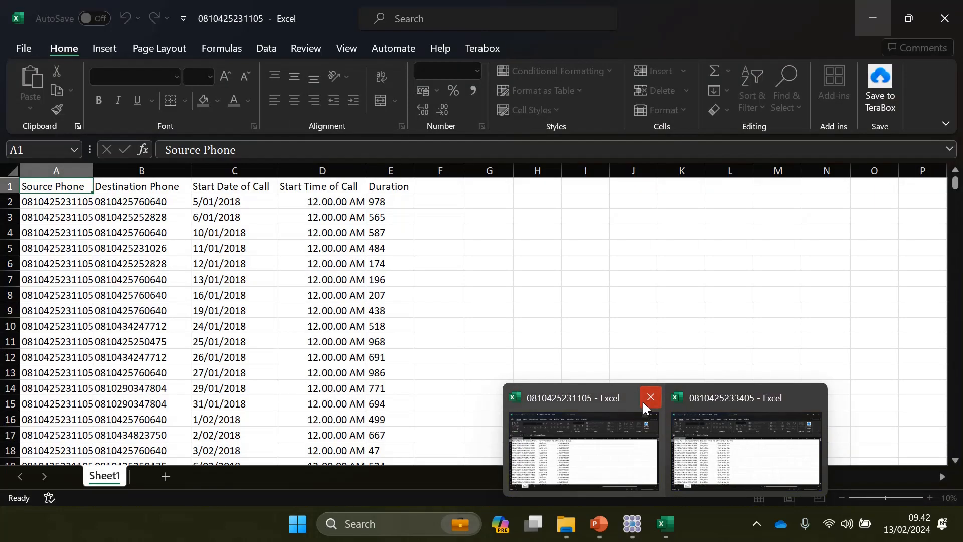
{"action": "left_click", "coordinate": [643, 402]}
{"action": "left_click", "coordinate": [730, 399]}
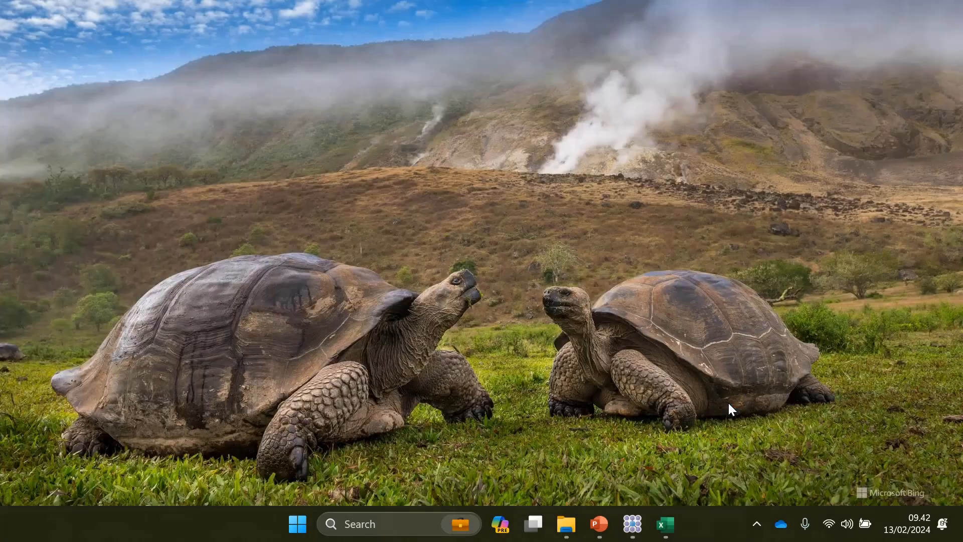
{"action": "right_click", "coordinate": [528, 147]}
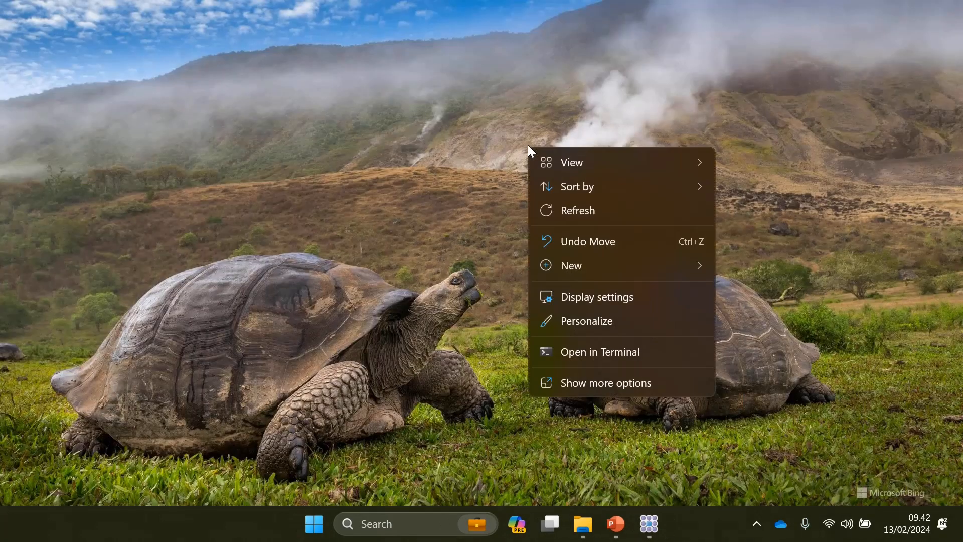
{"action": "left_click", "coordinate": [607, 207]}
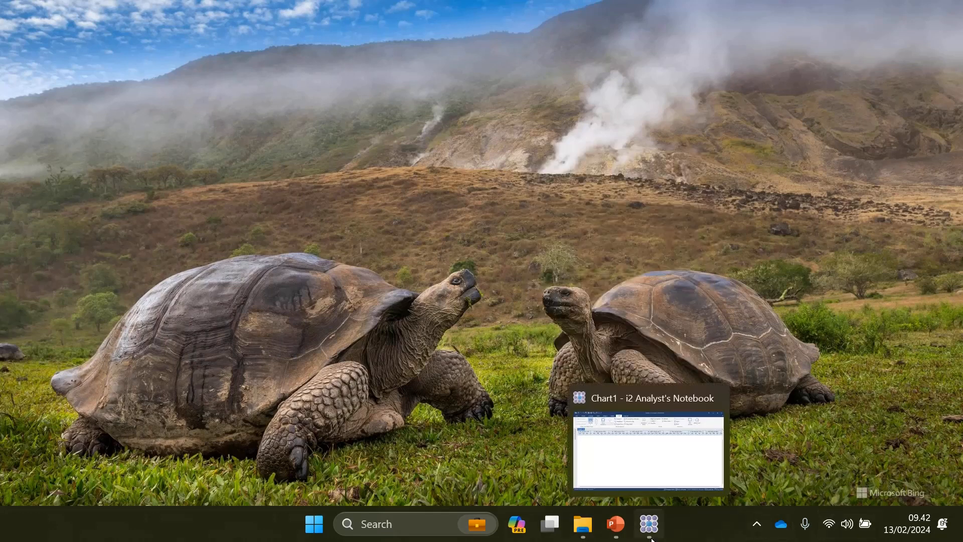
Step: Bring up Analyst's Notebook on Chart1 and show the Importer pane via Home > Import
{"action": "left_click", "coordinate": [649, 524]}
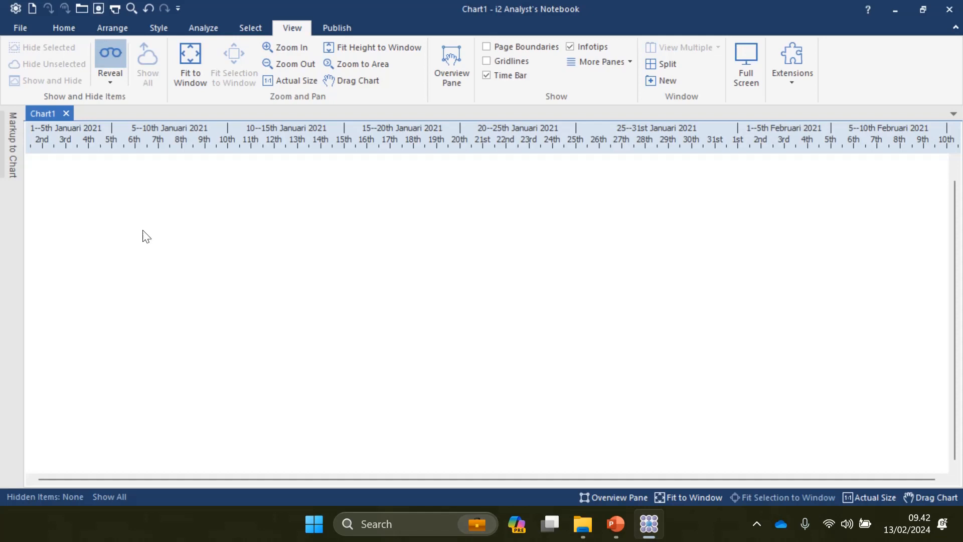
{"action": "left_click", "coordinate": [65, 28]}
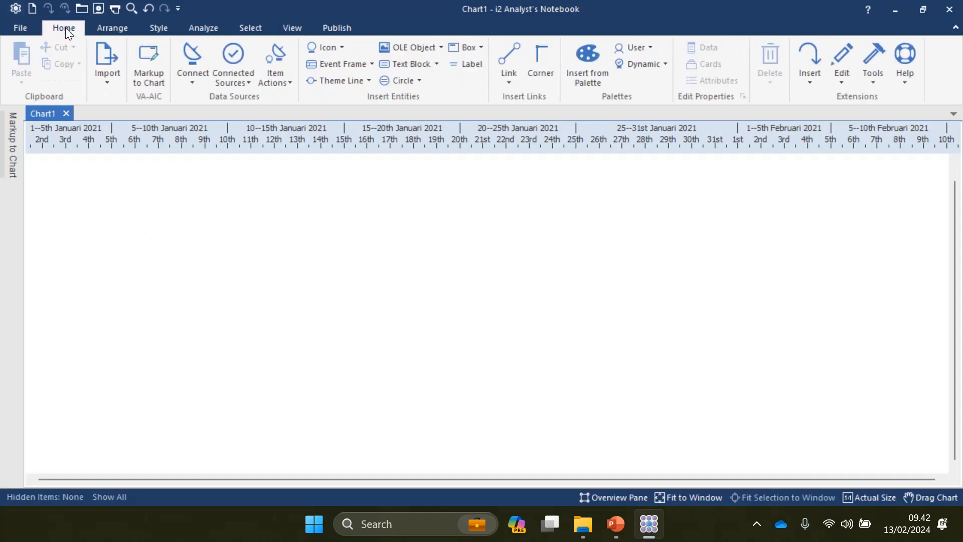
{"action": "left_click", "coordinate": [107, 78]}
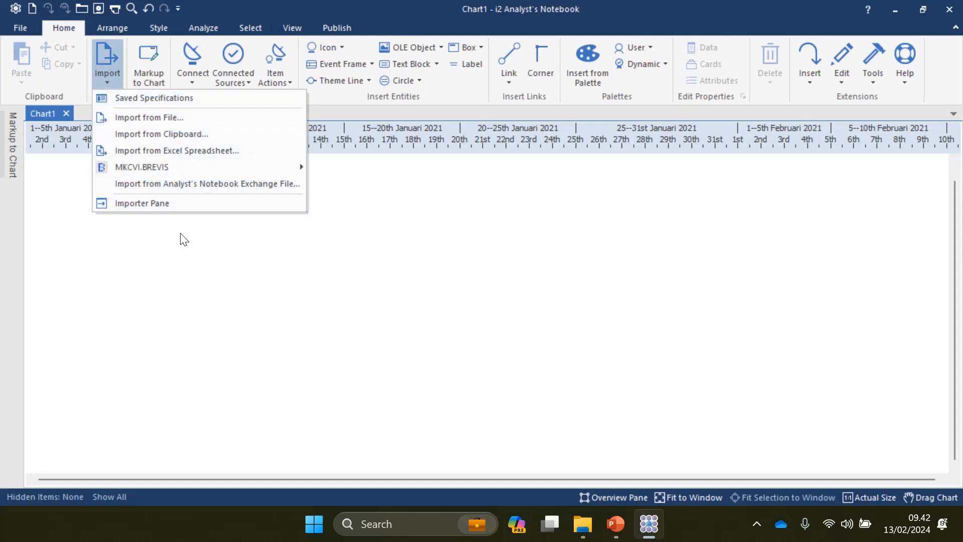
{"action": "left_click", "coordinate": [143, 204]}
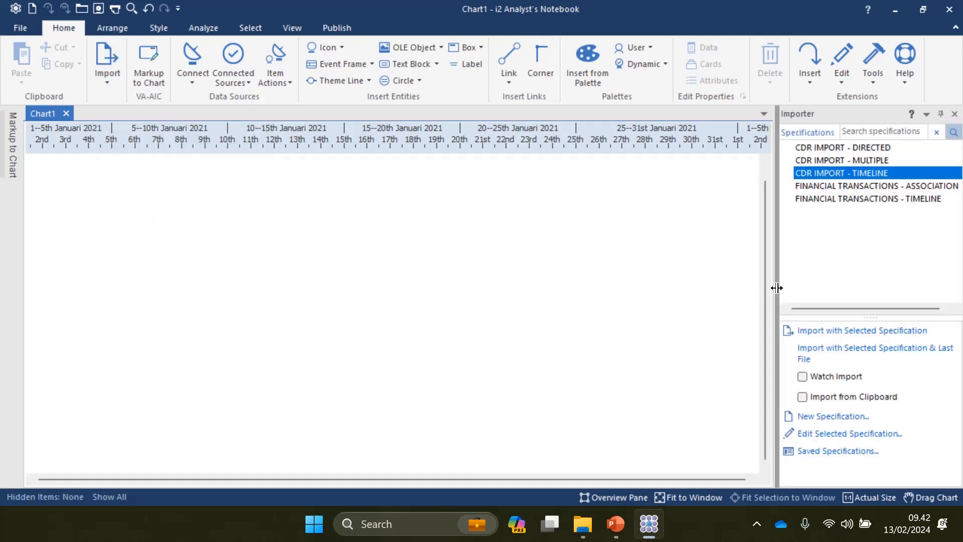
{"action": "left_click_drag", "start_coordinate": [777, 288], "coordinate": [778, 288]}
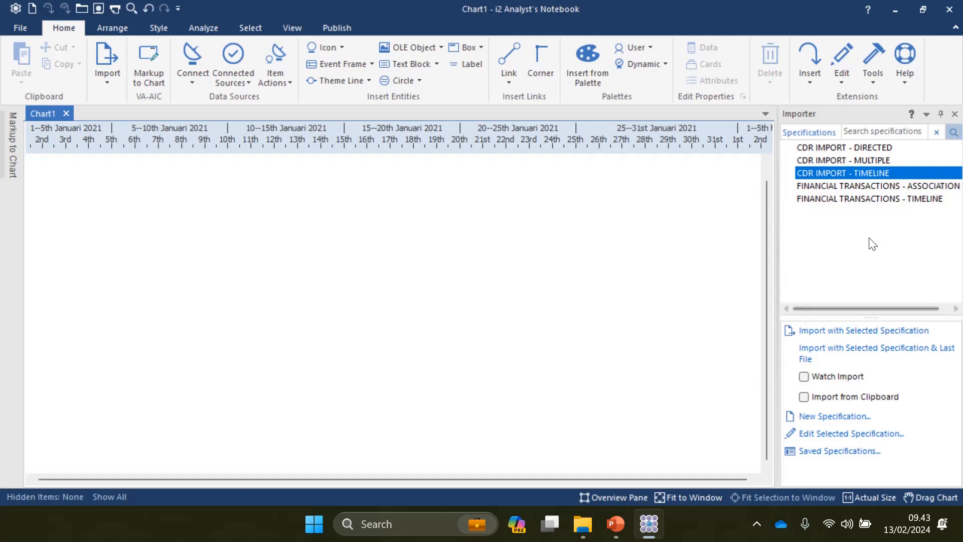
{"action": "left_click", "coordinate": [852, 260]}
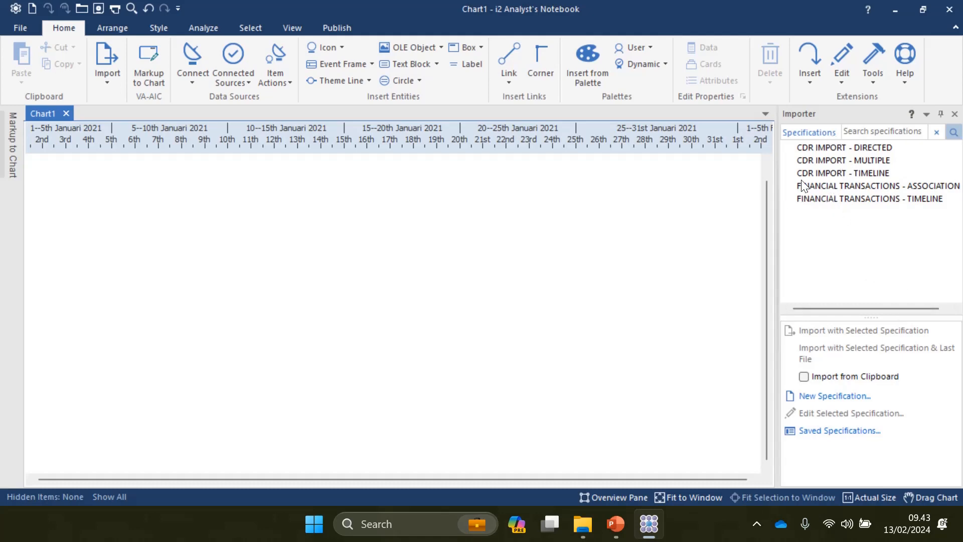
Step: Edit CDR IMPORT - DIRECTED and review its Select Rows, Column Actions, Assign Columns and Import Details pages
{"action": "right_click", "coordinate": [824, 149]}
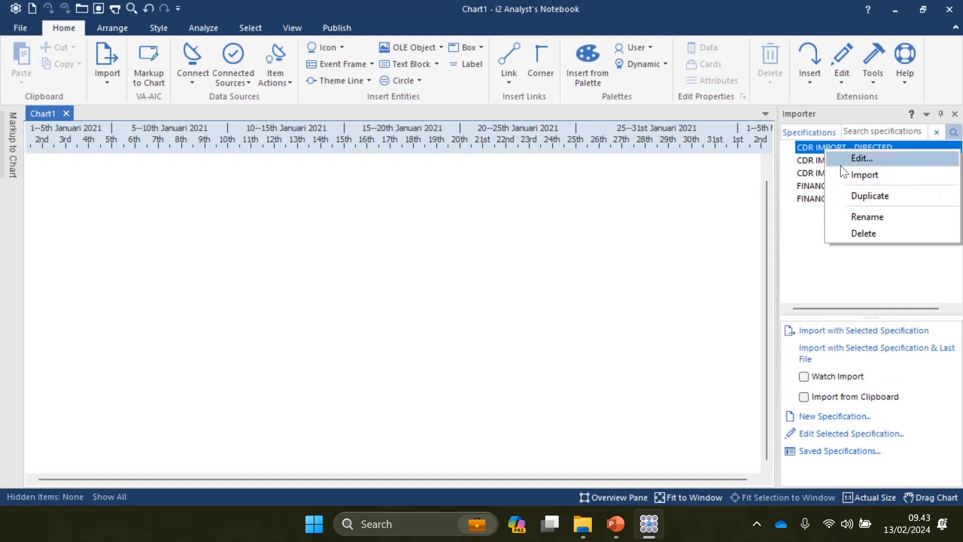
{"action": "left_click", "coordinate": [865, 158]}
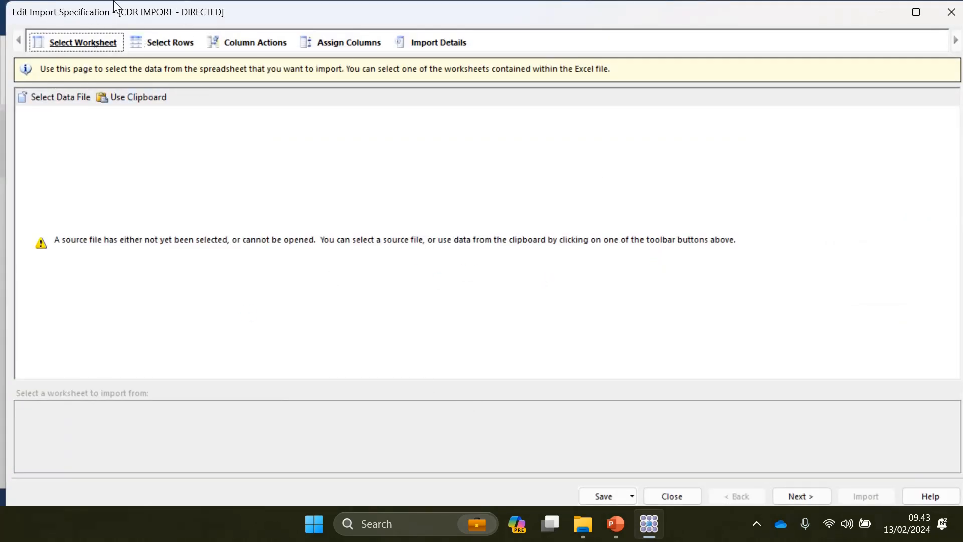
{"action": "left_click", "coordinate": [162, 46]}
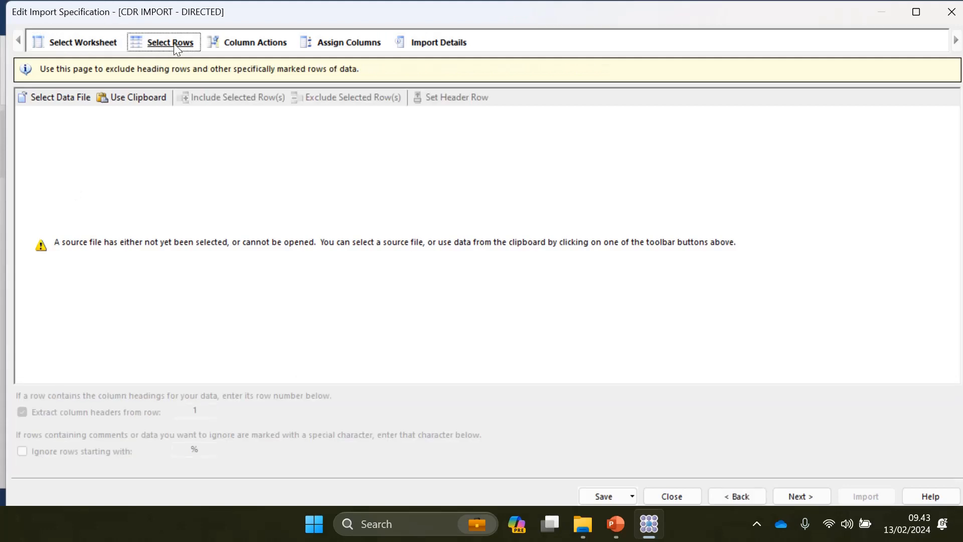
{"action": "left_click", "coordinate": [250, 41]}
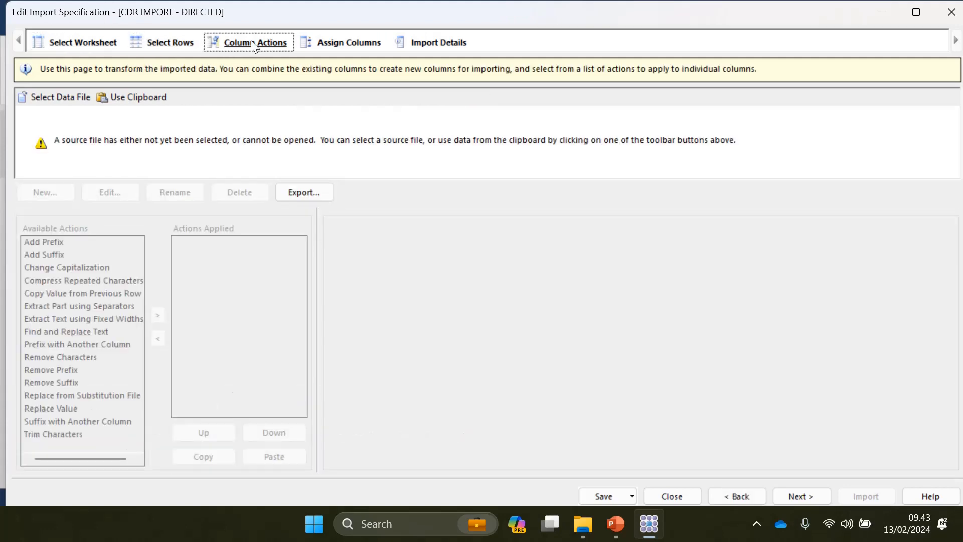
{"action": "left_click", "coordinate": [341, 43]}
{"action": "left_click", "coordinate": [432, 43]}
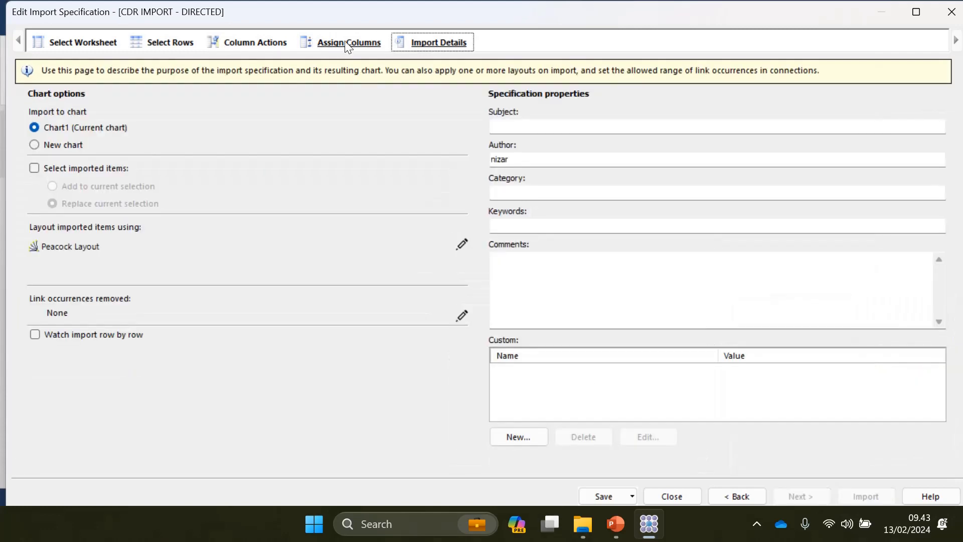
{"action": "left_click", "coordinate": [346, 43]}
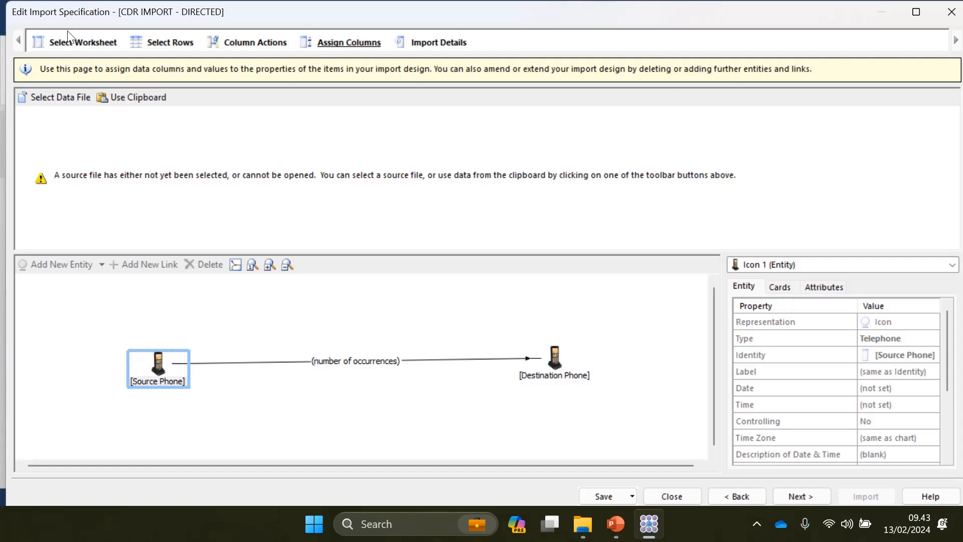
Step: Revisit the worksheet, row, column and chart-option pages, then close the specification editor
{"action": "left_click", "coordinate": [75, 41]}
{"action": "left_click", "coordinate": [154, 40]}
{"action": "left_click", "coordinate": [250, 42]}
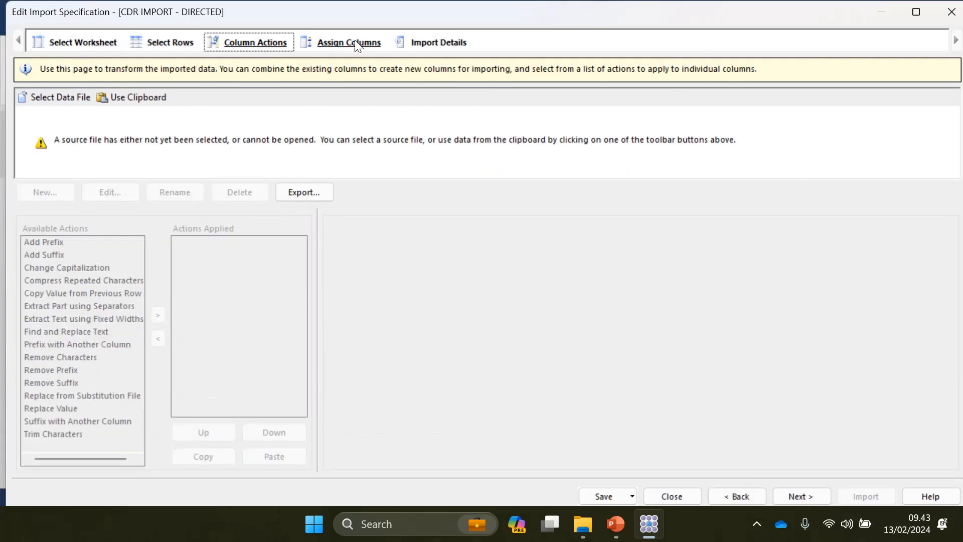
{"action": "left_click", "coordinate": [357, 45]}
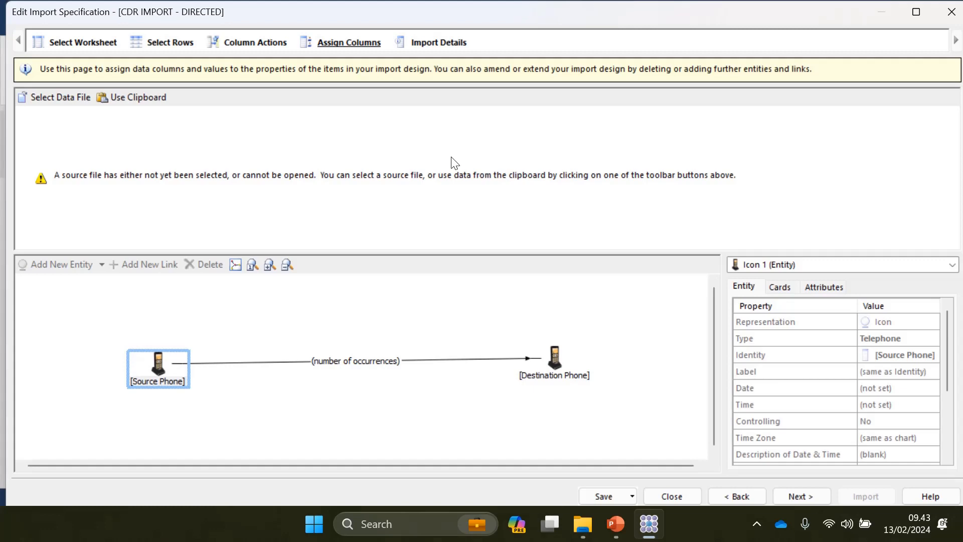
{"action": "left_click", "coordinate": [456, 44]}
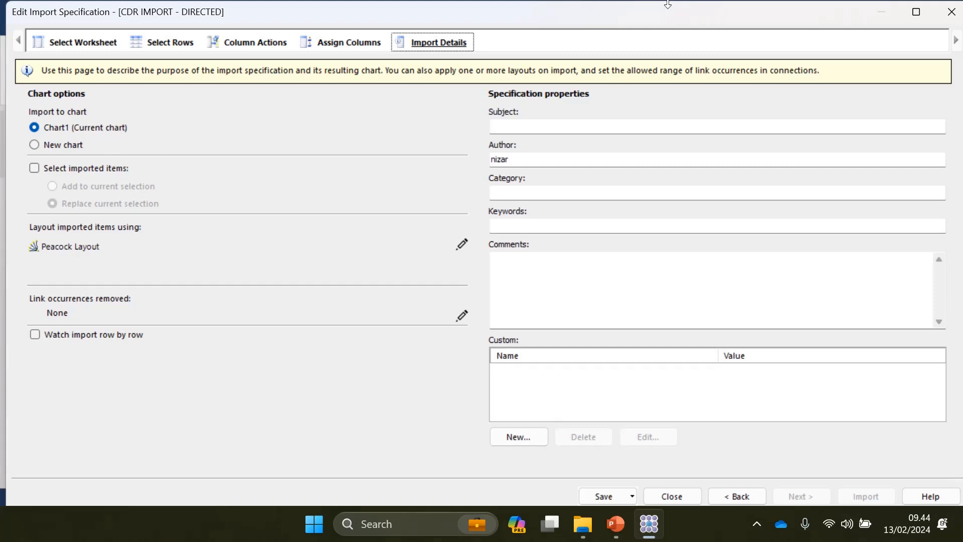
{"action": "left_click", "coordinate": [951, 12]}
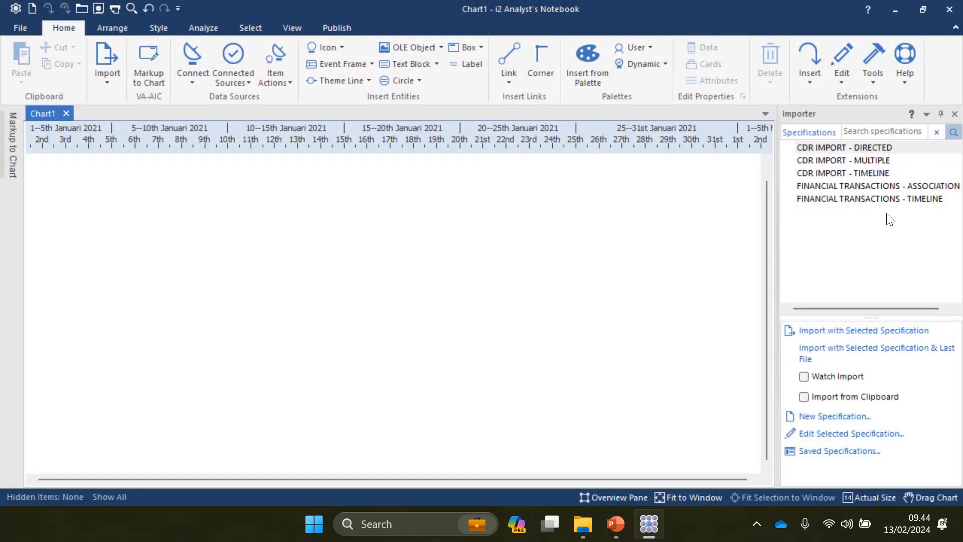
Step: Look through the five CDR and financial transaction import specifications, ending on CDR IMPORT - DIRECTED
{"action": "left_click", "coordinate": [806, 148]}
{"action": "left_click", "coordinate": [811, 161]}
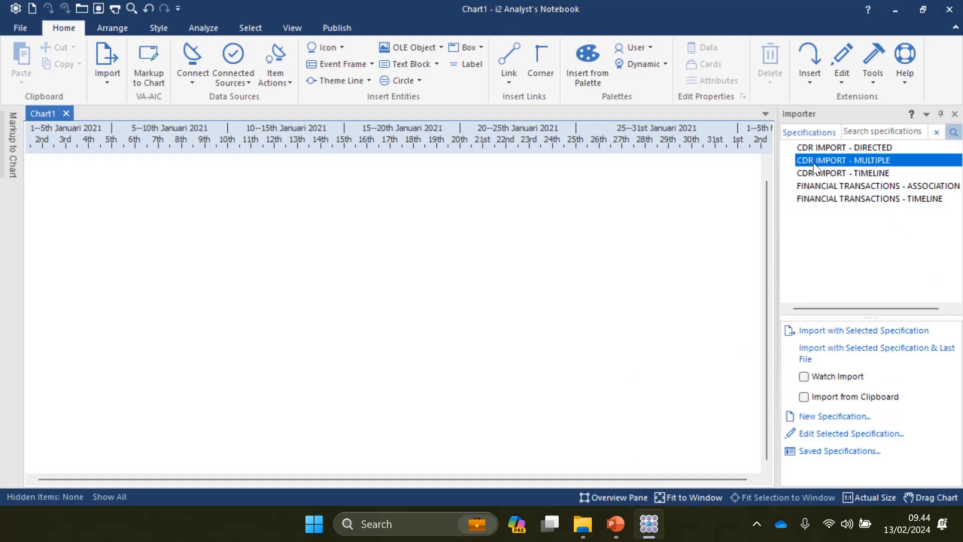
{"action": "left_click", "coordinate": [815, 173]}
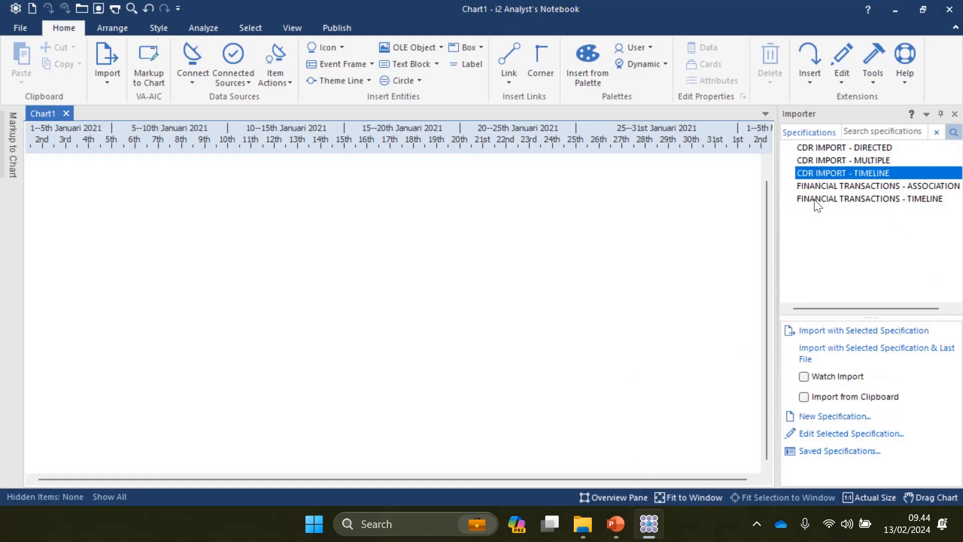
{"action": "left_click", "coordinate": [815, 200]}
{"action": "left_click", "coordinate": [816, 182]}
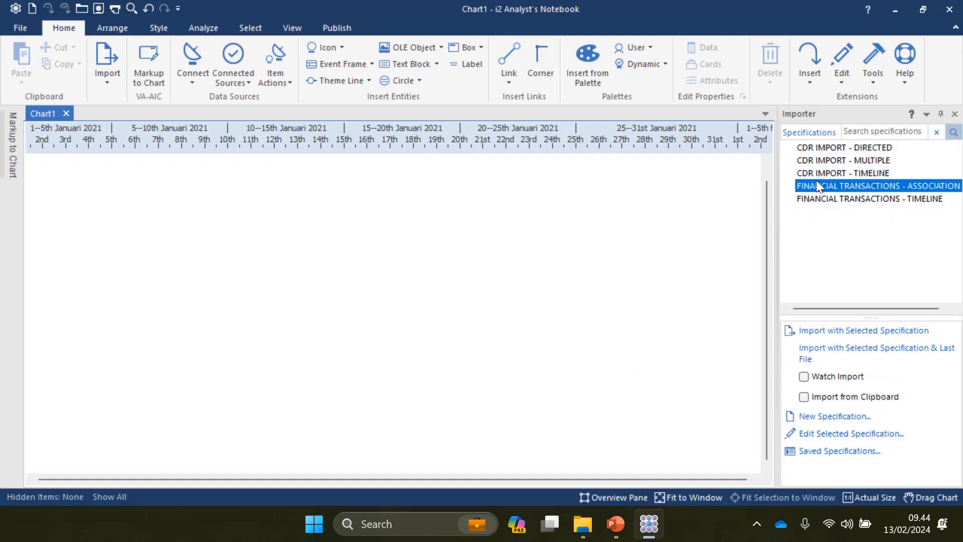
{"action": "left_click", "coordinate": [822, 147]}
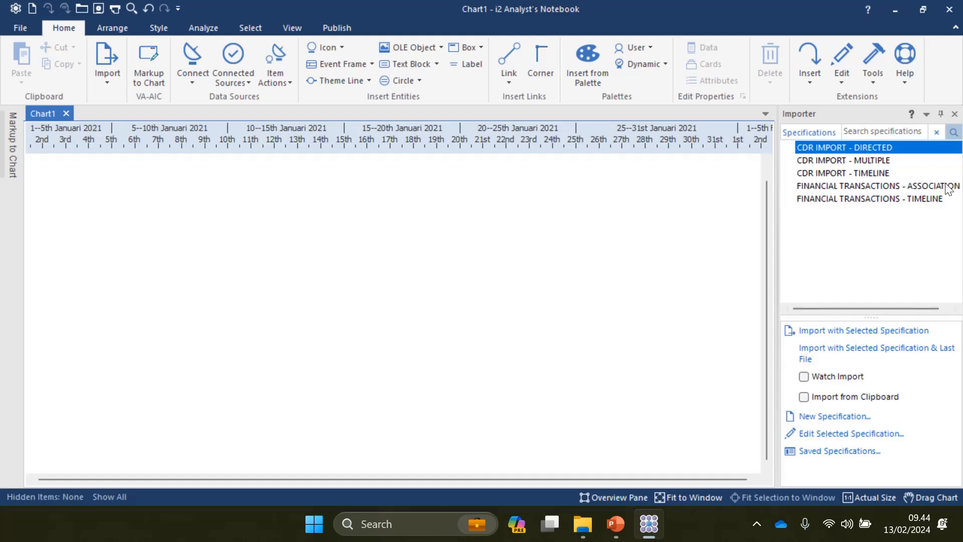
{"action": "double_click", "coordinate": [829, 143]}
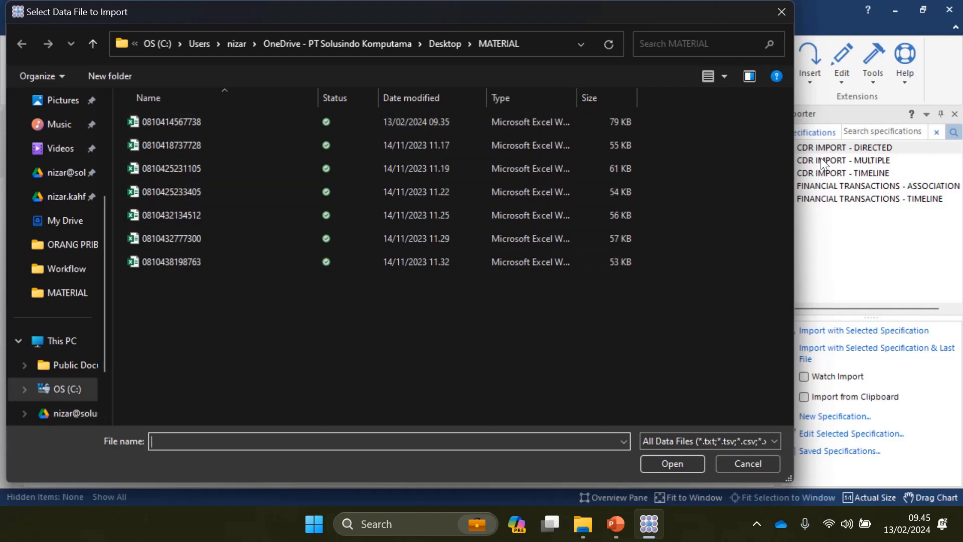
{"action": "double_click", "coordinate": [189, 118]}
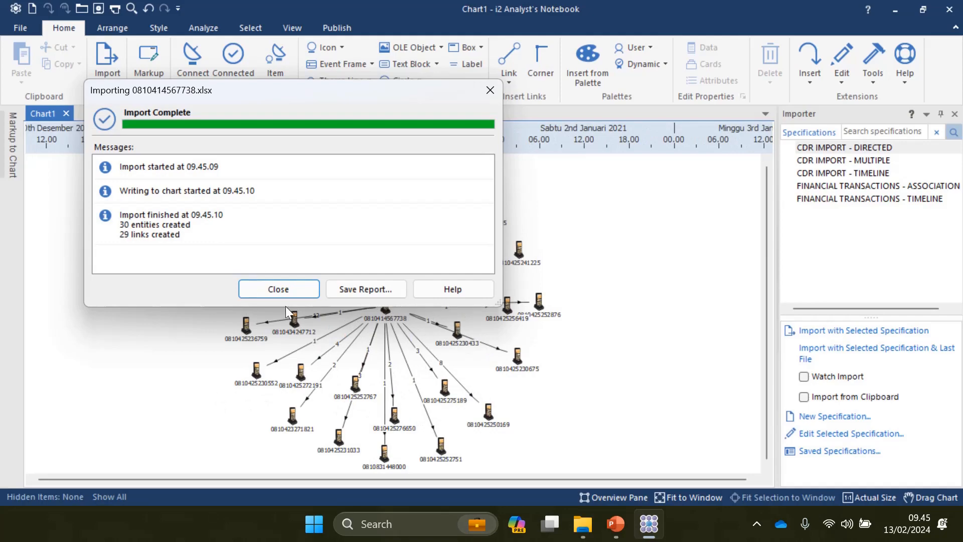
{"action": "left_click", "coordinate": [272, 288]}
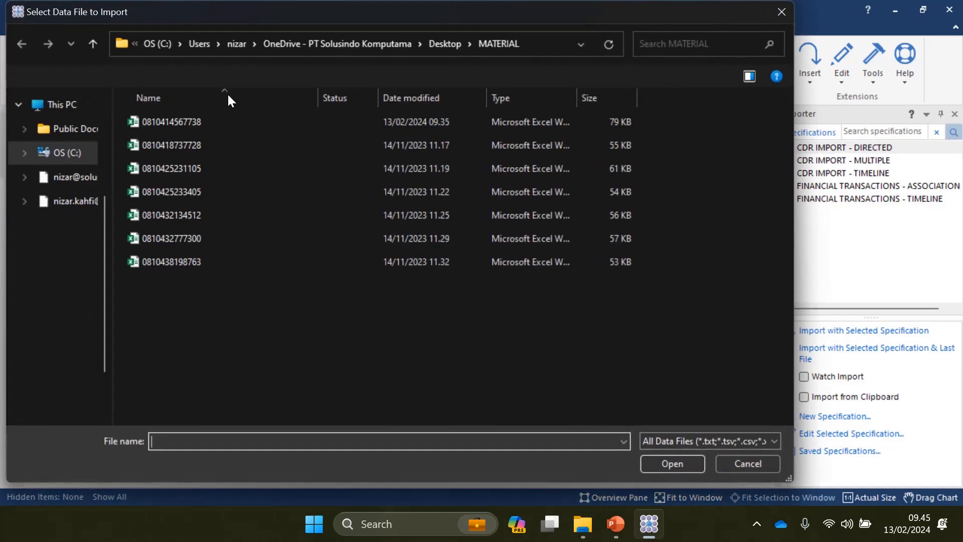
Step: Import the second, third and fourth call-record workbooks with CDR IMPORT - DIRECTED
{"action": "double_click", "coordinate": [170, 144]}
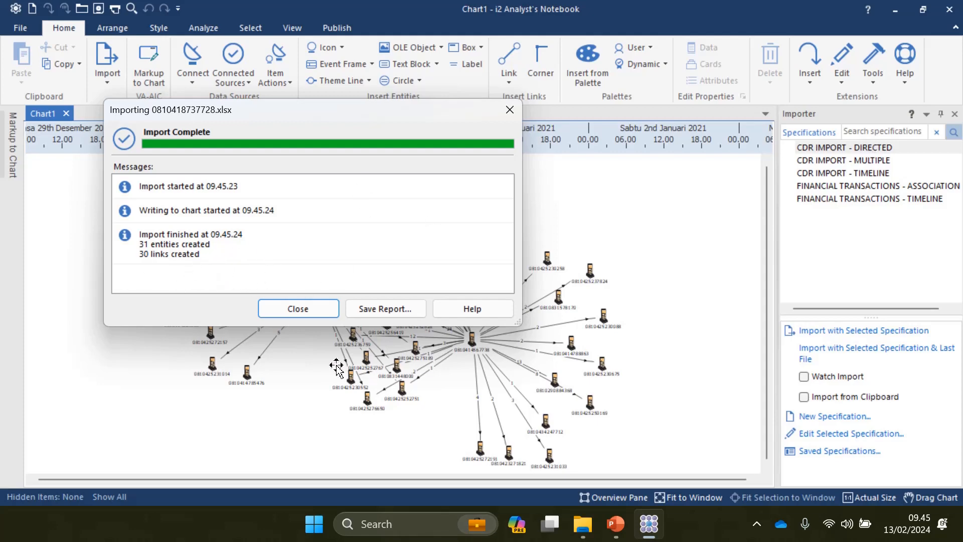
{"action": "left_click", "coordinate": [290, 309]}
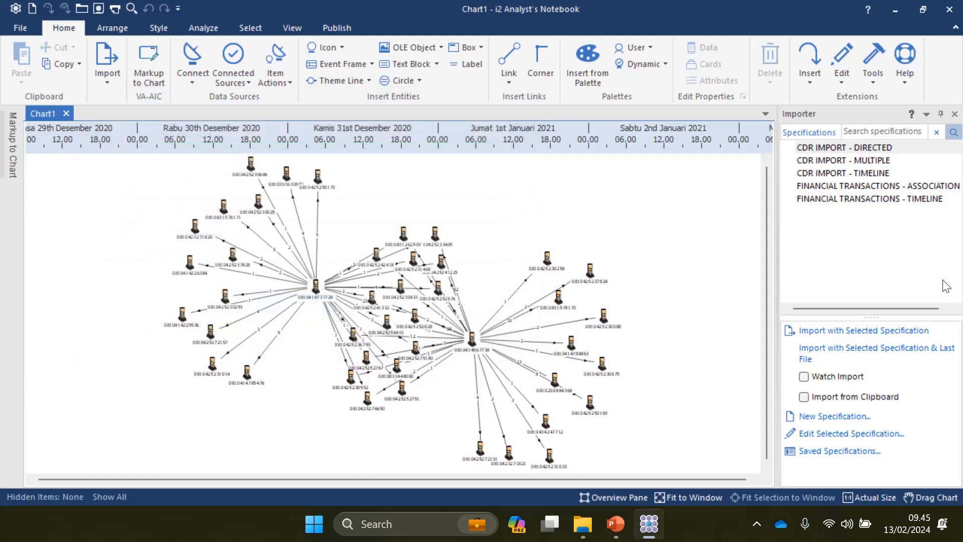
{"action": "double_click", "coordinate": [837, 147]}
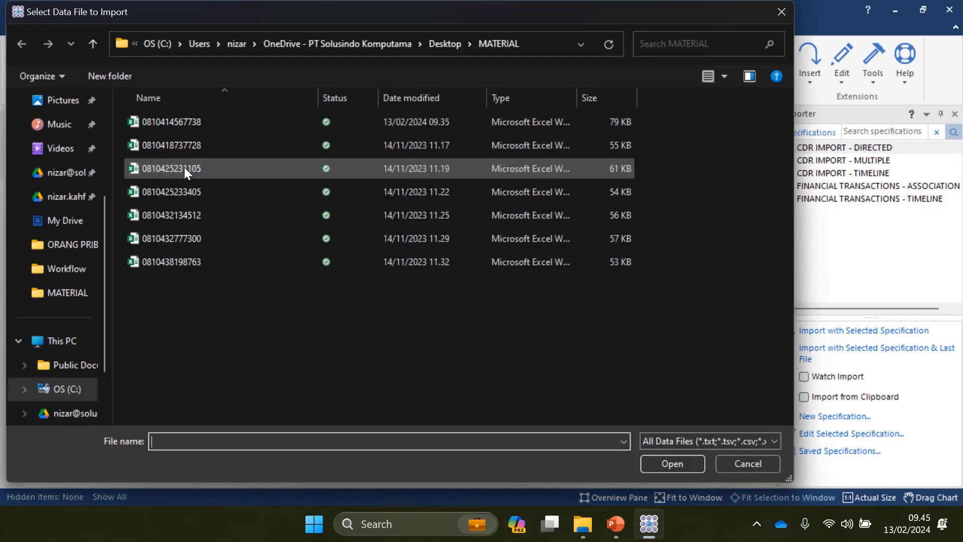
{"action": "double_click", "coordinate": [185, 167]}
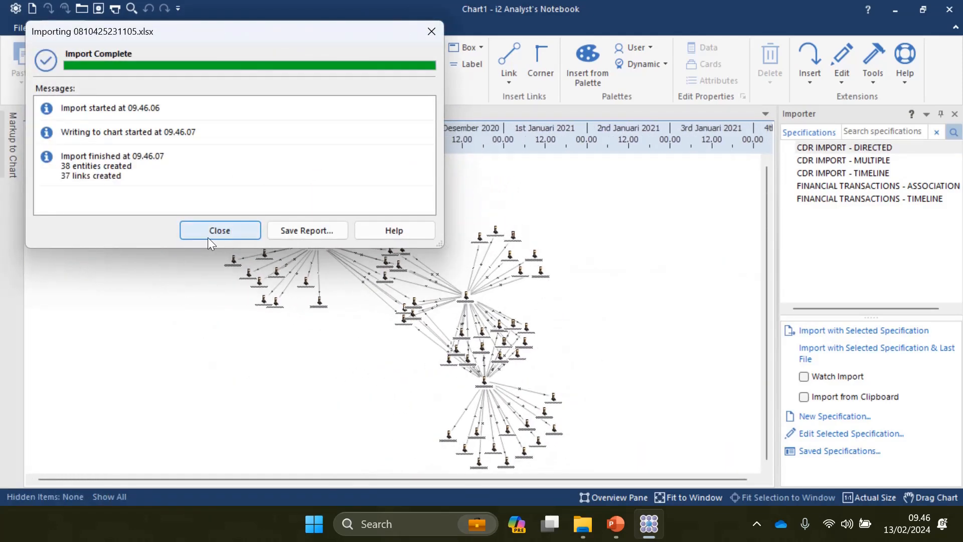
{"action": "left_click", "coordinate": [210, 231]}
{"action": "double_click", "coordinate": [851, 149]}
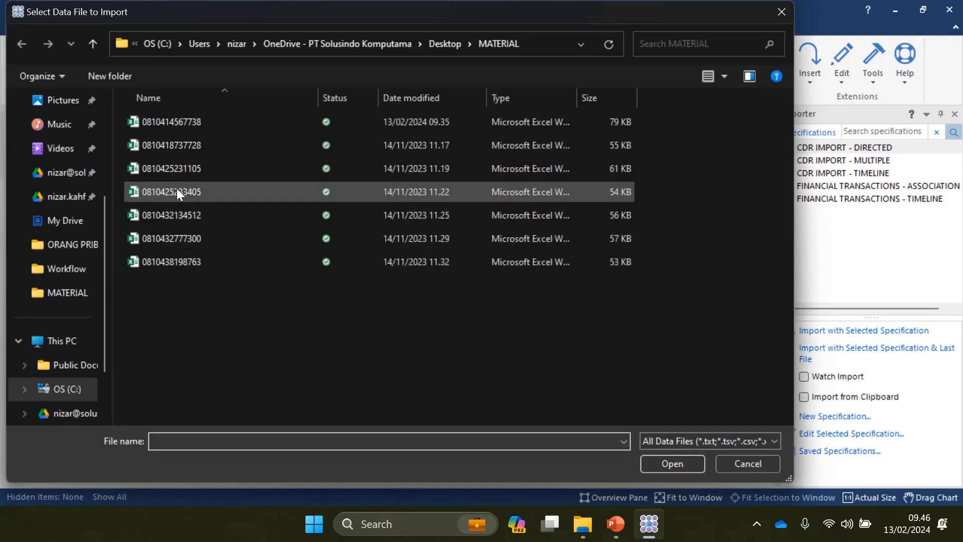
{"action": "double_click", "coordinate": [176, 190]}
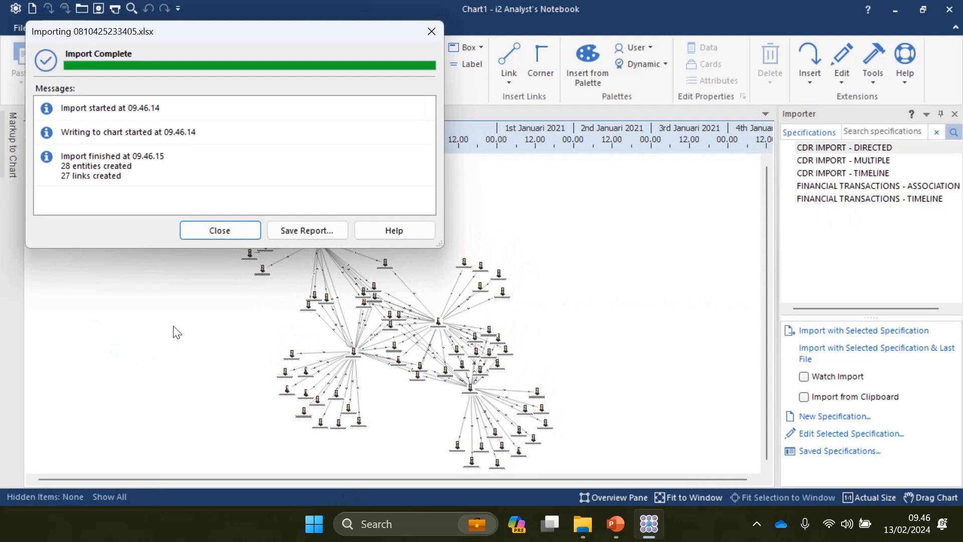
{"action": "left_click", "coordinate": [210, 233]}
Step: Import the fifth, sixth and last call-record workbooks with CDR IMPORT - DIRECTED
{"action": "double_click", "coordinate": [808, 148]}
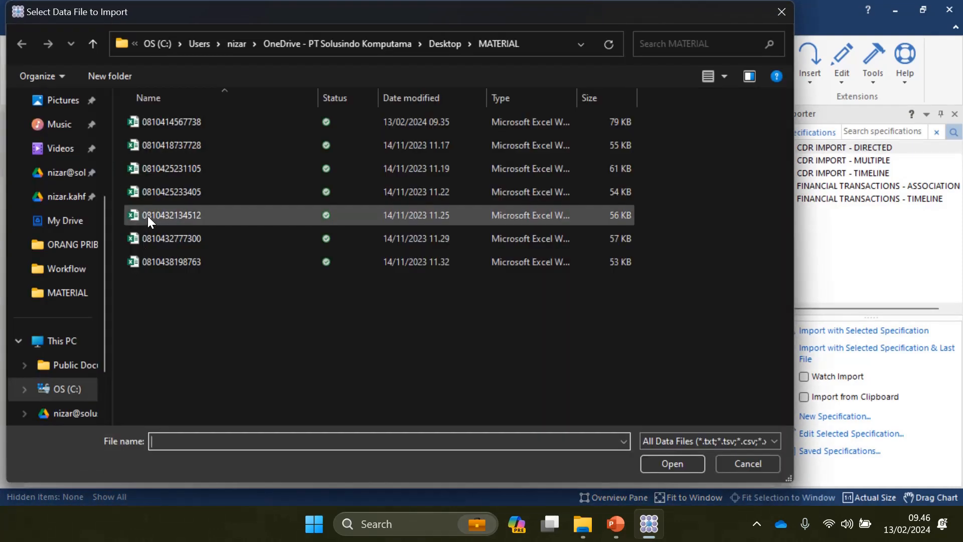
{"action": "double_click", "coordinate": [147, 217]}
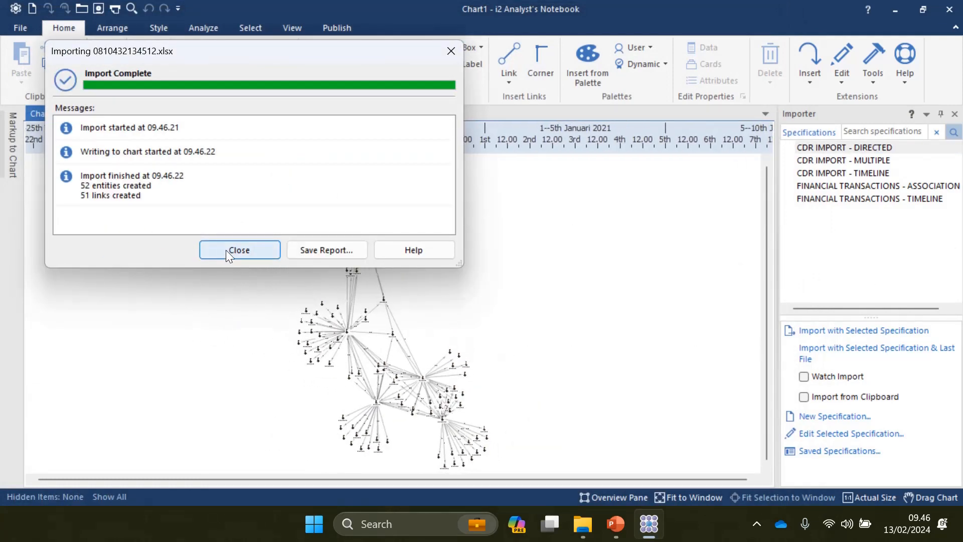
{"action": "left_click", "coordinate": [225, 249]}
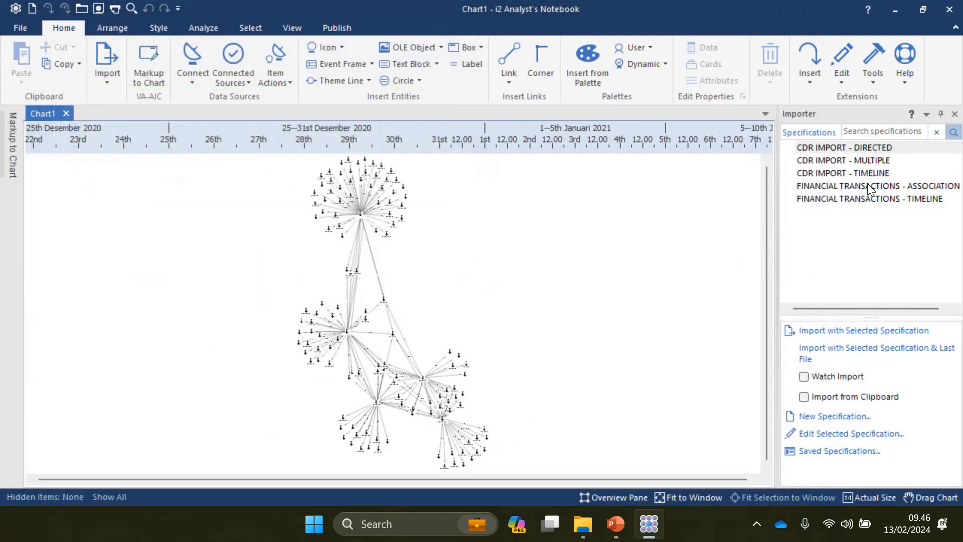
{"action": "left_click", "coordinate": [839, 148]}
{"action": "double_click", "coordinate": [840, 148]}
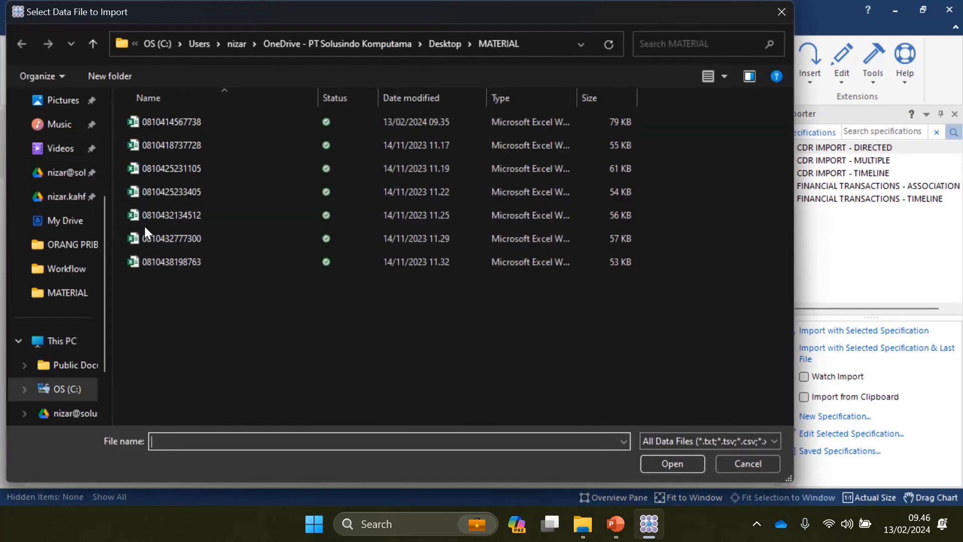
{"action": "left_click", "coordinate": [158, 239]}
{"action": "double_click", "coordinate": [158, 239]}
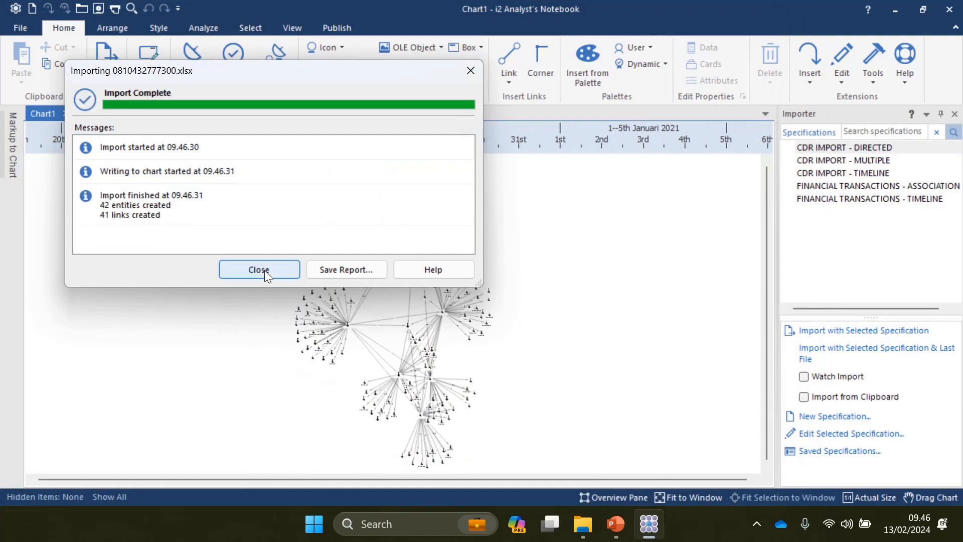
{"action": "left_click", "coordinate": [264, 269]}
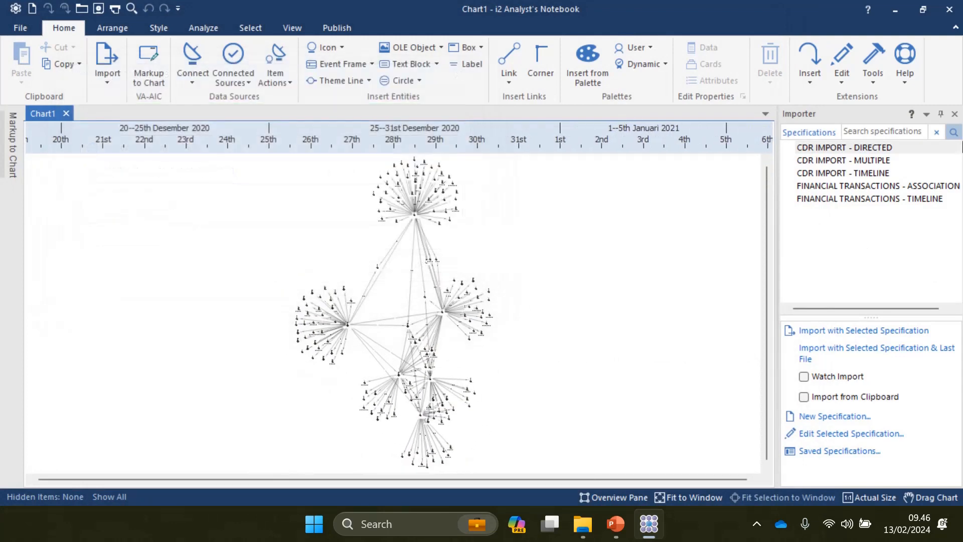
{"action": "left_click", "coordinate": [836, 149]}
{"action": "double_click", "coordinate": [835, 149]}
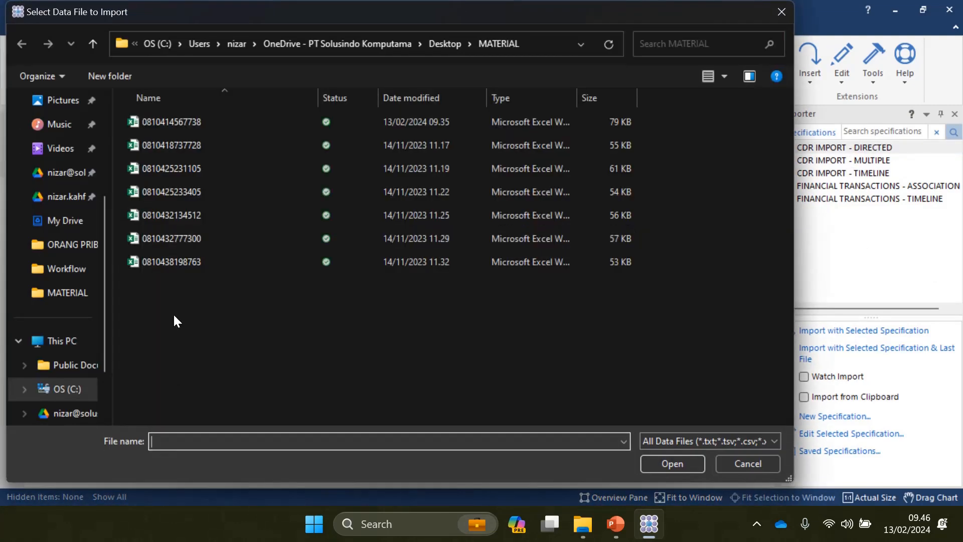
{"action": "double_click", "coordinate": [160, 260]}
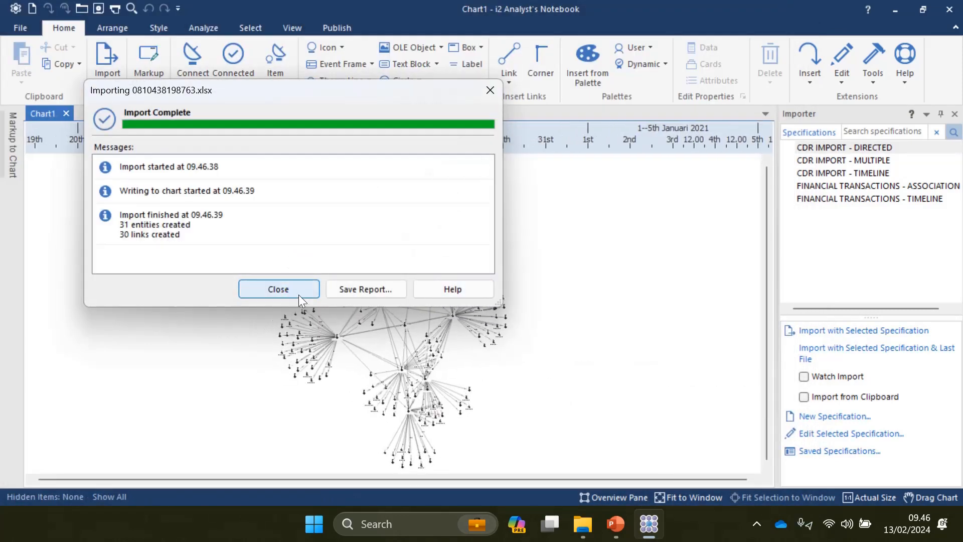
{"action": "left_click", "coordinate": [278, 290]}
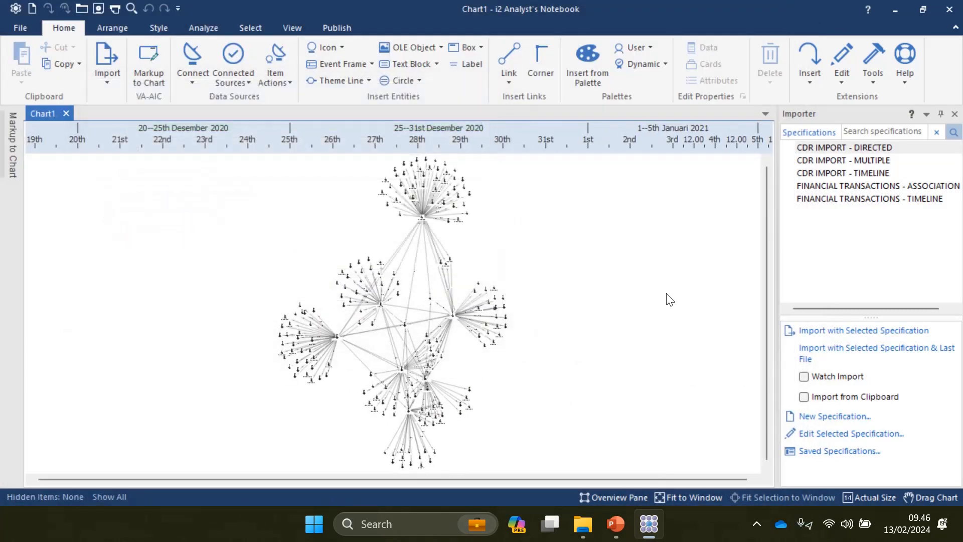
Step: Lay out Chart1 in peacock style and inspect the six star-shaped phone clusters
{"action": "left_click", "coordinate": [119, 28]}
{"action": "left_click", "coordinate": [266, 56]}
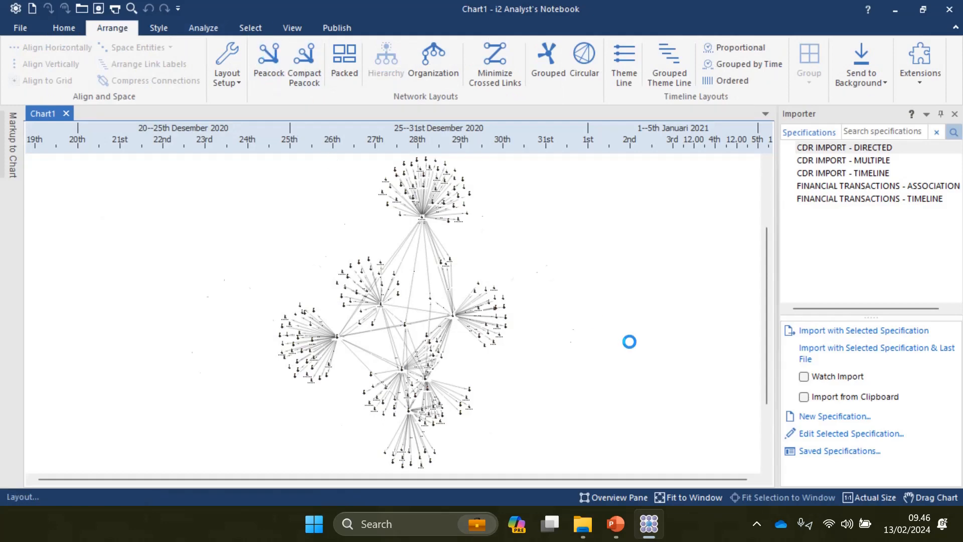
{"action": "left_click", "coordinate": [305, 59]}
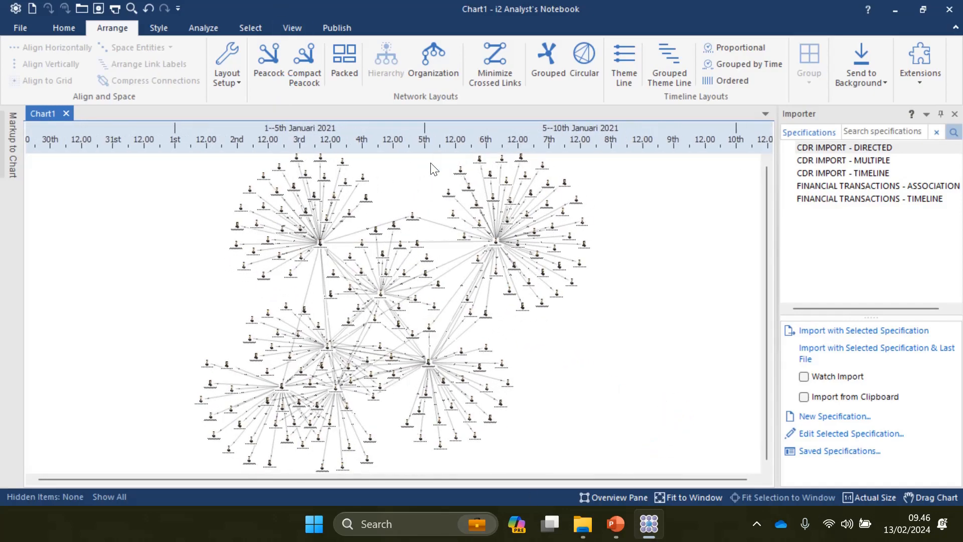
{"action": "left_click", "coordinate": [262, 51]}
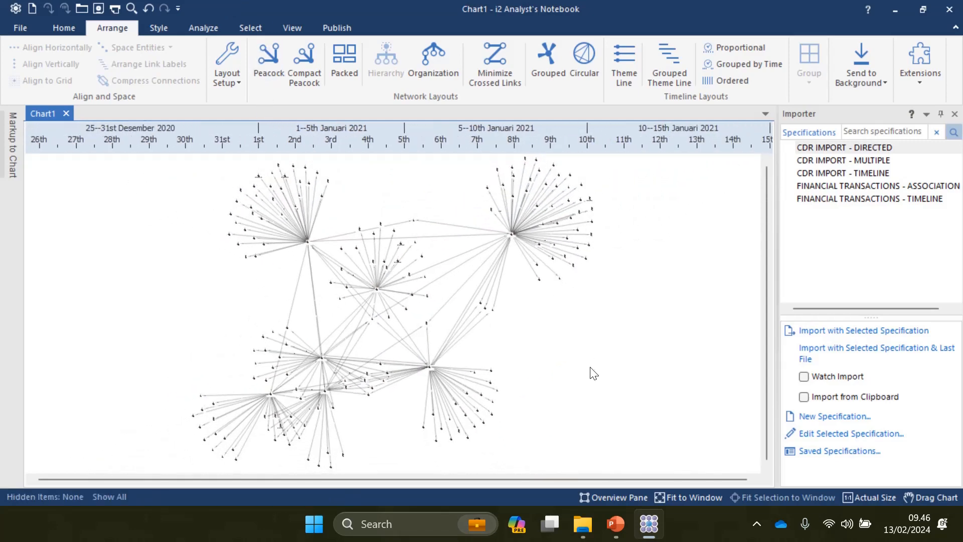
{"action": "scroll", "coordinate": [593, 374], "scroll_direction": "up", "scroll_amount": 5}
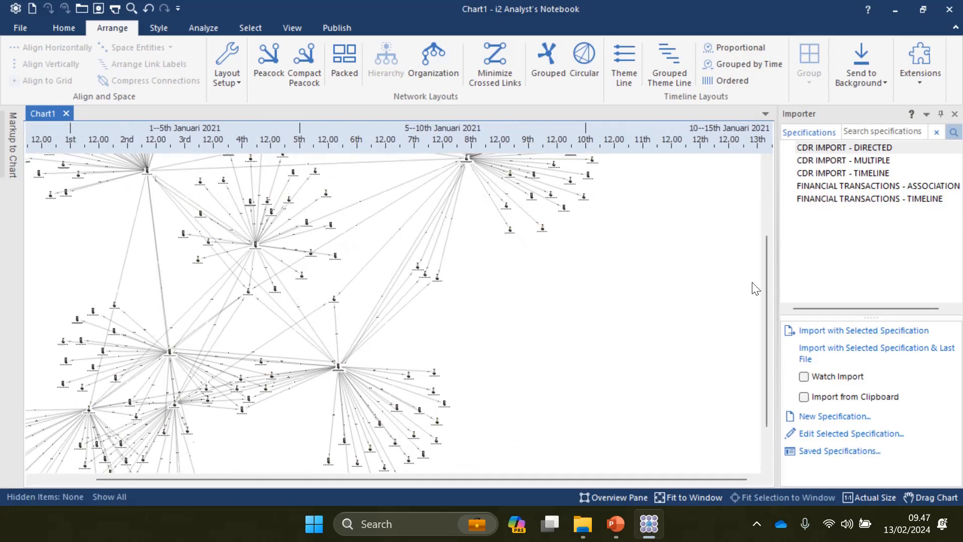
{"action": "left_click_drag", "start_coordinate": [767, 315], "coordinate": [764, 269]}
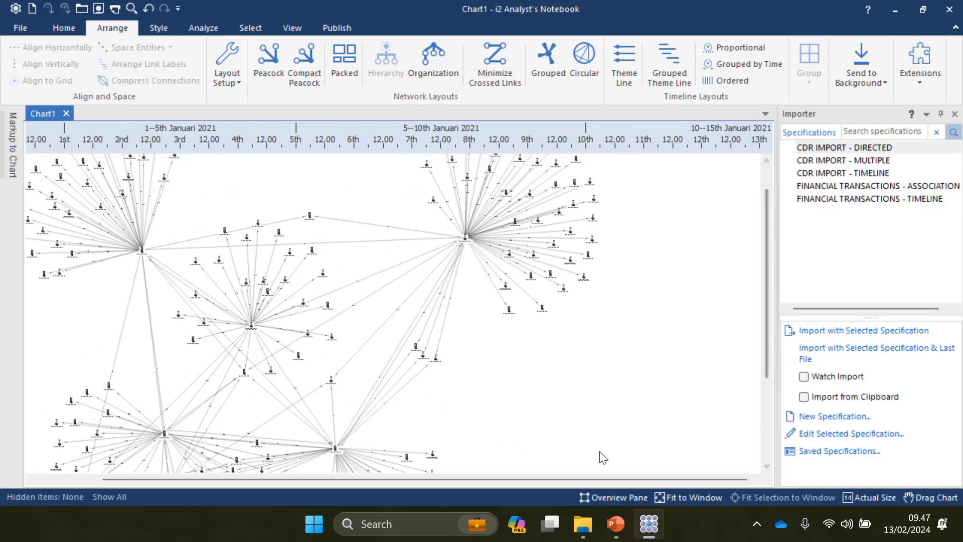
{"action": "left_click_drag", "start_coordinate": [597, 477], "coordinate": [485, 480]}
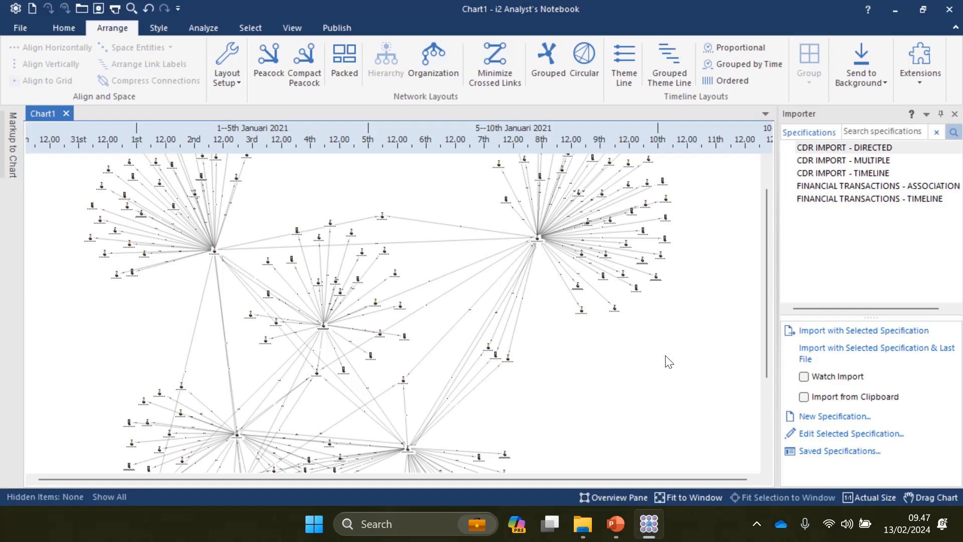
{"action": "scroll", "coordinate": [667, 361], "scroll_direction": "down", "scroll_amount": 3}
{"action": "scroll", "coordinate": [666, 361], "scroll_direction": "up", "scroll_amount": 1}
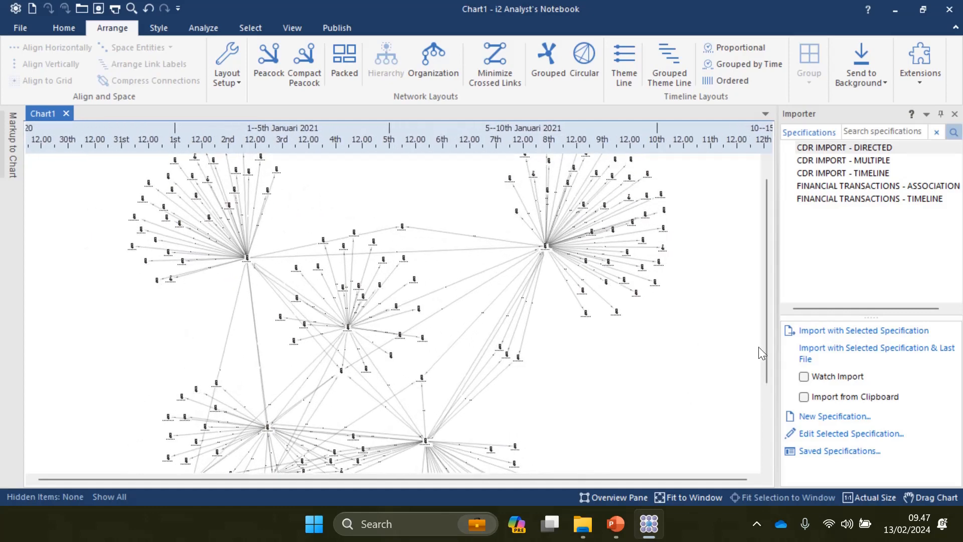
{"action": "left_click_drag", "start_coordinate": [768, 354], "coordinate": [785, 280]}
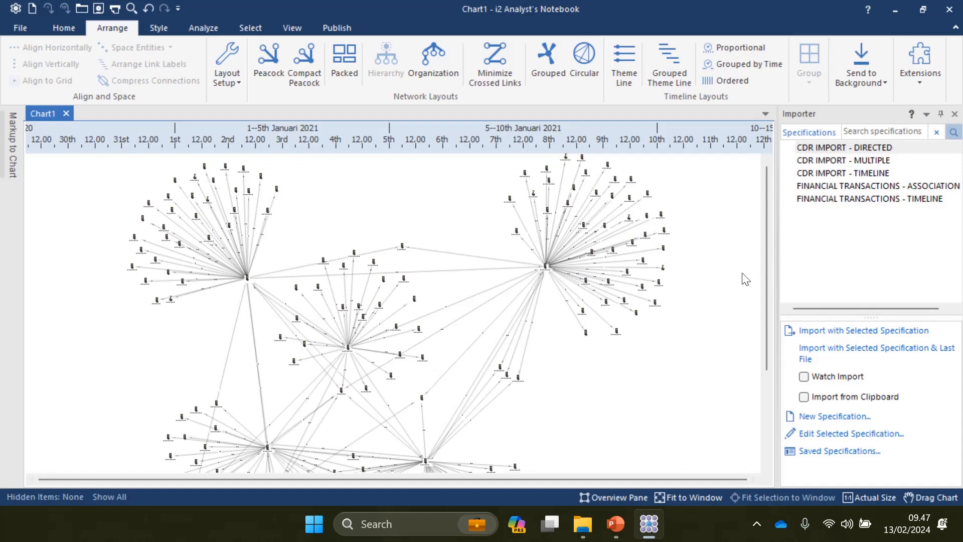
{"action": "mouse_move", "coordinate": [769, 269]}
{"action": "left_mouse_down"}
{"action": "mouse_move", "coordinate": [774, 327]}
{"action": "mouse_move", "coordinate": [775, 278]}
{"action": "left_mouse_up"}
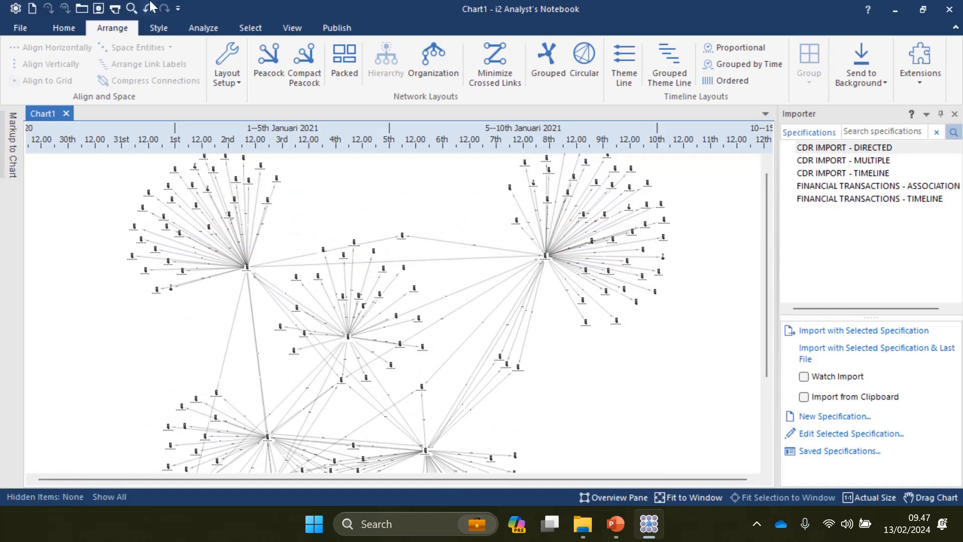
{"action": "left_click", "coordinate": [211, 26]}
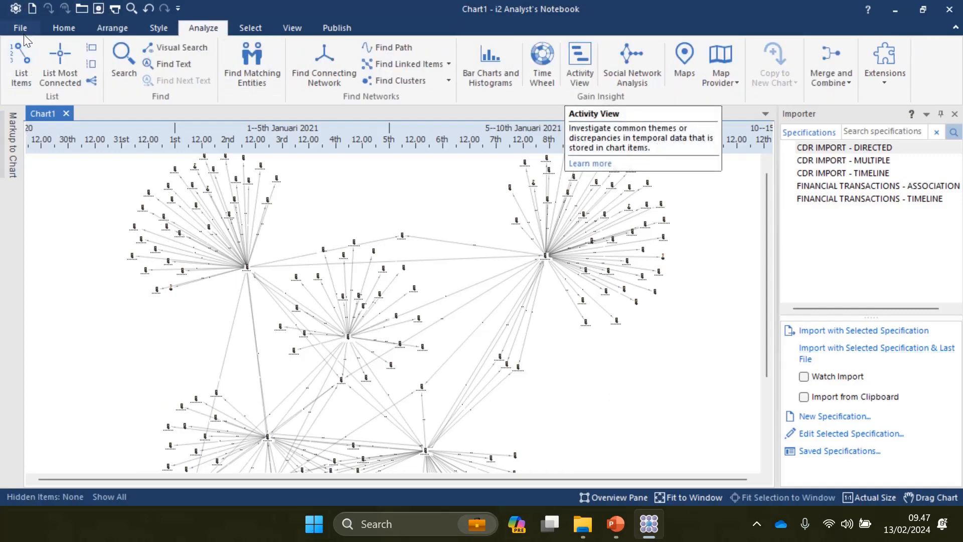
Step: Rank entities by connections, top hubs at 53 and 41, and colour-highlight the top 10
{"action": "left_click", "coordinate": [60, 63]}
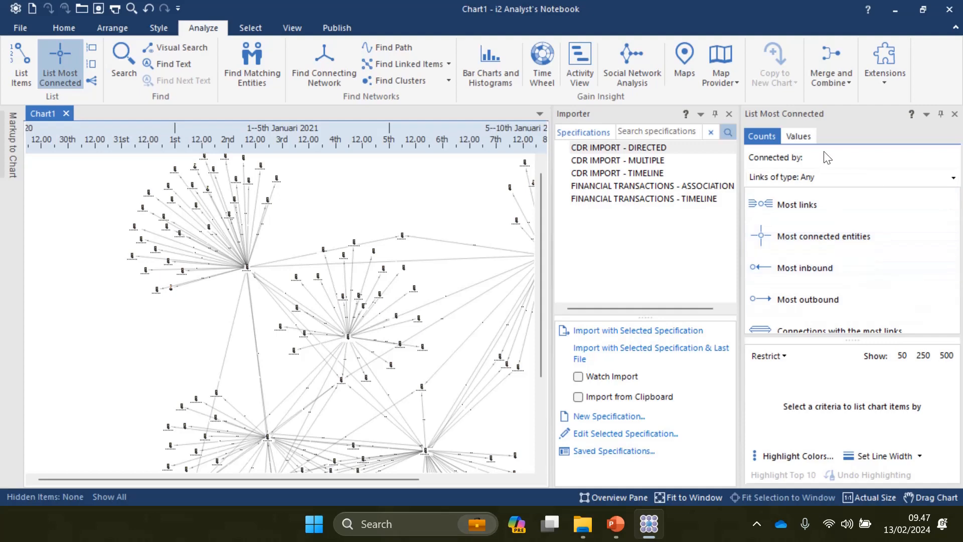
{"action": "left_click", "coordinate": [817, 232]}
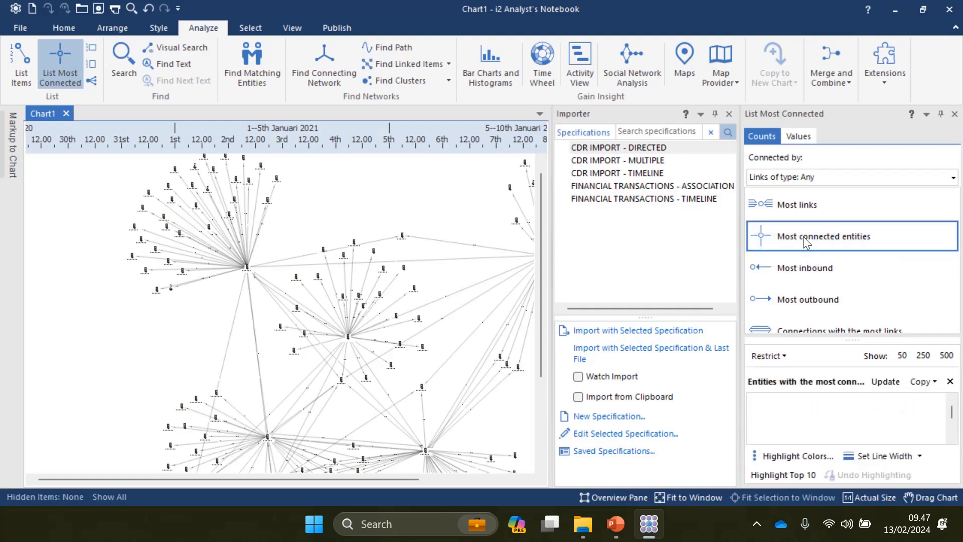
{"action": "left_click", "coordinate": [803, 455]}
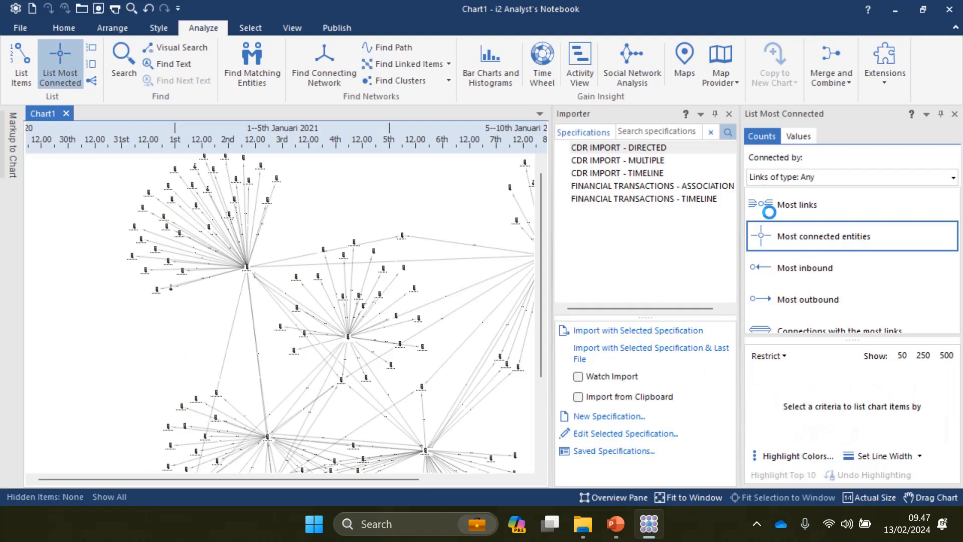
{"action": "left_click", "coordinate": [816, 250]}
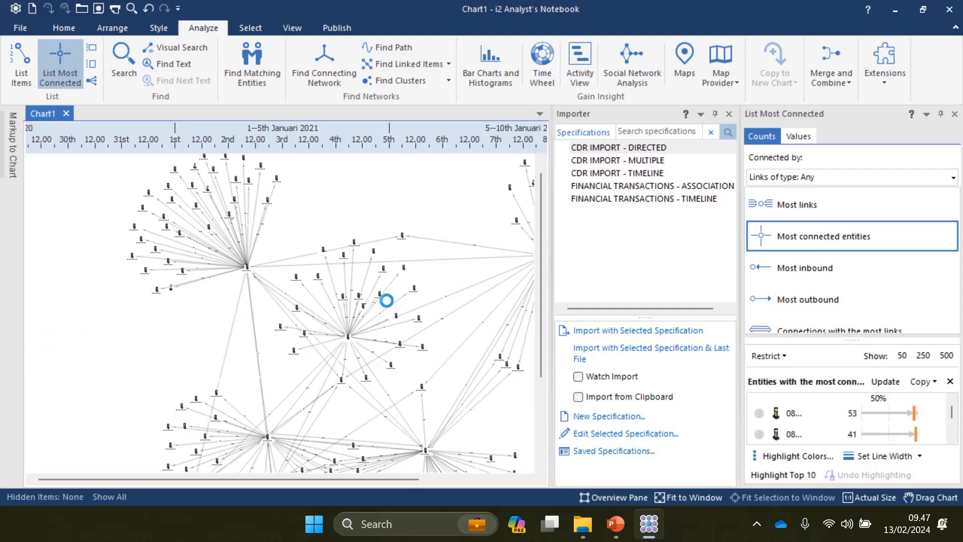
{"action": "left_click", "coordinate": [783, 474]}
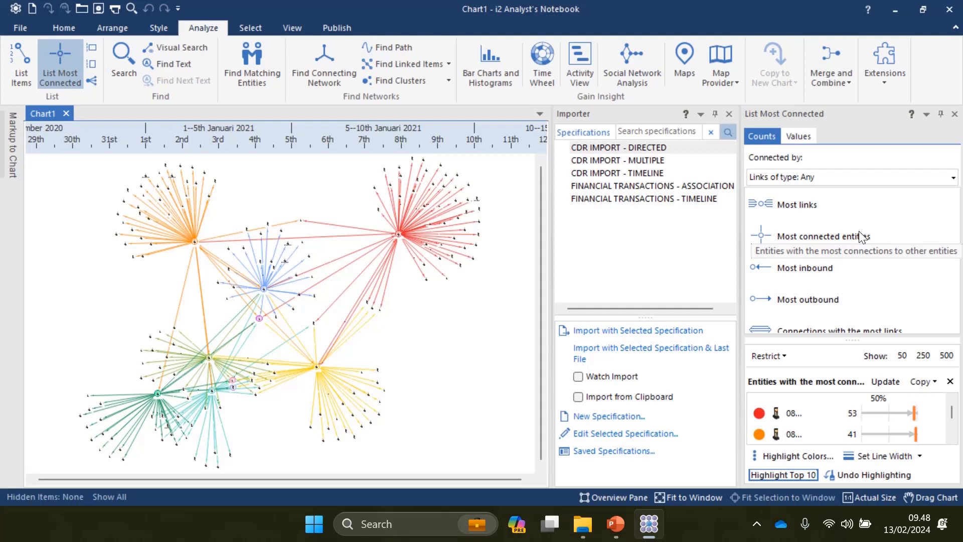
{"action": "left_click", "coordinate": [954, 114]}
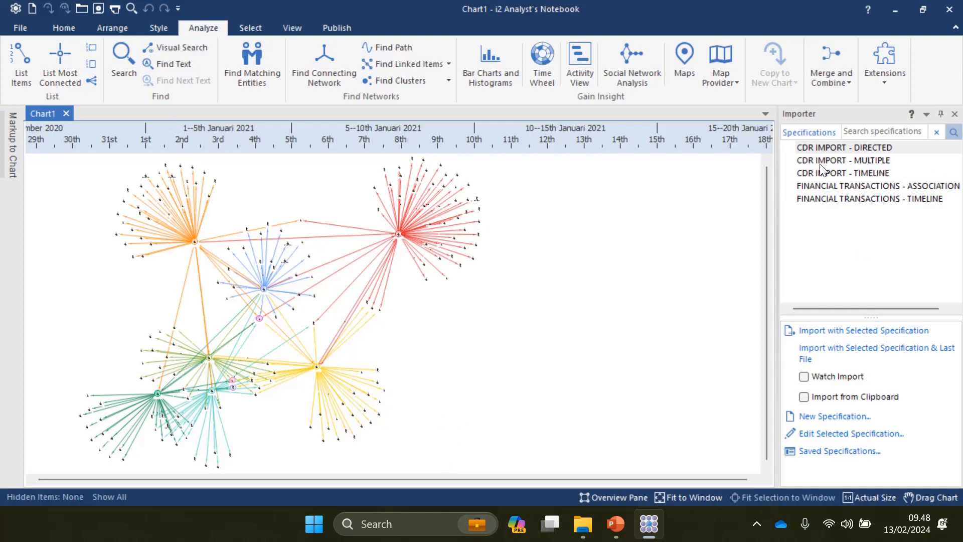
Step: Create a new blank Chart2 and prepare the CDR IMPORT - MULTIPLE specification for importing
{"action": "left_click", "coordinate": [803, 160]}
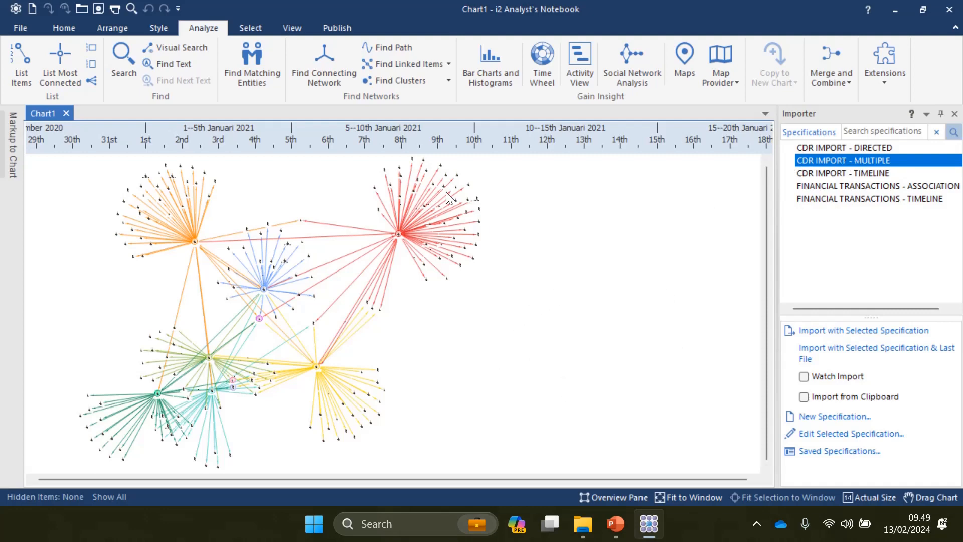
{"action": "left_click", "coordinate": [25, 28]}
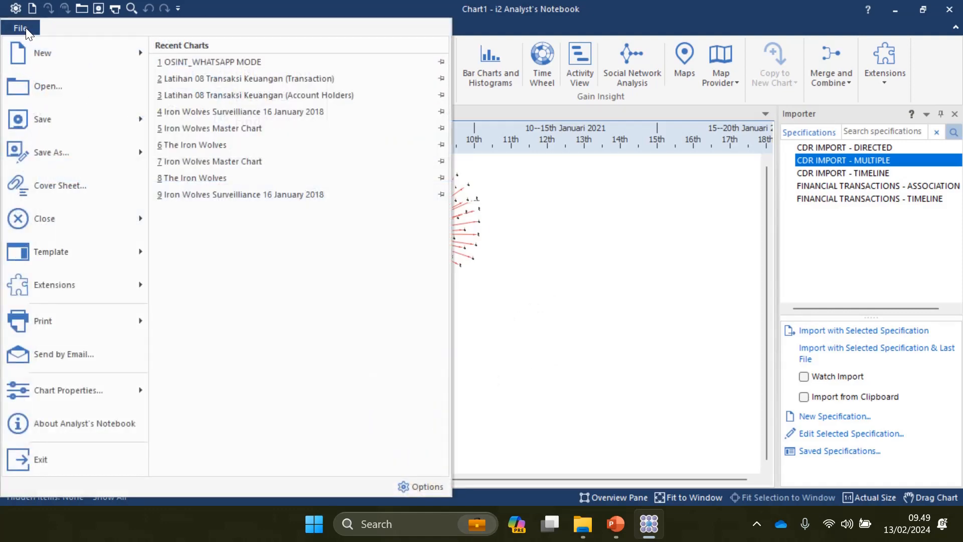
{"action": "mouse_move", "coordinate": [67, 53]}
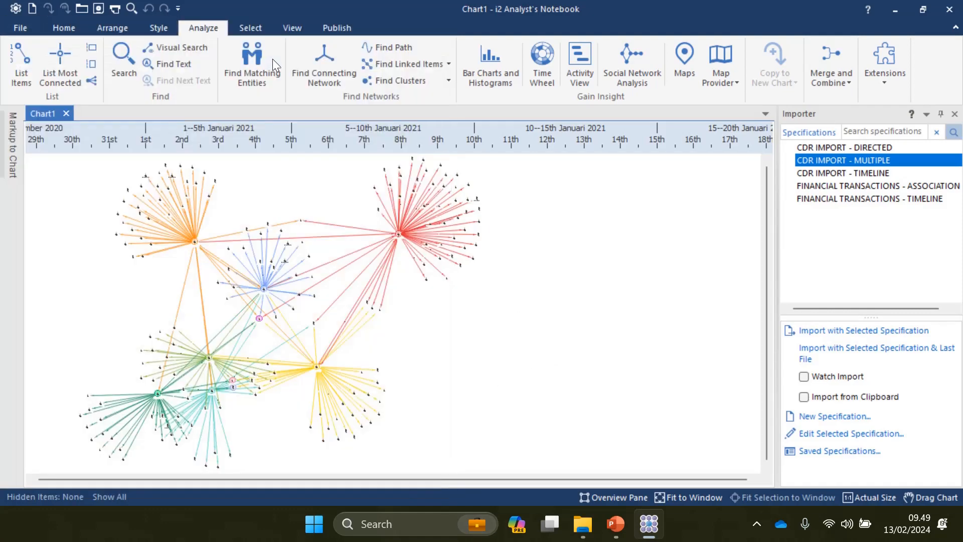
{"action": "left_click", "coordinate": [303, 64]}
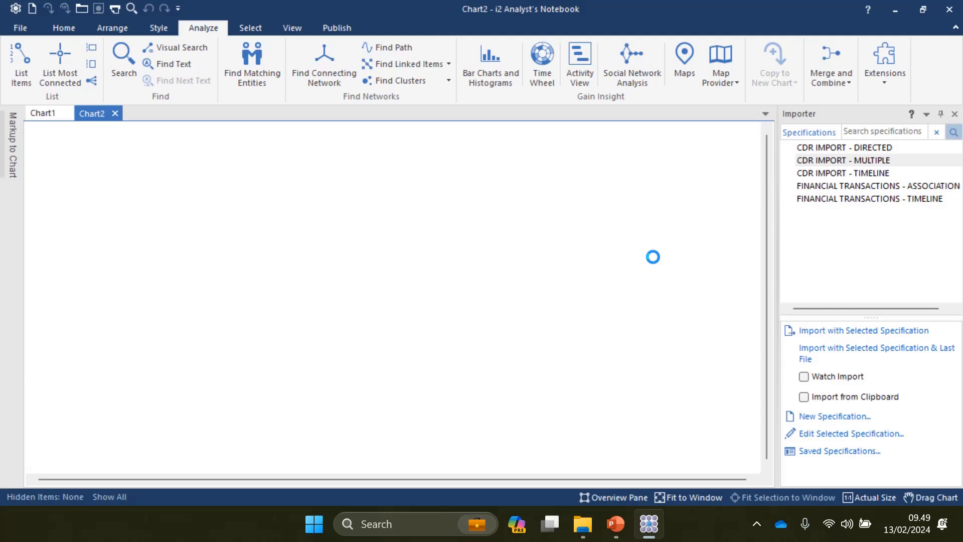
{"action": "left_click", "coordinate": [808, 156]}
{"action": "right_click", "coordinate": [808, 155]}
{"action": "left_click", "coordinate": [842, 182]}
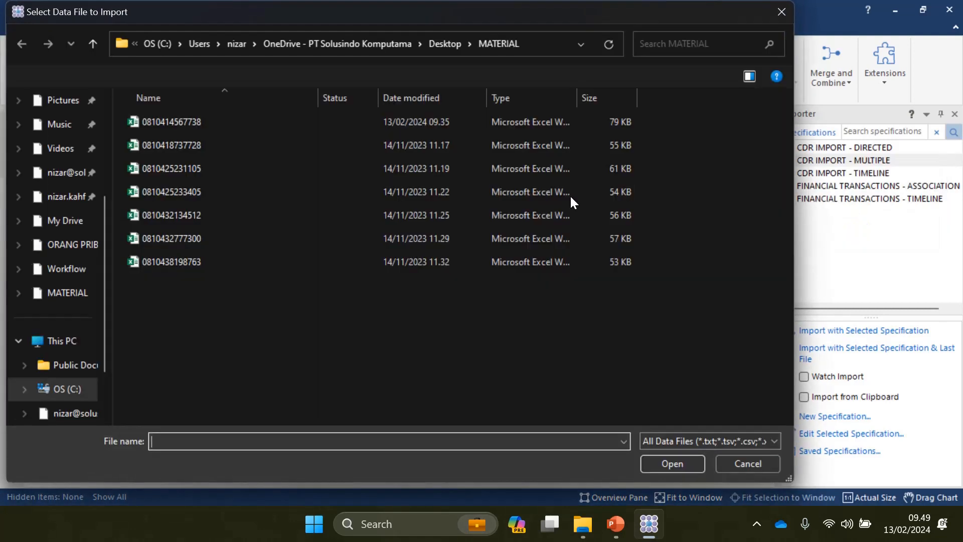
{"action": "left_click", "coordinate": [569, 195]}
{"action": "left_click", "coordinate": [781, 11]}
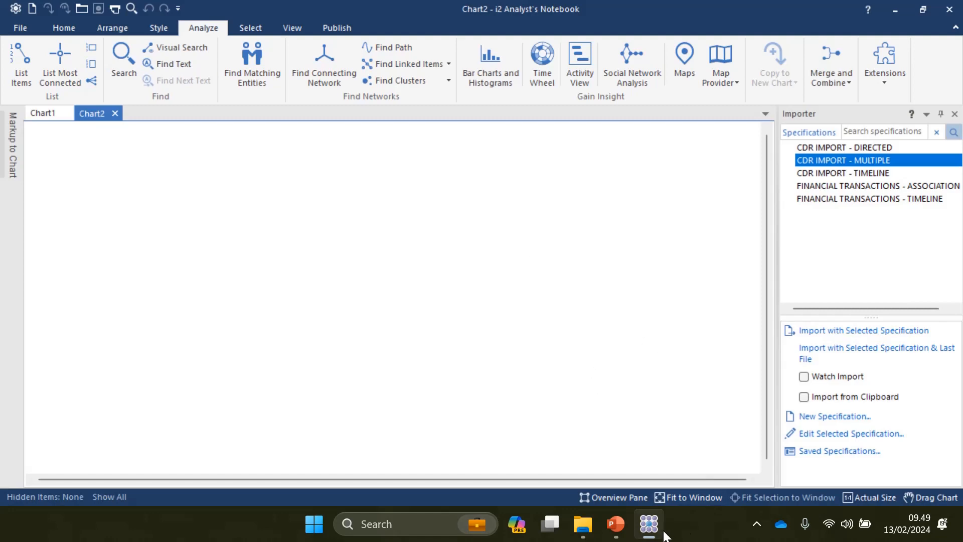
{"action": "mouse_move", "coordinate": [655, 536]}
{"action": "left_click", "coordinate": [635, 187]}
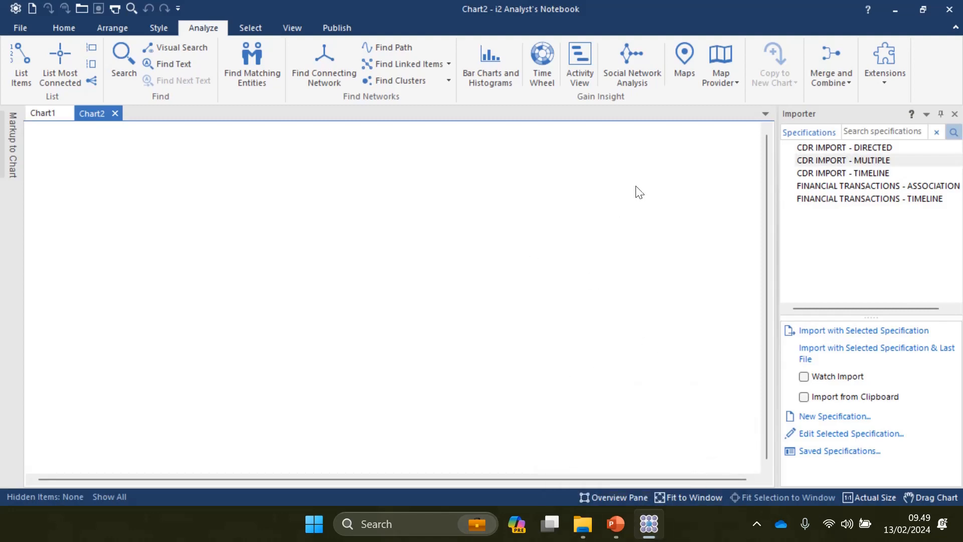
Step: Import the first three call-record files into Chart2 with CDR IMPORT - MULTIPLE
{"action": "double_click", "coordinate": [842, 161]}
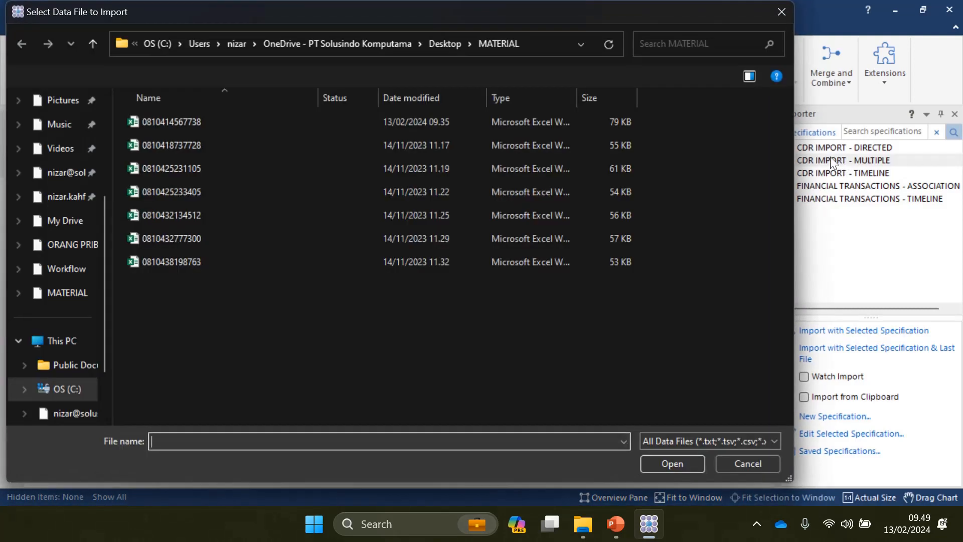
{"action": "left_click", "coordinate": [186, 123]}
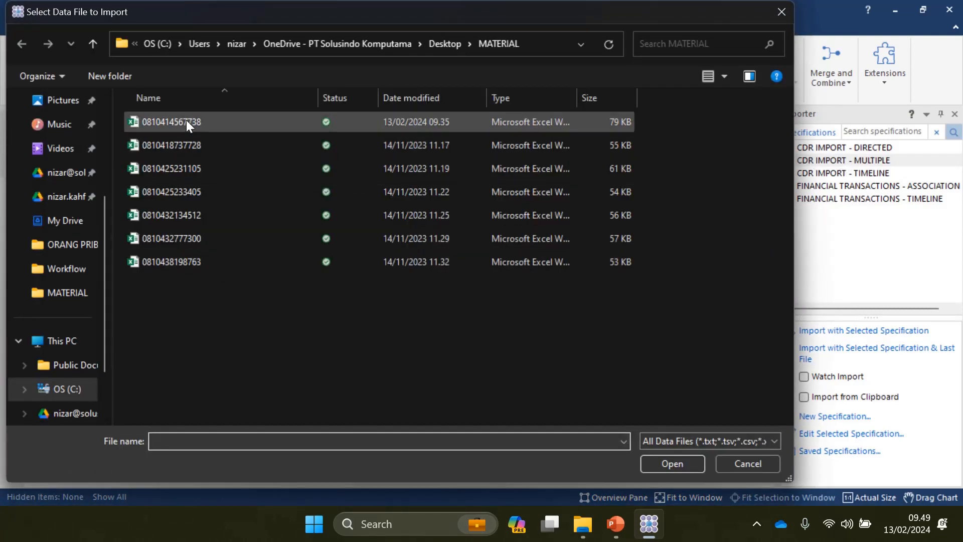
{"action": "double_click", "coordinate": [186, 121]}
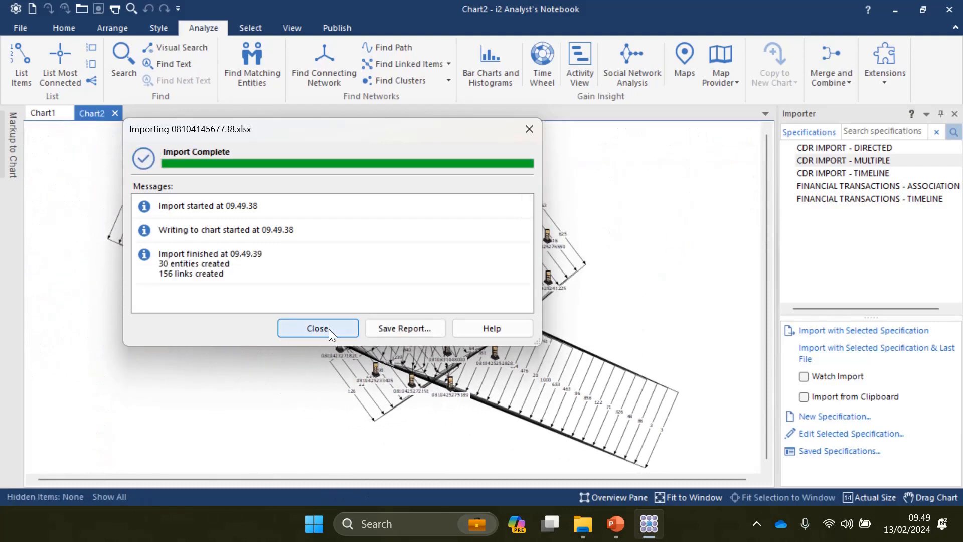
{"action": "left_click", "coordinate": [326, 327]}
{"action": "double_click", "coordinate": [835, 158]}
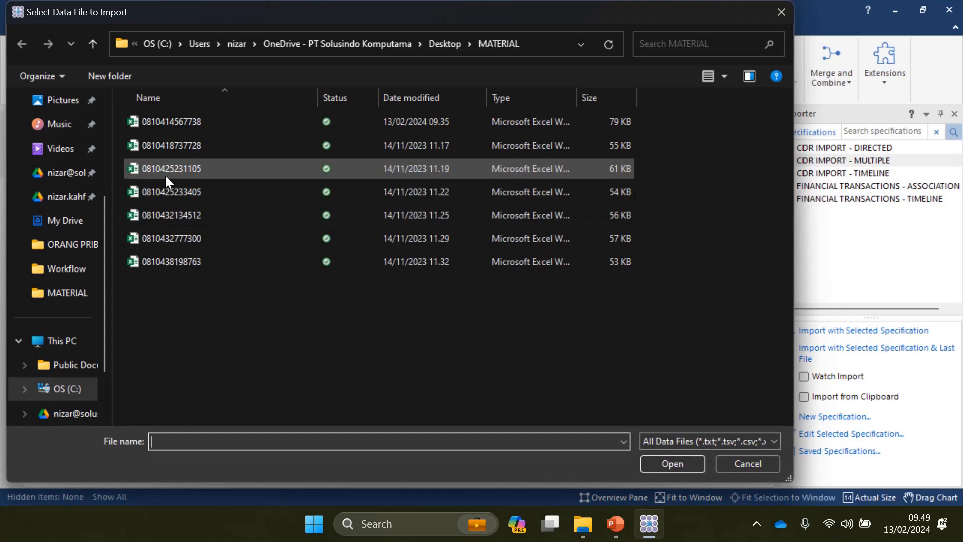
{"action": "double_click", "coordinate": [167, 145]}
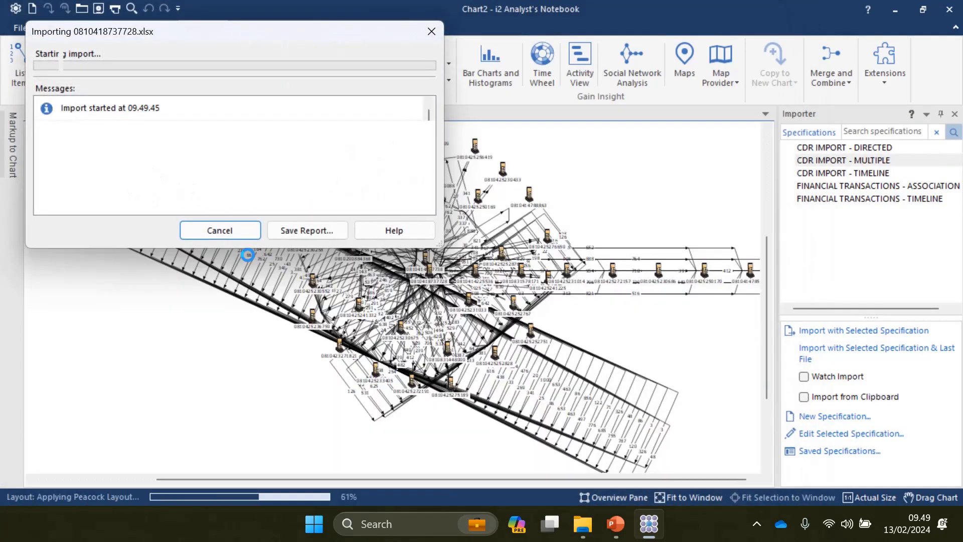
{"action": "left_click", "coordinate": [219, 230]}
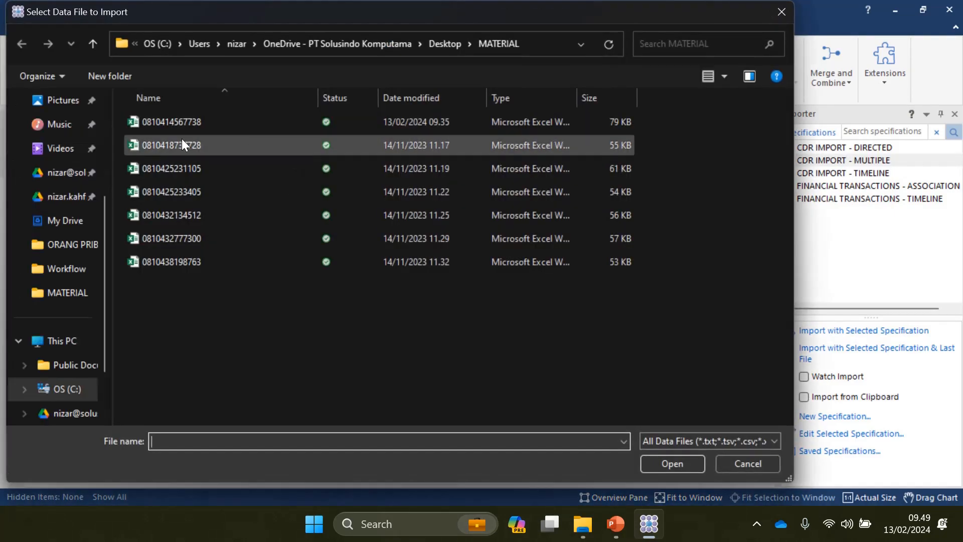
{"action": "double_click", "coordinate": [128, 166]}
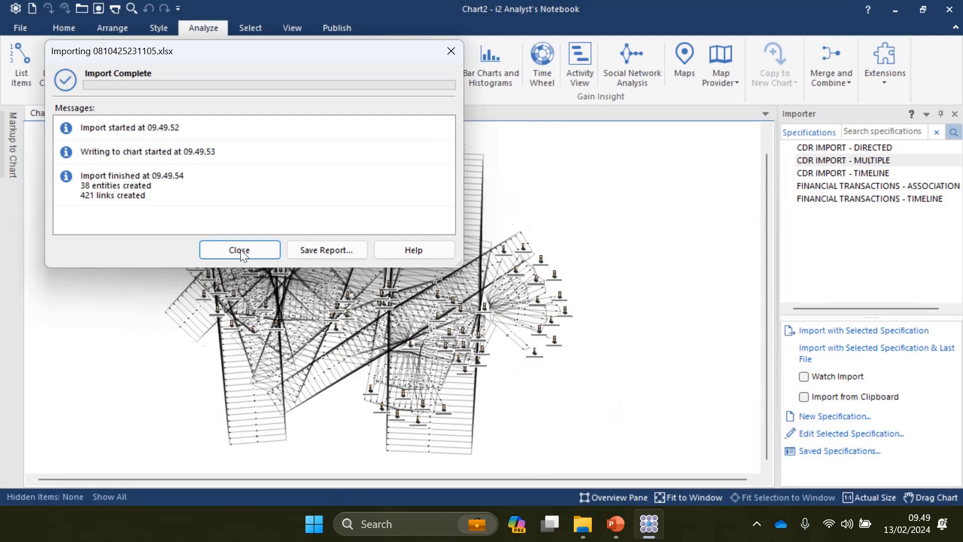
{"action": "left_click", "coordinate": [240, 250]}
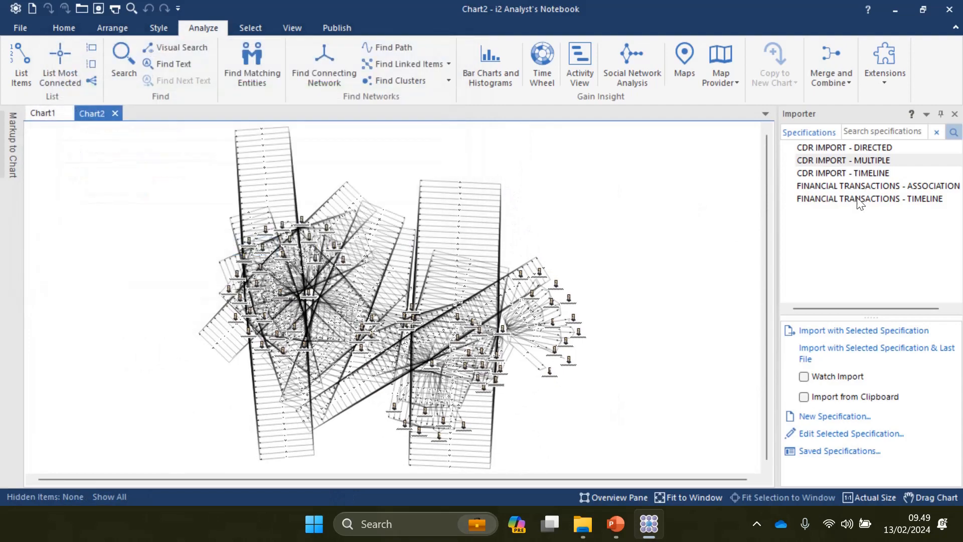
{"action": "double_click", "coordinate": [842, 161]}
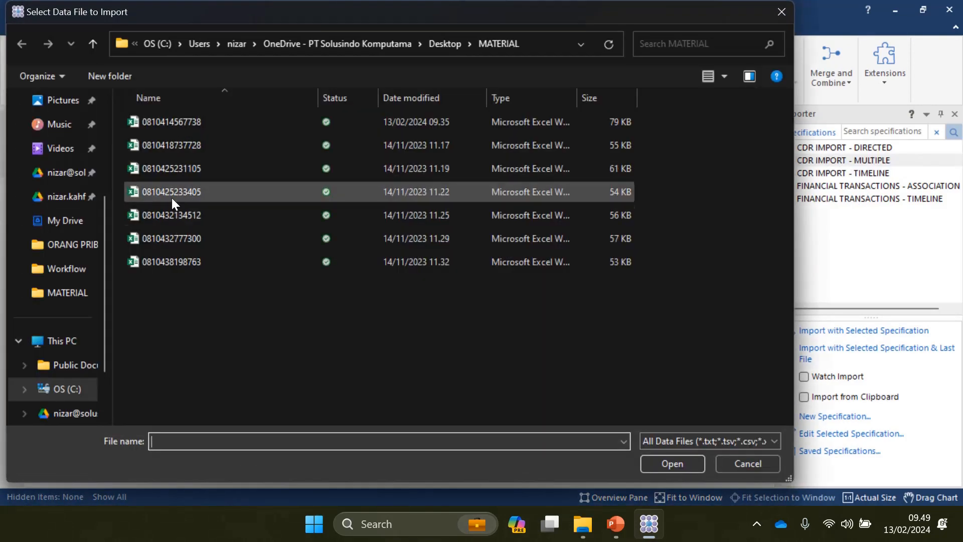
{"action": "double_click", "coordinate": [172, 197]}
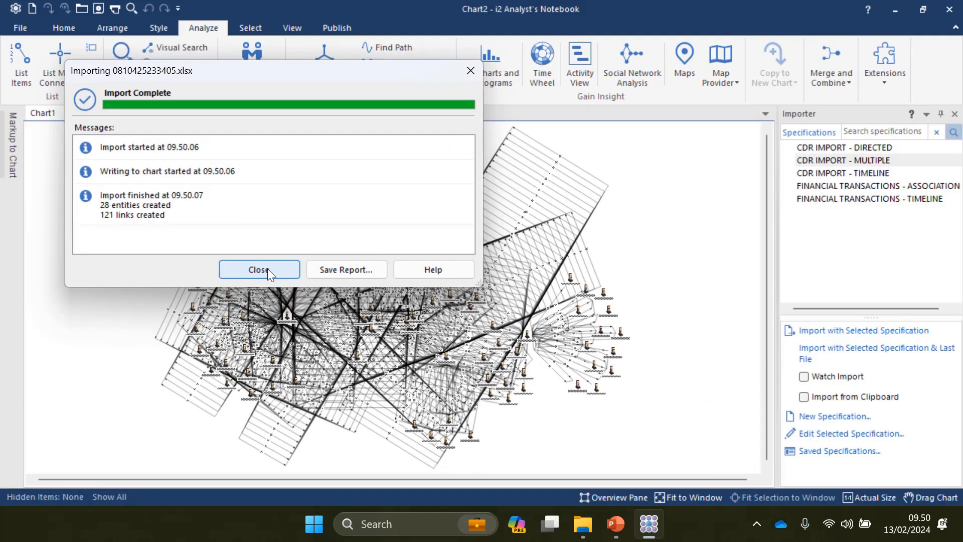
{"action": "left_click", "coordinate": [267, 269]}
{"action": "double_click", "coordinate": [823, 158]}
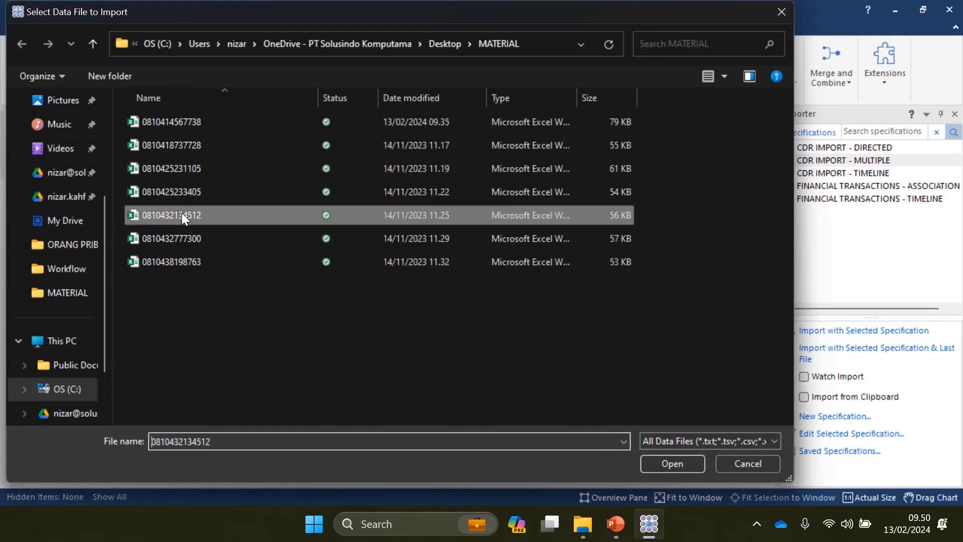
{"action": "double_click", "coordinate": [181, 213]}
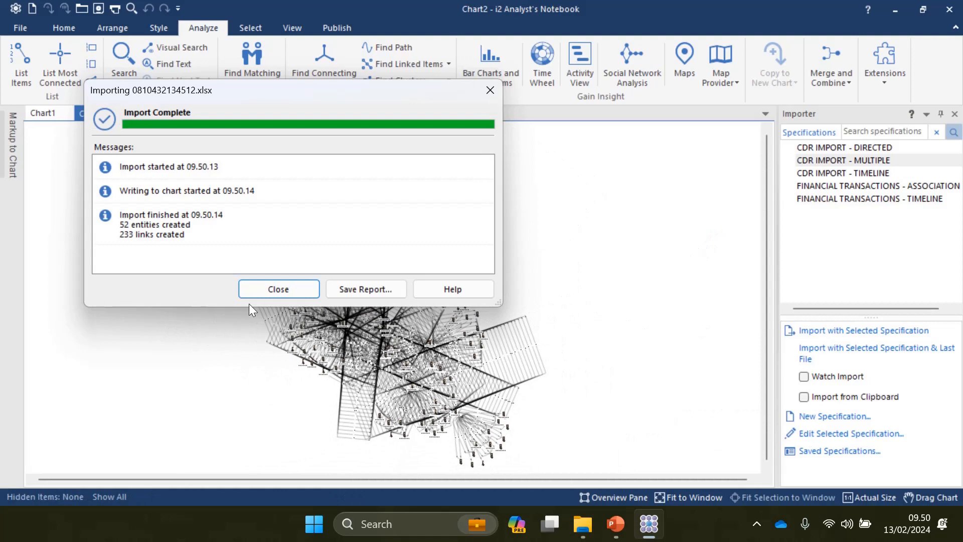
{"action": "left_click", "coordinate": [275, 289]}
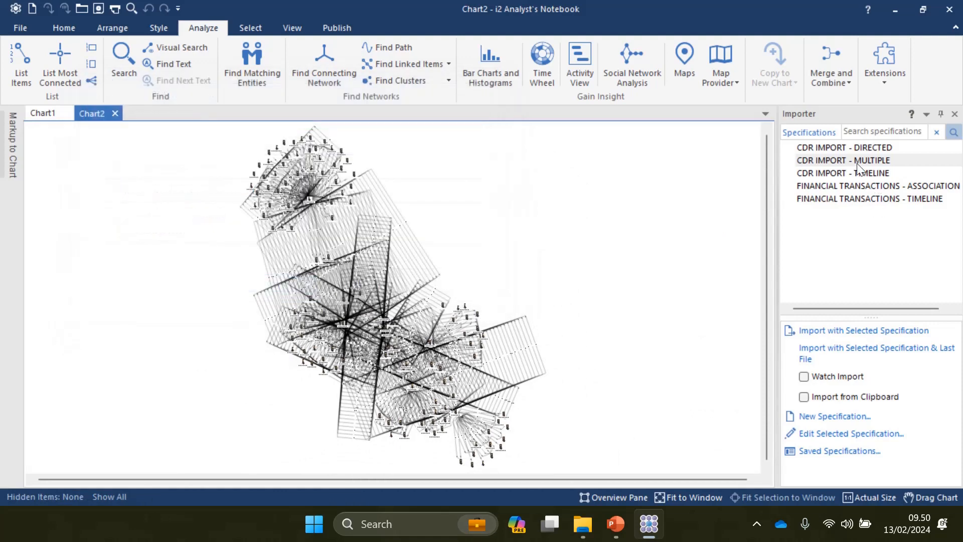
{"action": "left_click", "coordinate": [825, 161]}
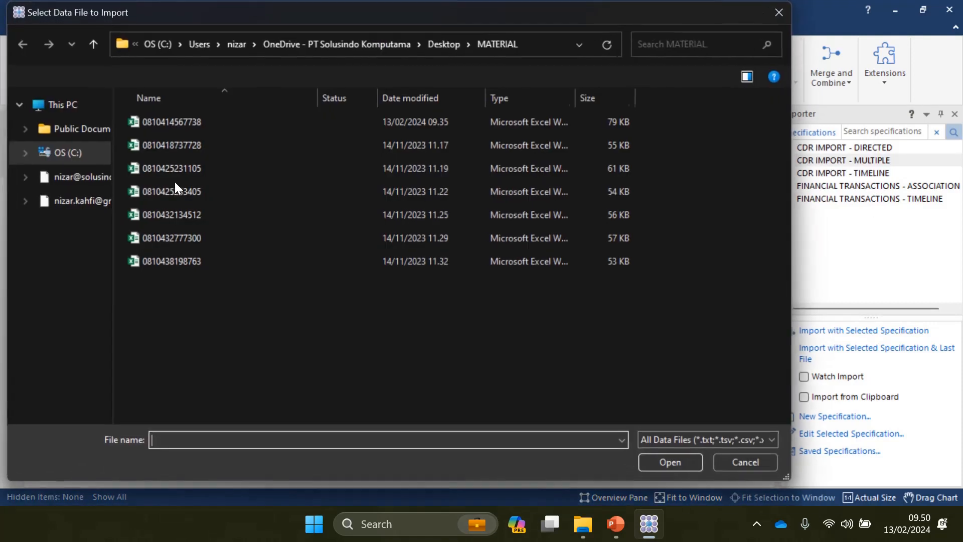
{"action": "double_click", "coordinate": [176, 241]}
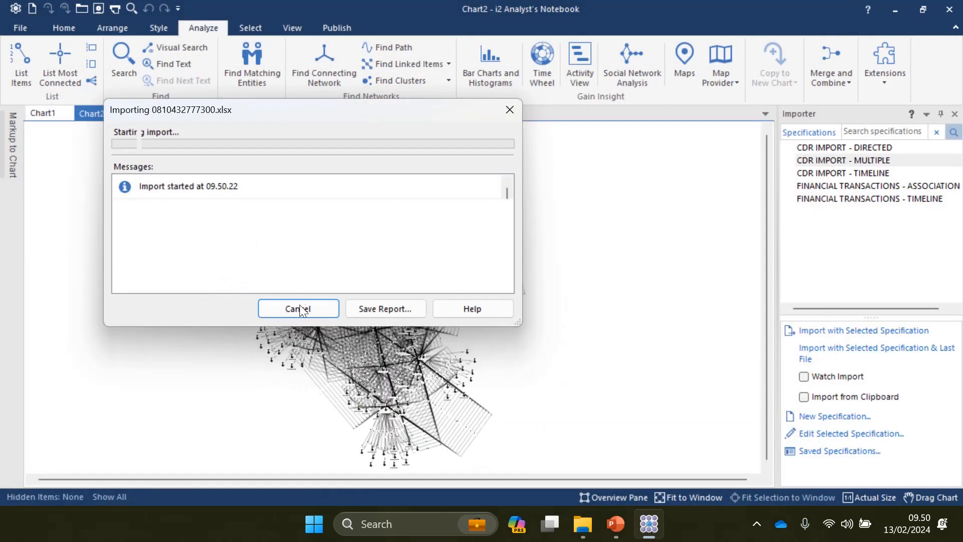
{"action": "left_click", "coordinate": [296, 307]}
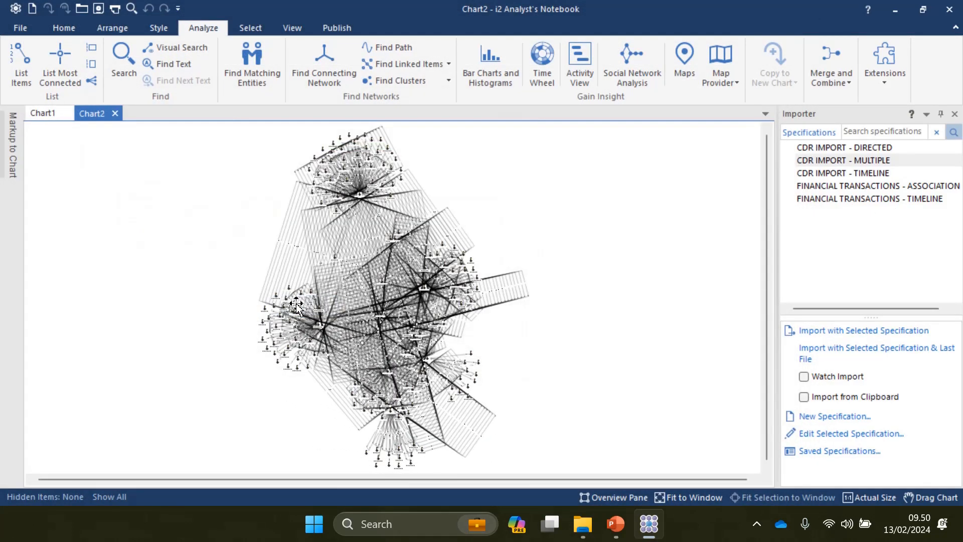
{"action": "double_click", "coordinate": [836, 162]}
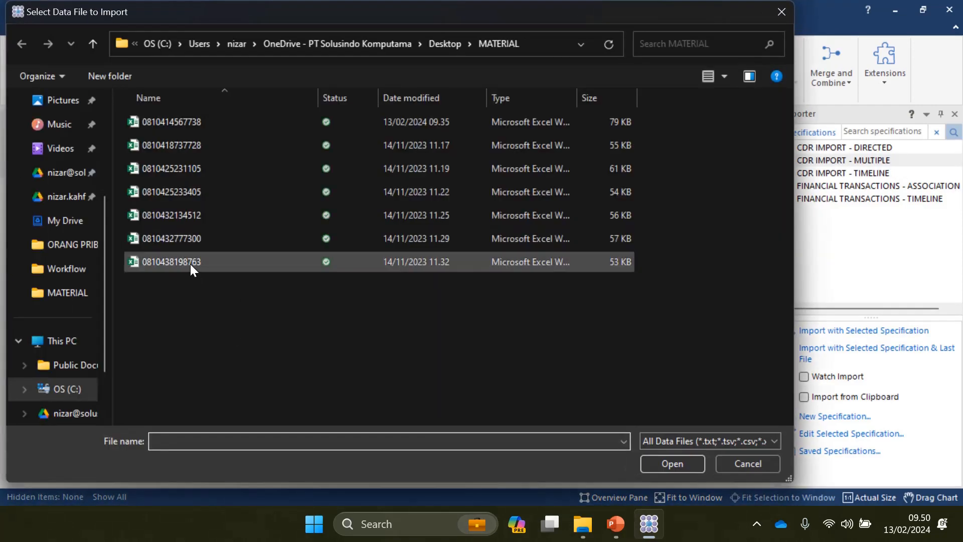
{"action": "double_click", "coordinate": [190, 262]}
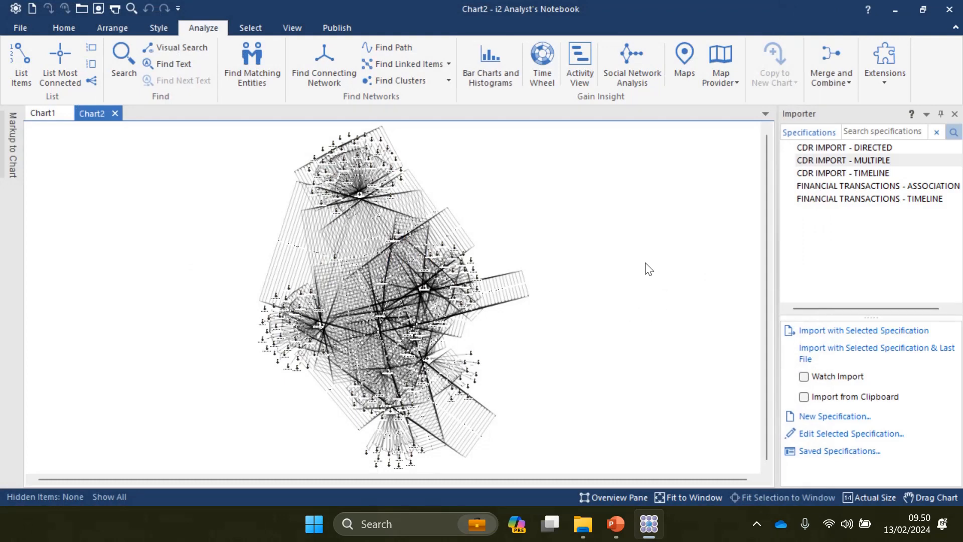
{"action": "key", "text": "Return"}
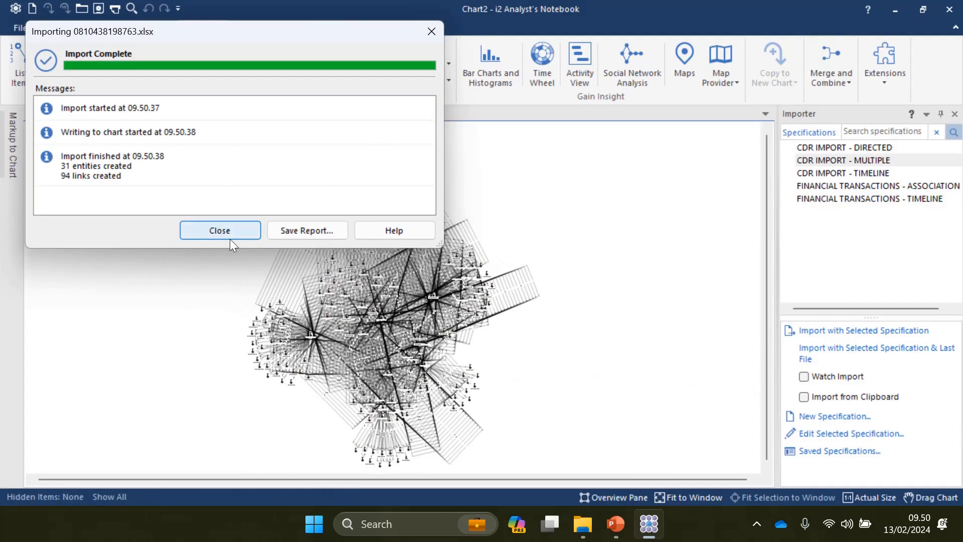
{"action": "left_click", "coordinate": [236, 230]}
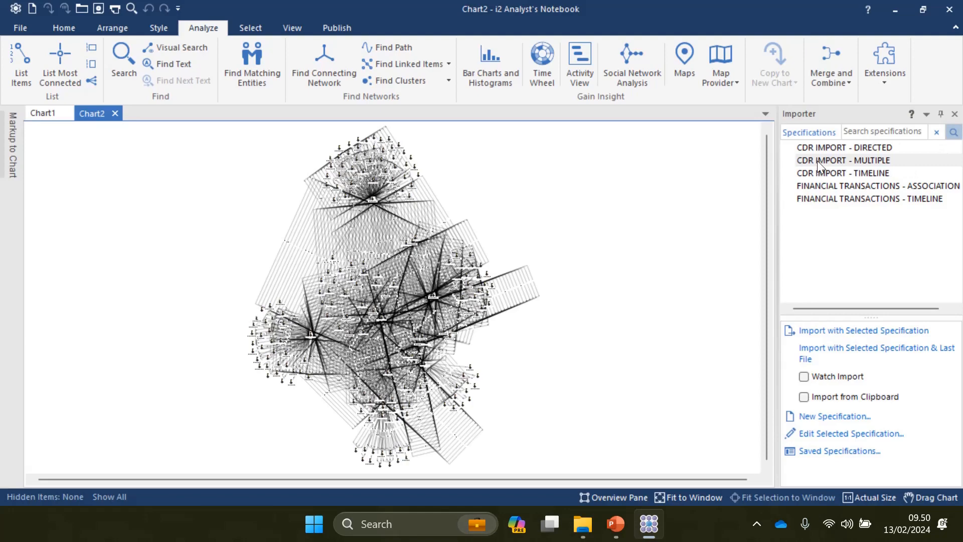
Step: Rearrange Chart2's call network into a peacock layout and look over the result
{"action": "left_click", "coordinate": [852, 160]}
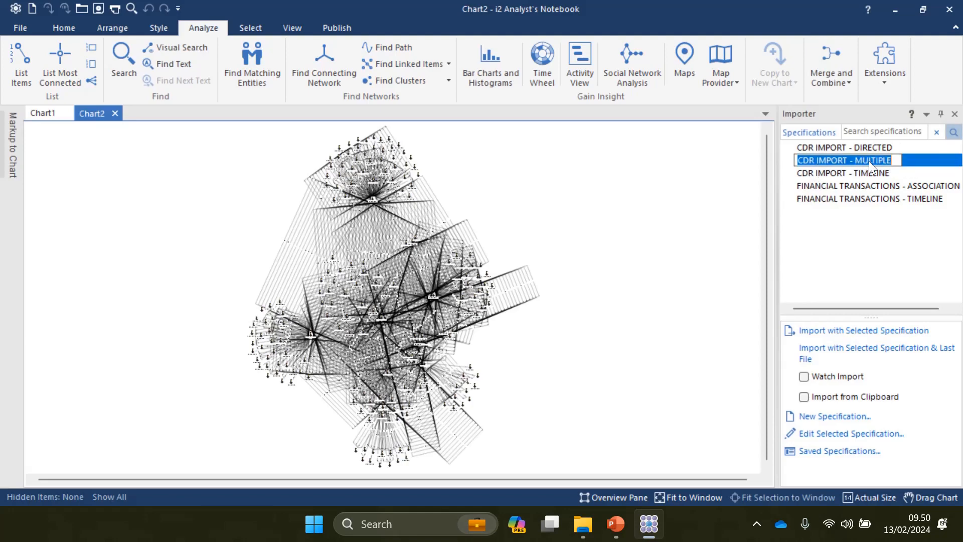
{"action": "left_click", "coordinate": [584, 189]}
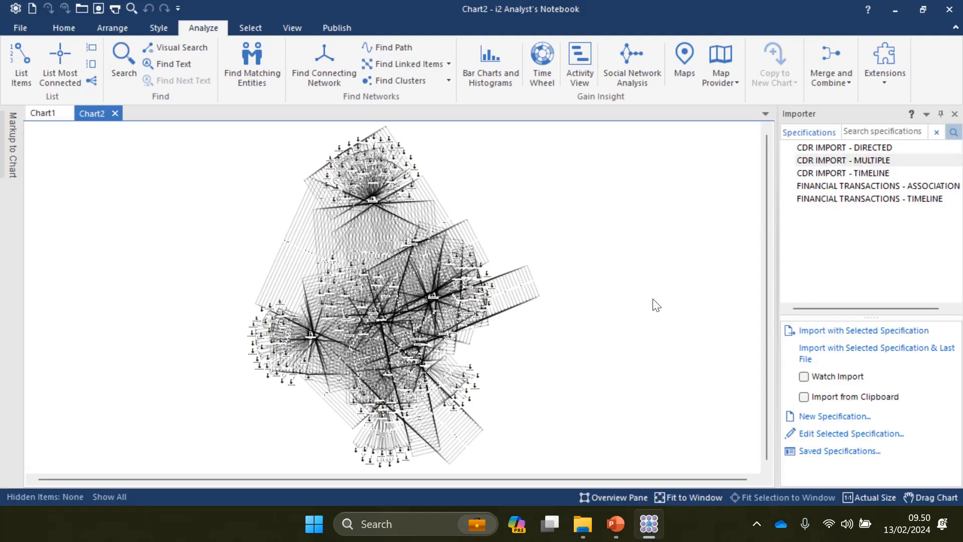
{"action": "scroll", "coordinate": [652, 299], "scroll_direction": "up", "scroll_amount": 1}
{"action": "scroll", "coordinate": [588, 224], "scroll_direction": "down", "scroll_amount": 1}
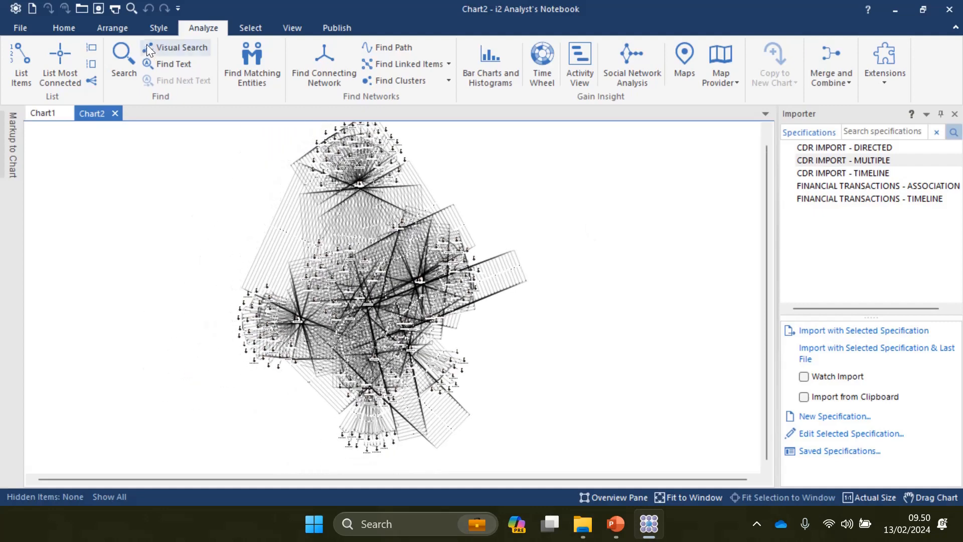
{"action": "left_click", "coordinate": [113, 29]}
{"action": "left_click", "coordinate": [255, 59]}
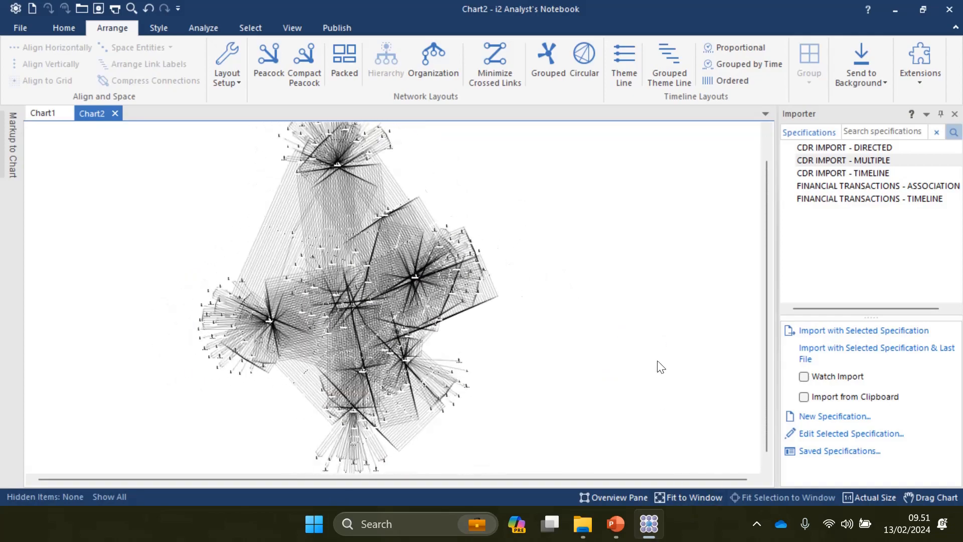
{"action": "scroll", "coordinate": [652, 373], "scroll_direction": "up", "scroll_amount": 5, "text": "ctrl"}
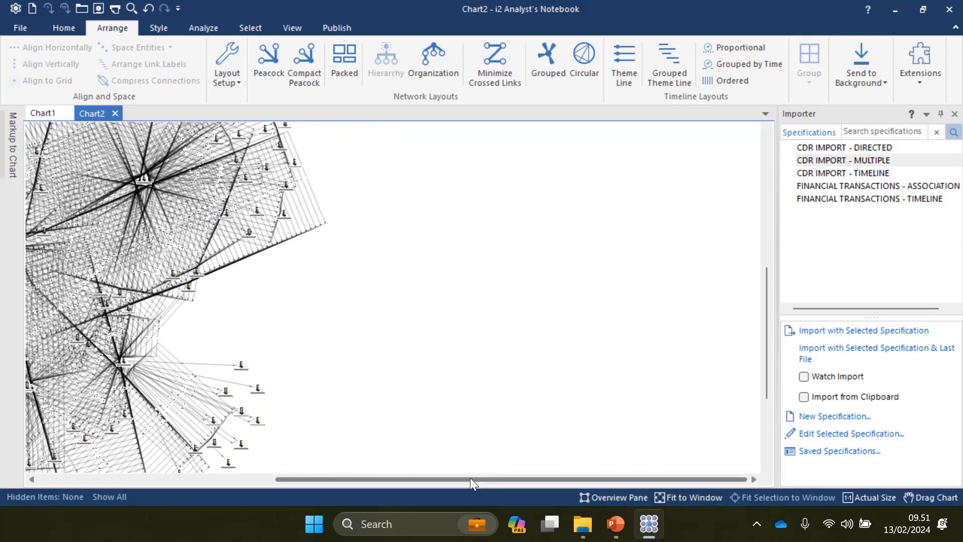
{"action": "left_click_drag", "start_coordinate": [471, 479], "coordinate": [216, 474]}
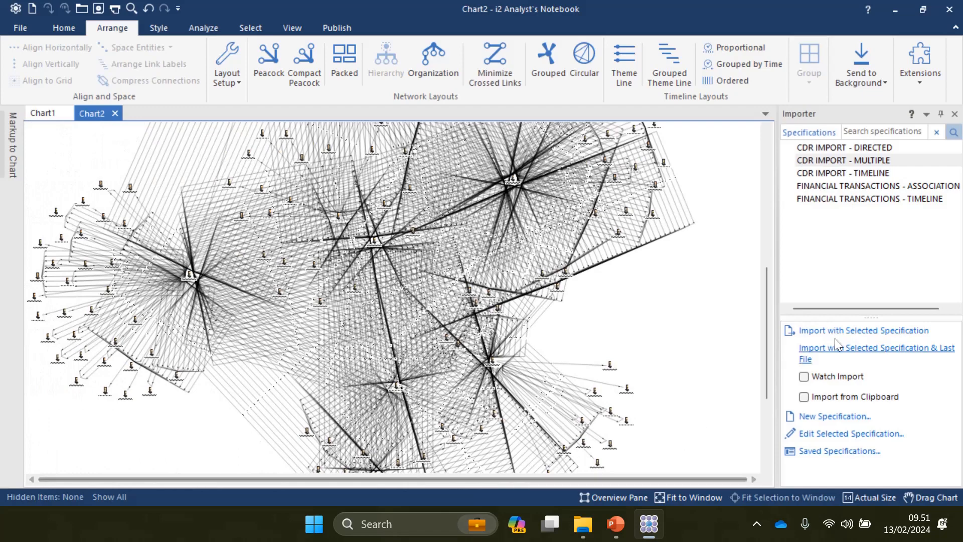
{"action": "left_click_drag", "start_coordinate": [766, 375], "coordinate": [765, 288]}
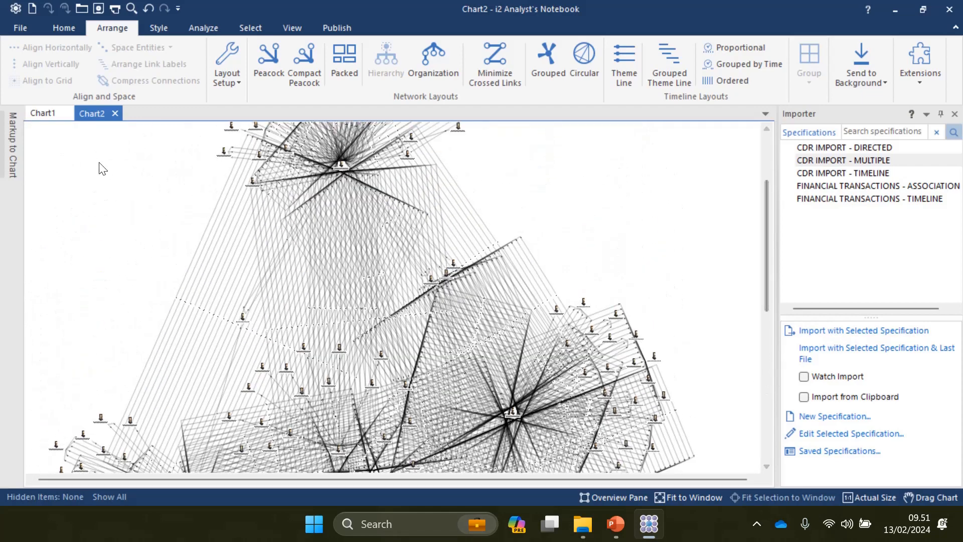
Step: Compare Chart1's January 2021 timeline with Chart2, finishing on Chart1
{"action": "left_click", "coordinate": [40, 114]}
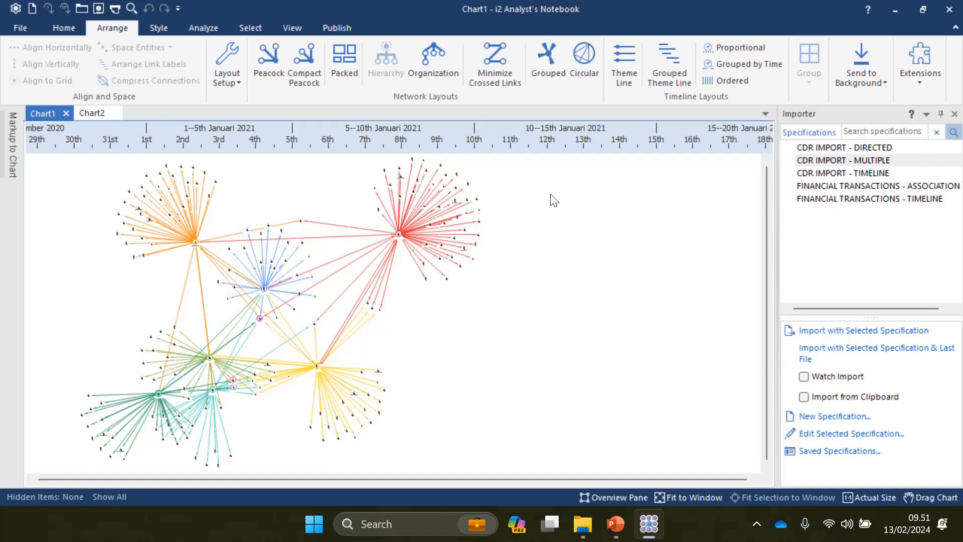
{"action": "scroll", "coordinate": [552, 199], "scroll_direction": "up", "scroll_amount": 2}
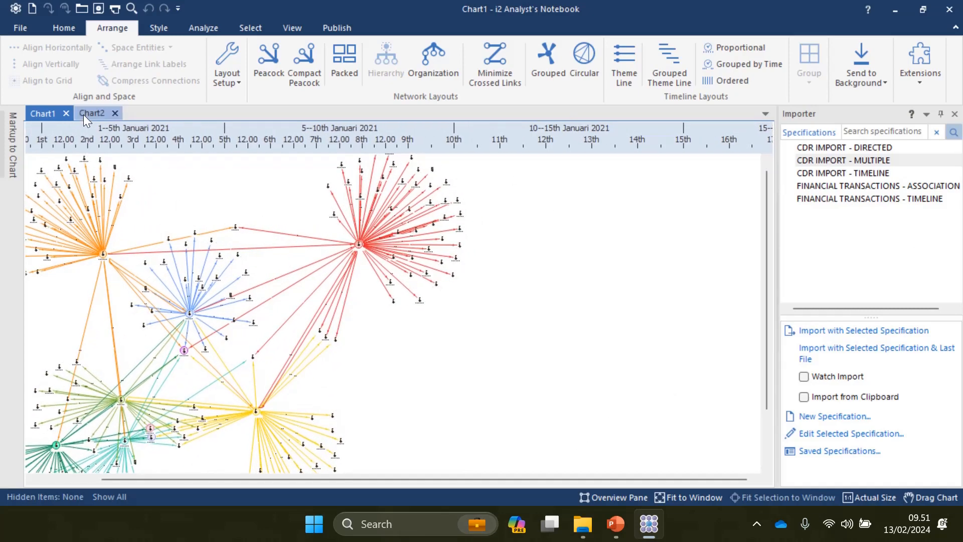
{"action": "left_click", "coordinate": [83, 114]}
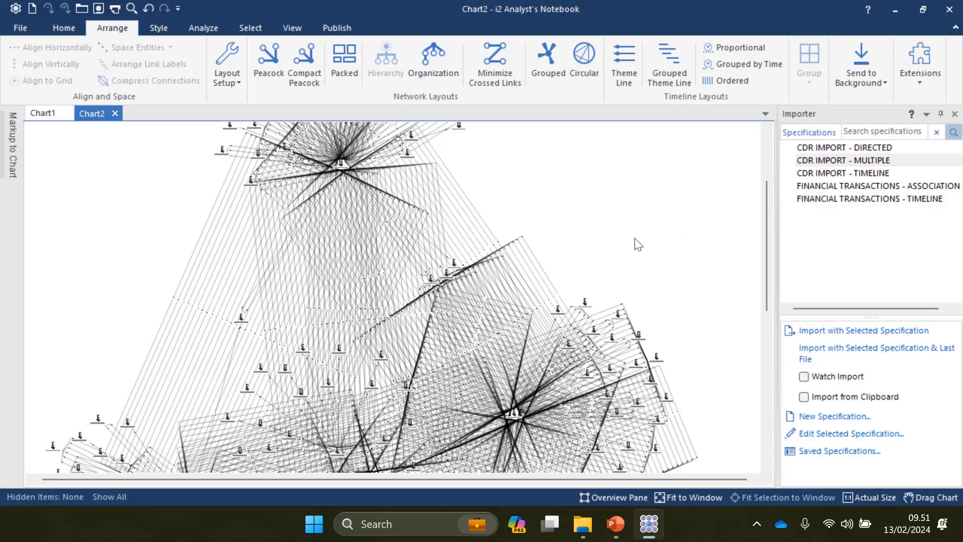
{"action": "scroll", "coordinate": [652, 274], "scroll_direction": "up", "scroll_amount": 5}
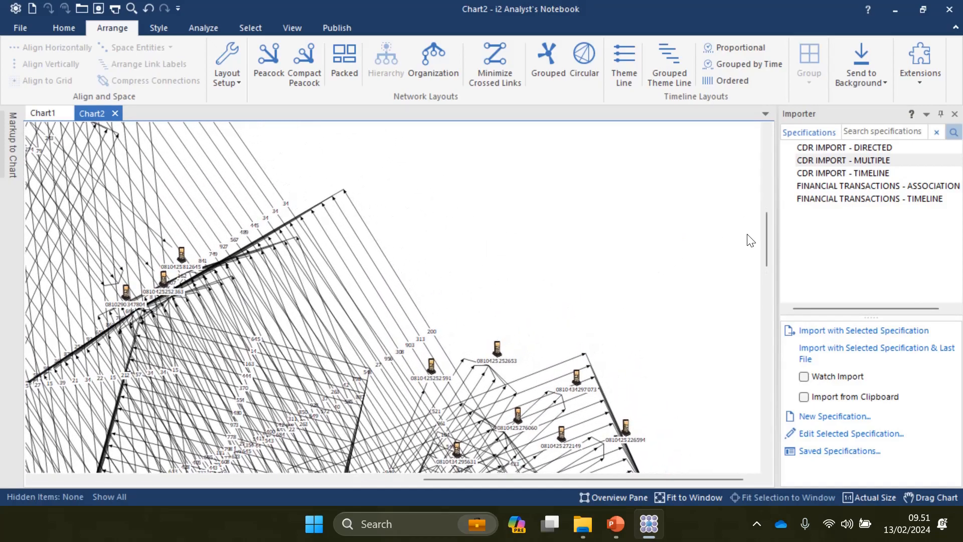
{"action": "mouse_move", "coordinate": [767, 234]}
{"action": "left_mouse_down"}
{"action": "mouse_move", "coordinate": [774, 266]}
{"action": "mouse_move", "coordinate": [774, 233]}
{"action": "left_mouse_up"}
{"action": "left_click", "coordinate": [36, 114]}
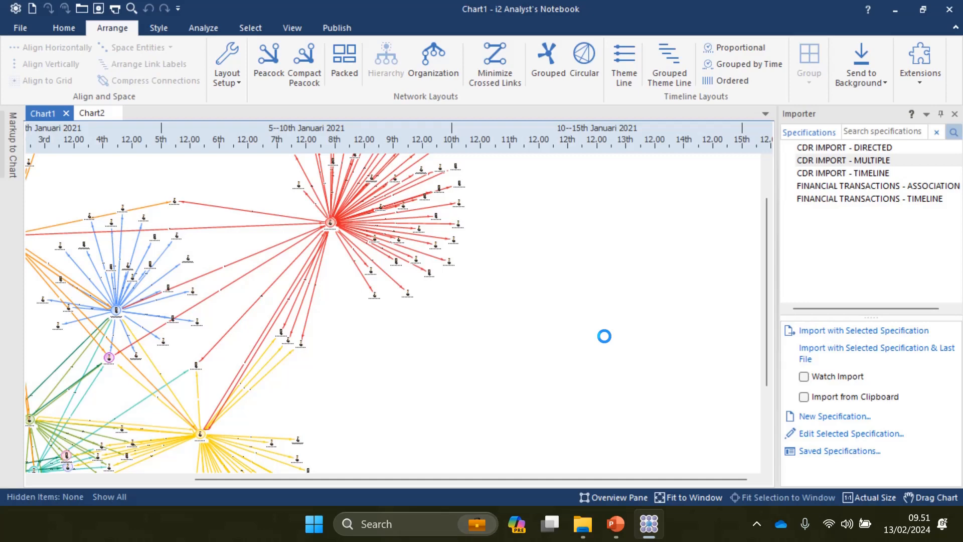
Step: Return to Chart2 and pan and zoom around its dense phone network to inspect the numbered call links
{"action": "left_click", "coordinate": [86, 108]}
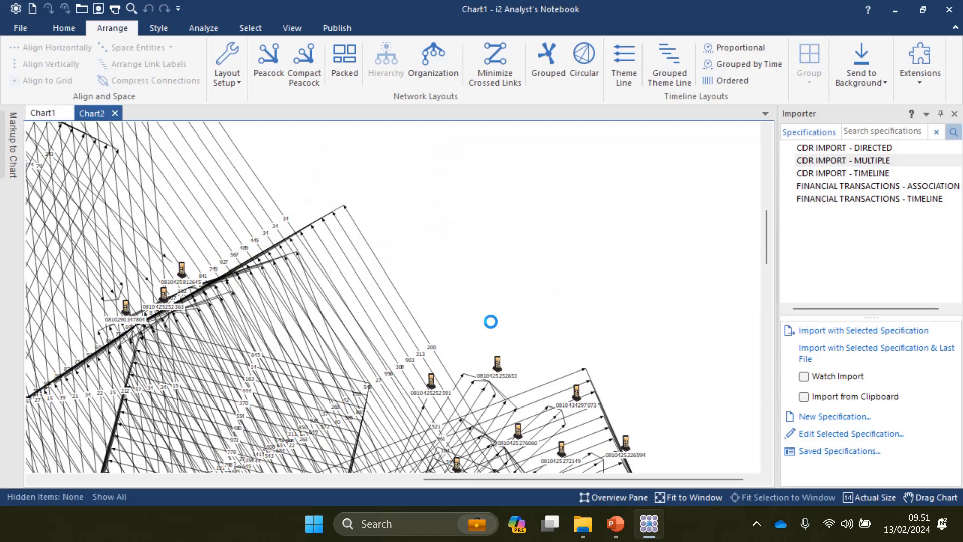
{"action": "scroll", "coordinate": [517, 311], "scroll_direction": "up", "scroll_amount": 2}
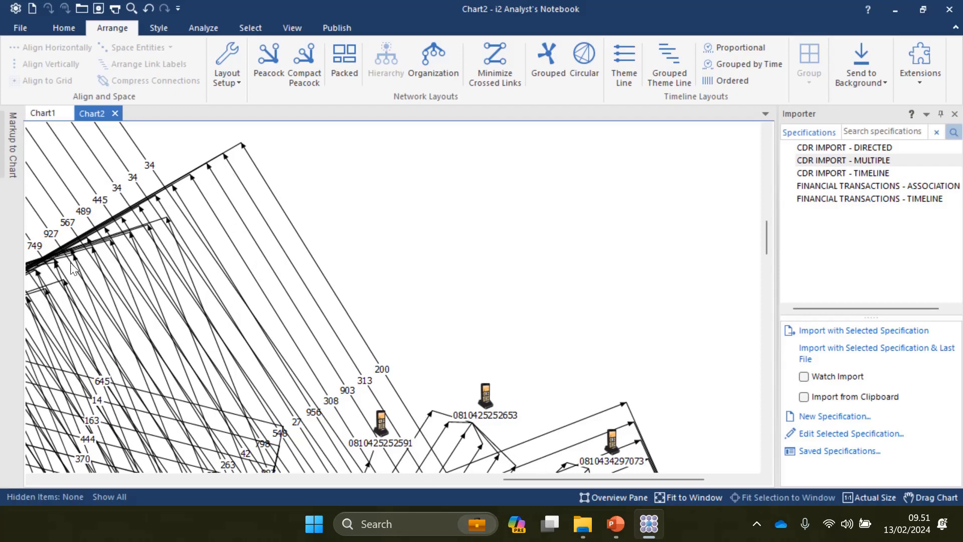
{"action": "left_click_drag", "start_coordinate": [531, 477], "coordinate": [436, 477]}
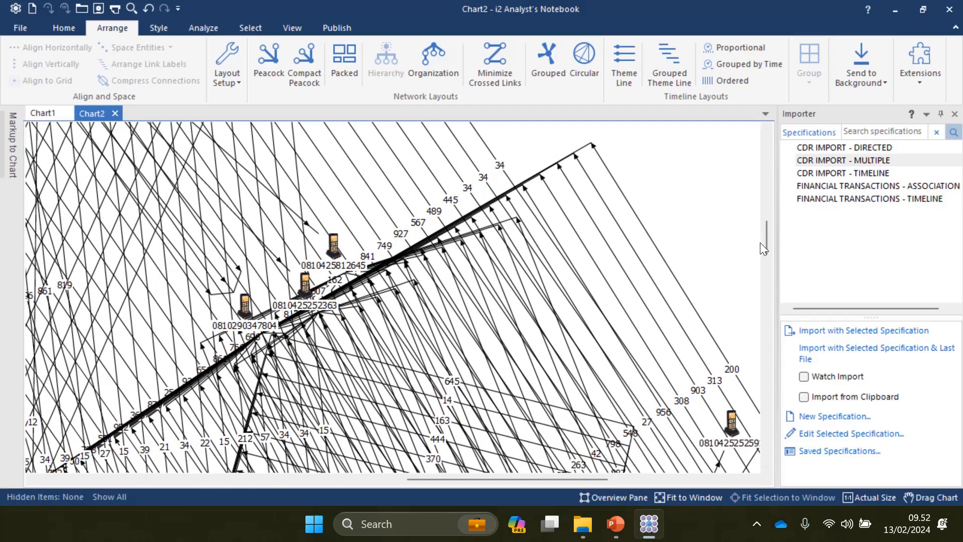
{"action": "scroll", "coordinate": [766, 253], "scroll_direction": "down", "scroll_amount": 3}
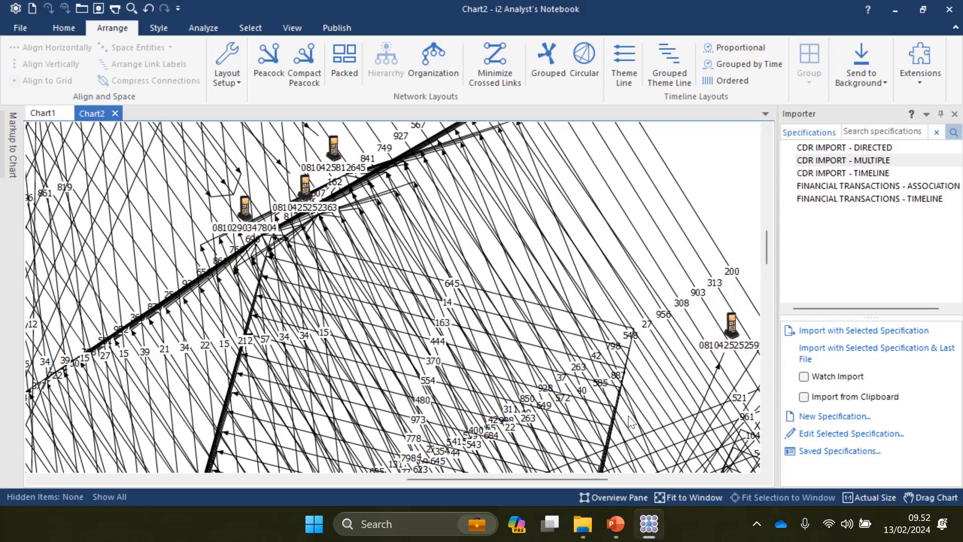
{"action": "left_click_drag", "start_coordinate": [567, 475], "coordinate": [597, 479]}
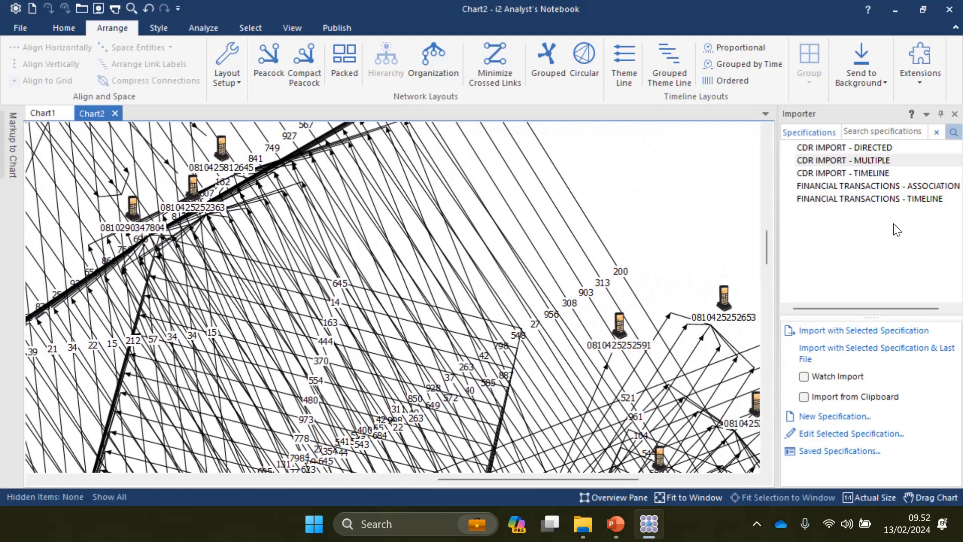
{"action": "left_click_drag", "start_coordinate": [767, 255], "coordinate": [767, 247]}
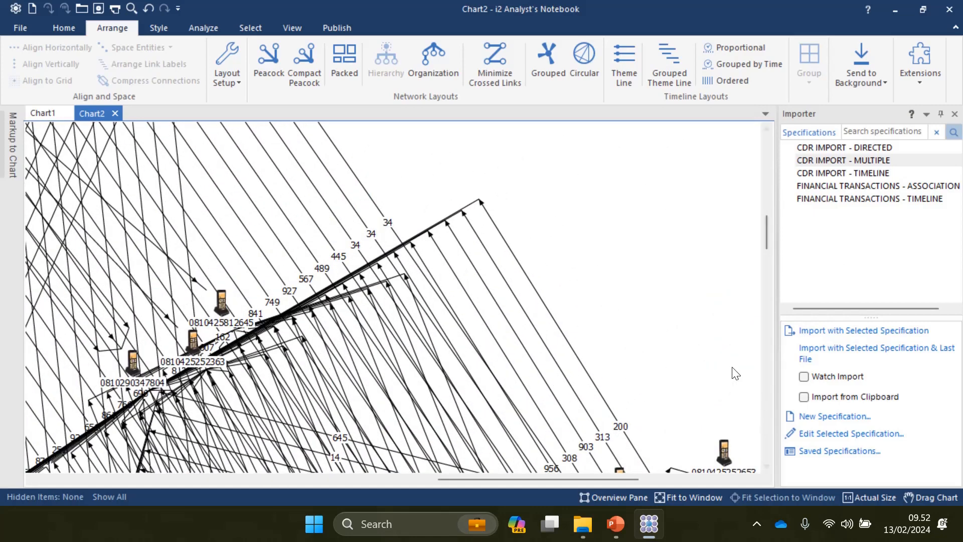
{"action": "scroll", "coordinate": [735, 374], "scroll_direction": "down", "scroll_amount": 10}
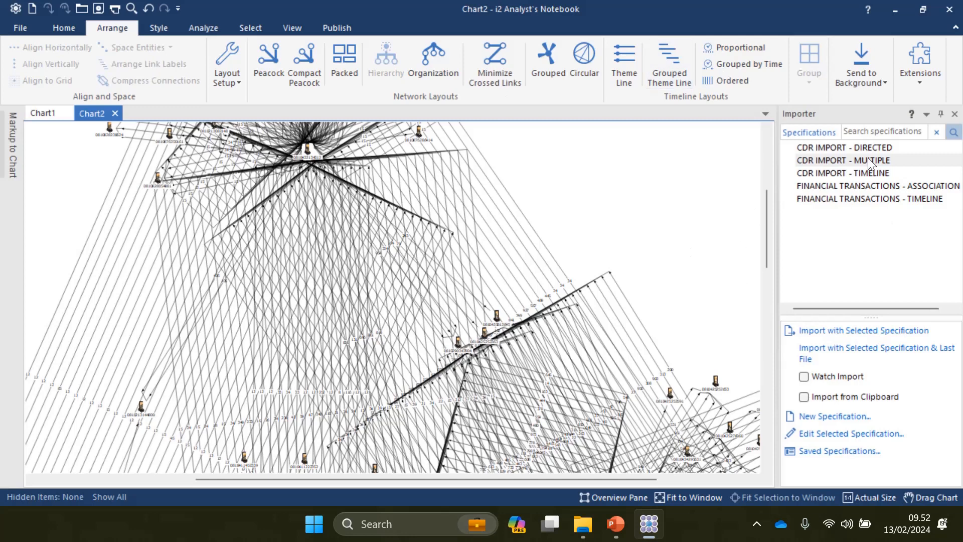
Step: Create a new blank chart, Chart3, and select the CDR IMPORT - TIMELINE importer specification
{"action": "left_click", "coordinate": [821, 172]}
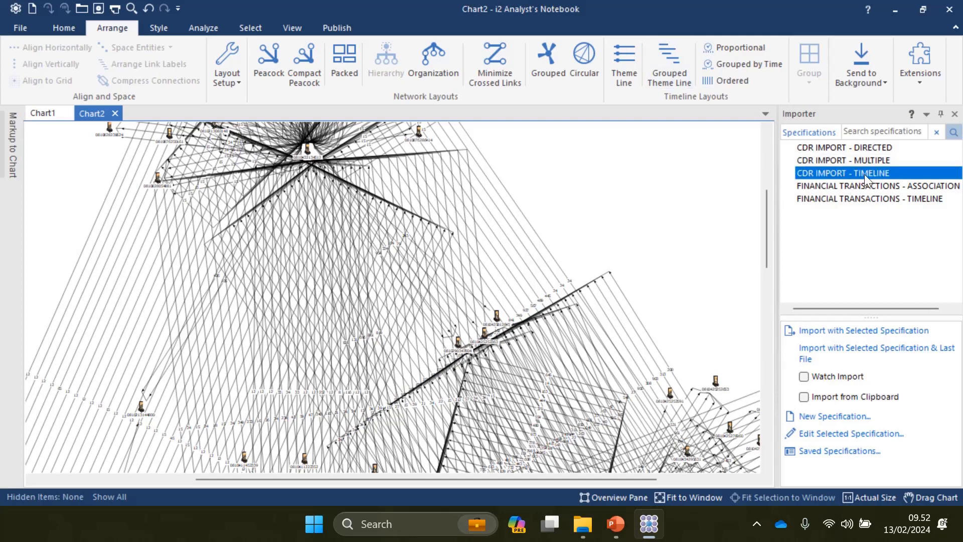
{"action": "left_click", "coordinate": [15, 29]}
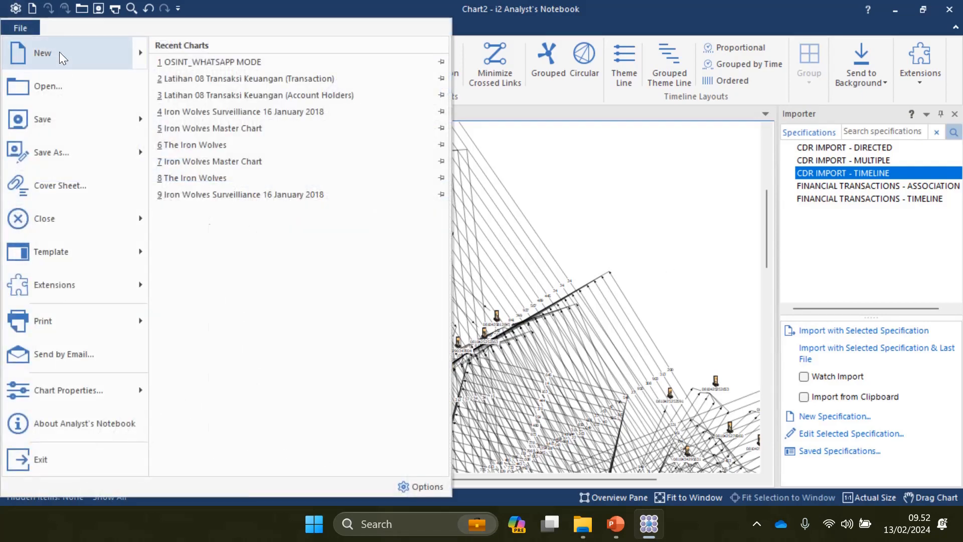
{"action": "left_click", "coordinate": [54, 50]}
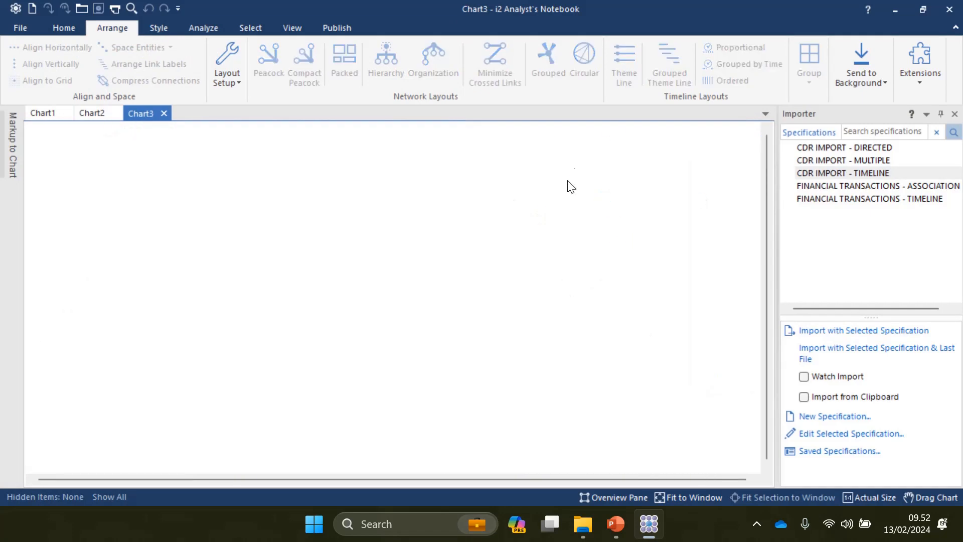
{"action": "left_click", "coordinate": [835, 173]}
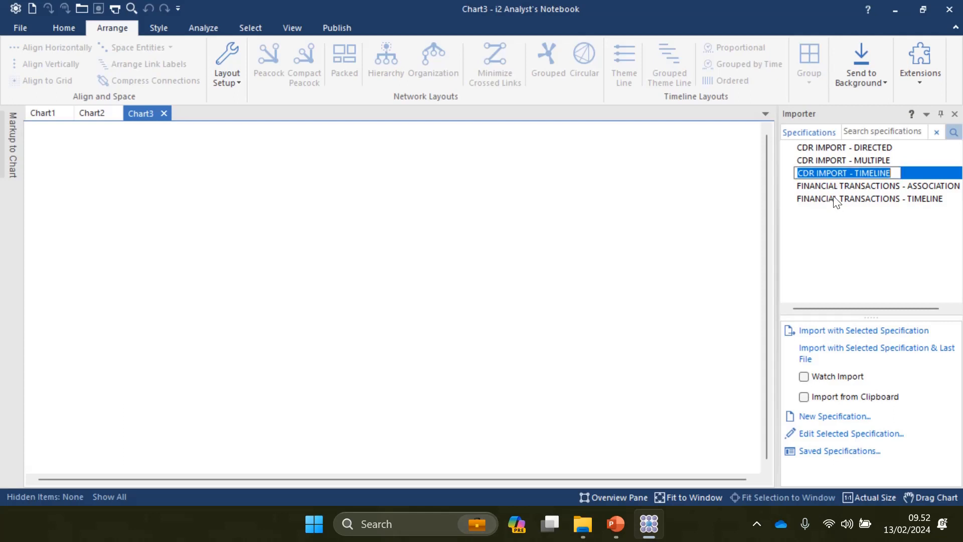
{"action": "left_click", "coordinate": [700, 282]}
{"action": "left_click", "coordinate": [819, 175]}
{"action": "left_click", "coordinate": [851, 300]}
Step: Import the first four call-record workbooks into Chart3 using CDR IMPORT - TIMELINE
{"action": "double_click", "coordinate": [822, 173]}
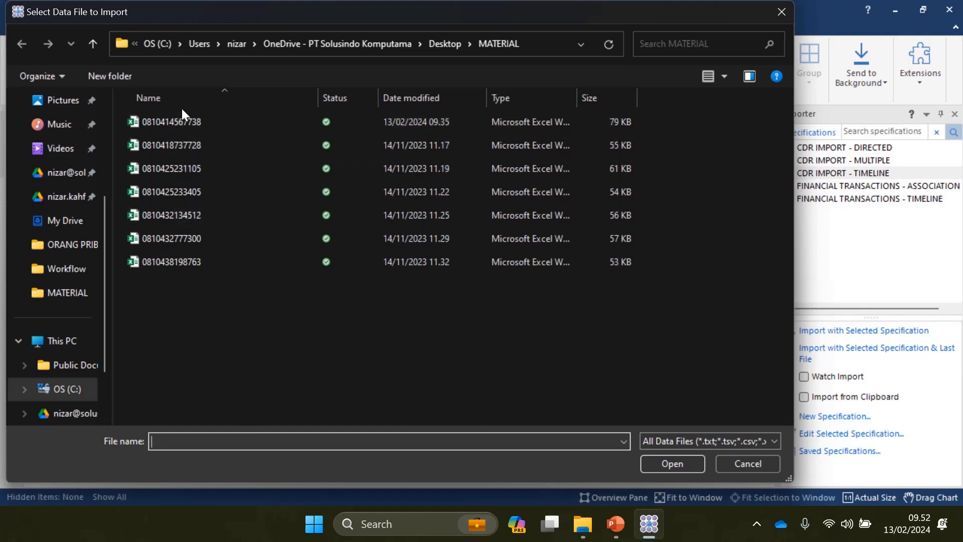
{"action": "double_click", "coordinate": [182, 122]}
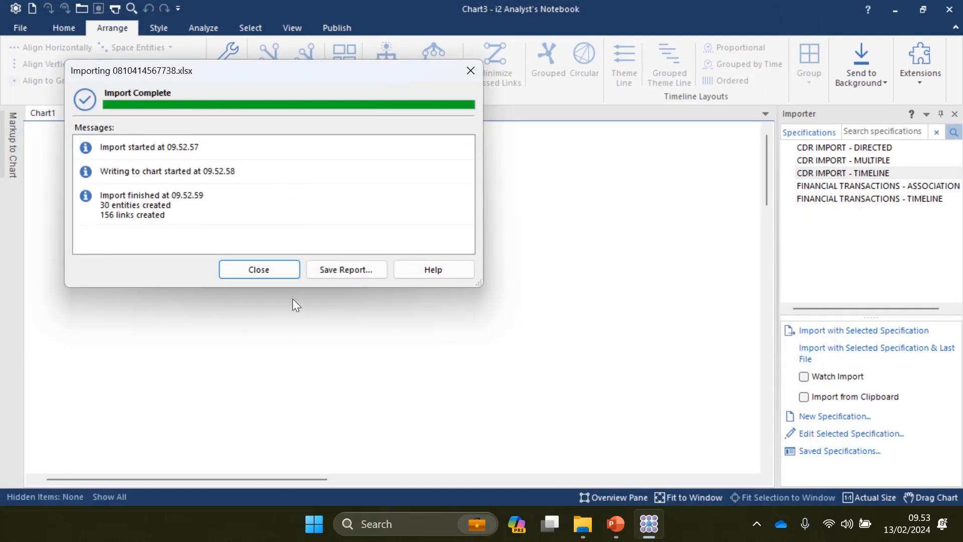
{"action": "left_click", "coordinate": [243, 268]}
{"action": "double_click", "coordinate": [853, 173]}
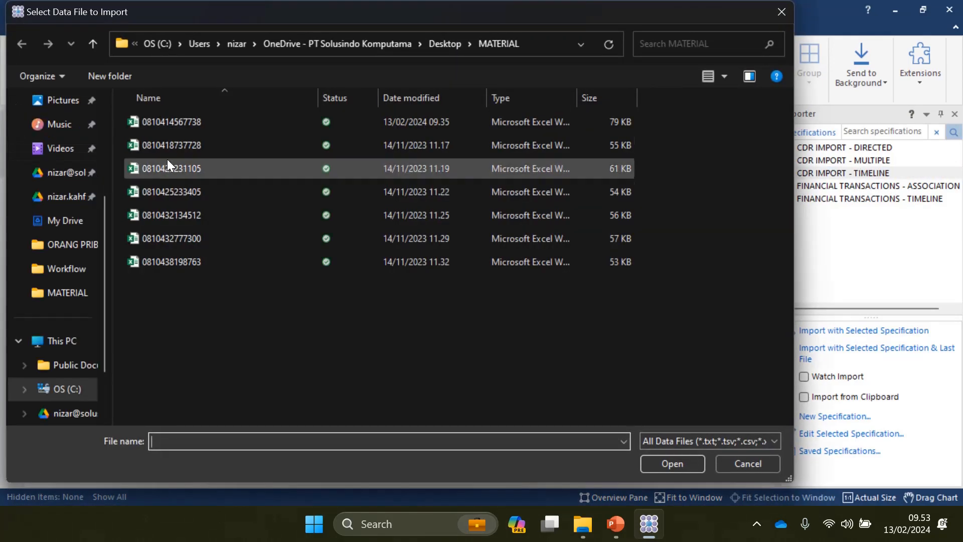
{"action": "left_click", "coordinate": [167, 145]}
{"action": "double_click", "coordinate": [167, 146]}
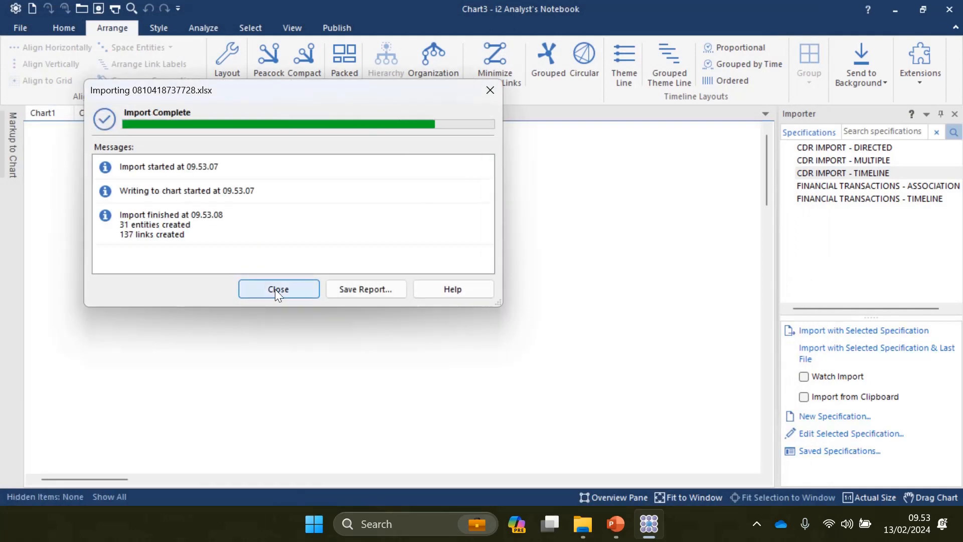
{"action": "left_click", "coordinate": [276, 291]}
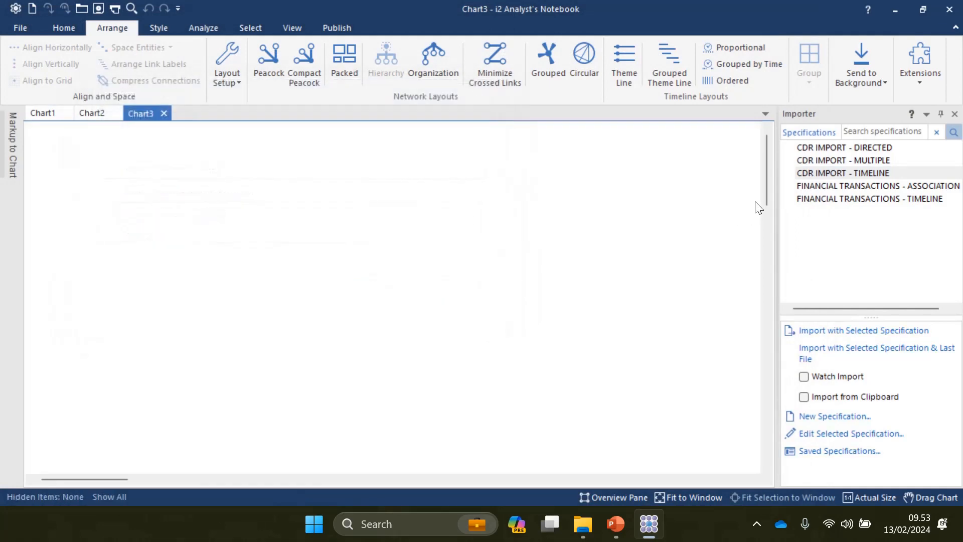
{"action": "double_click", "coordinate": [819, 173]}
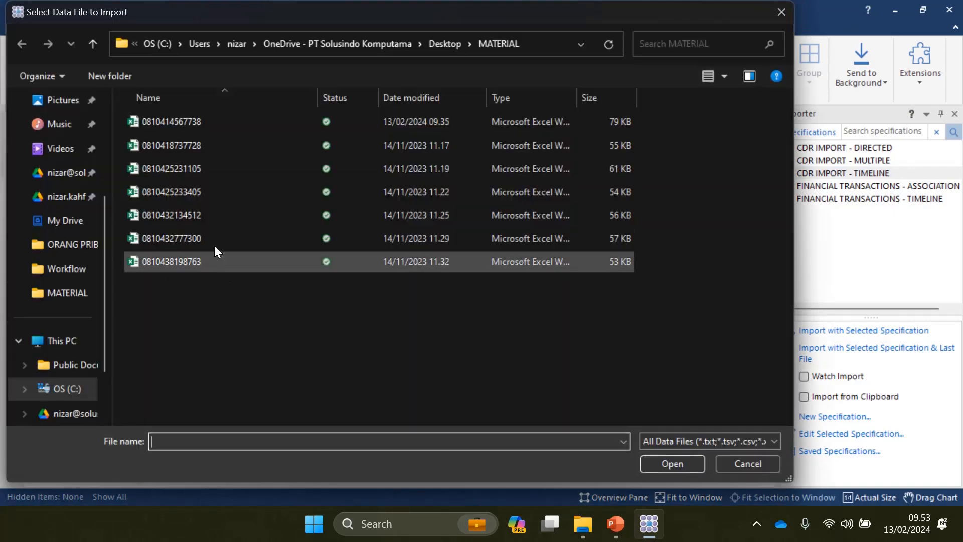
{"action": "double_click", "coordinate": [185, 172]}
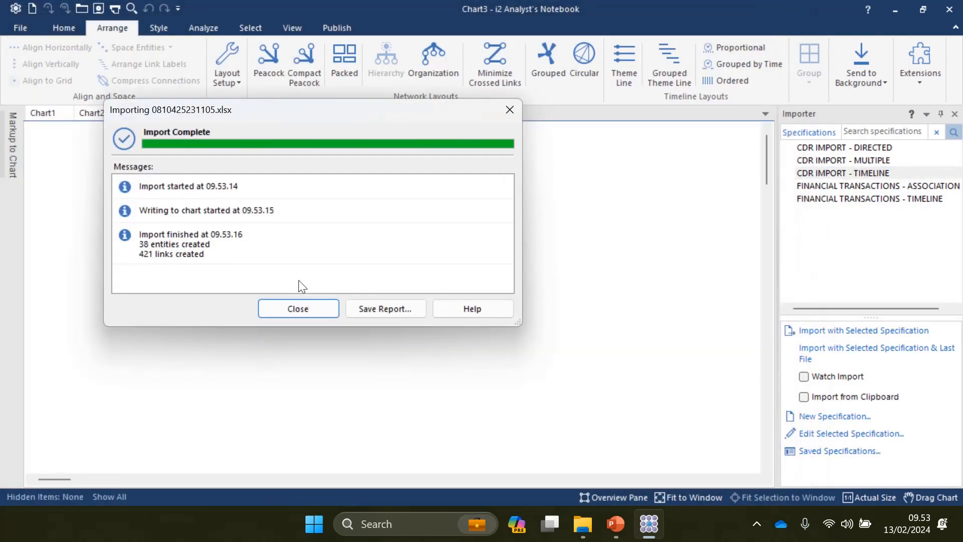
{"action": "left_click", "coordinate": [298, 307]}
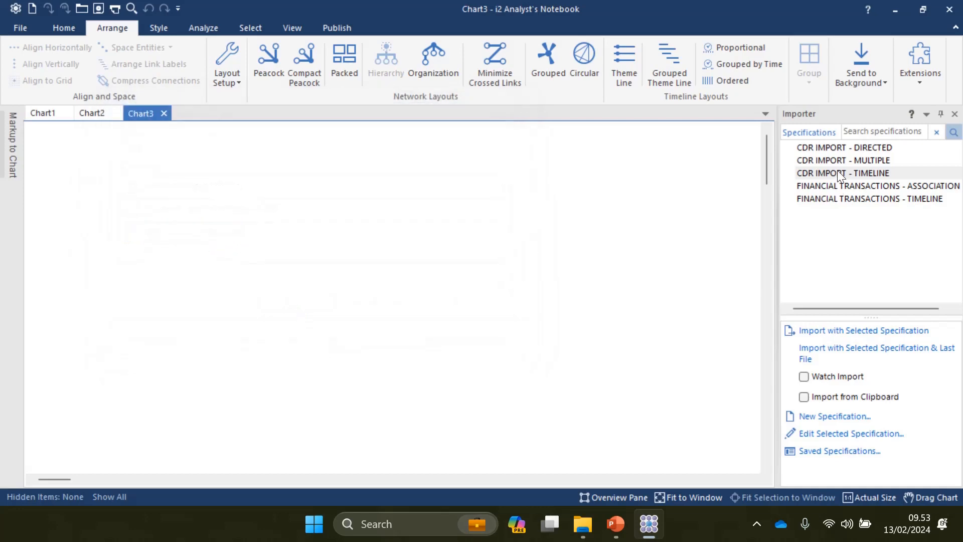
{"action": "double_click", "coordinate": [838, 172]}
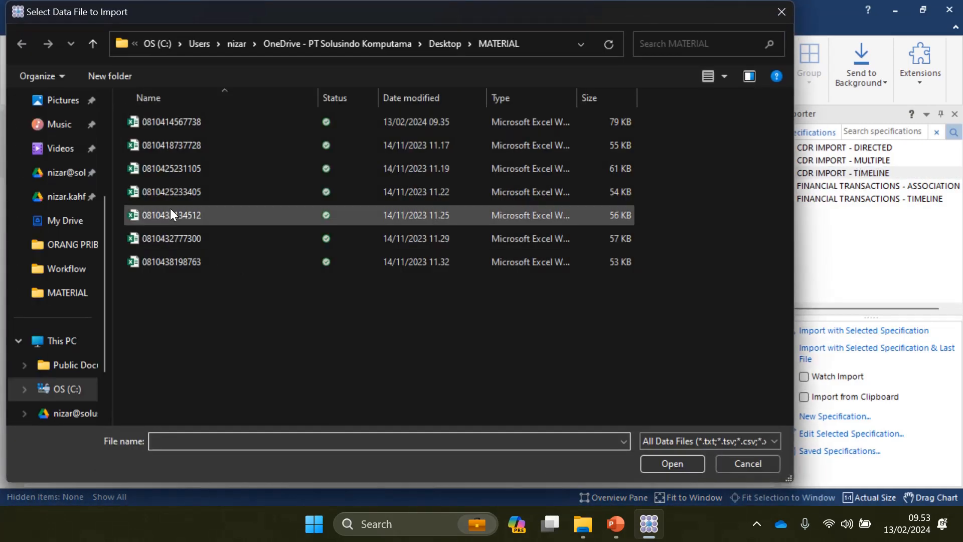
{"action": "double_click", "coordinate": [167, 191]}
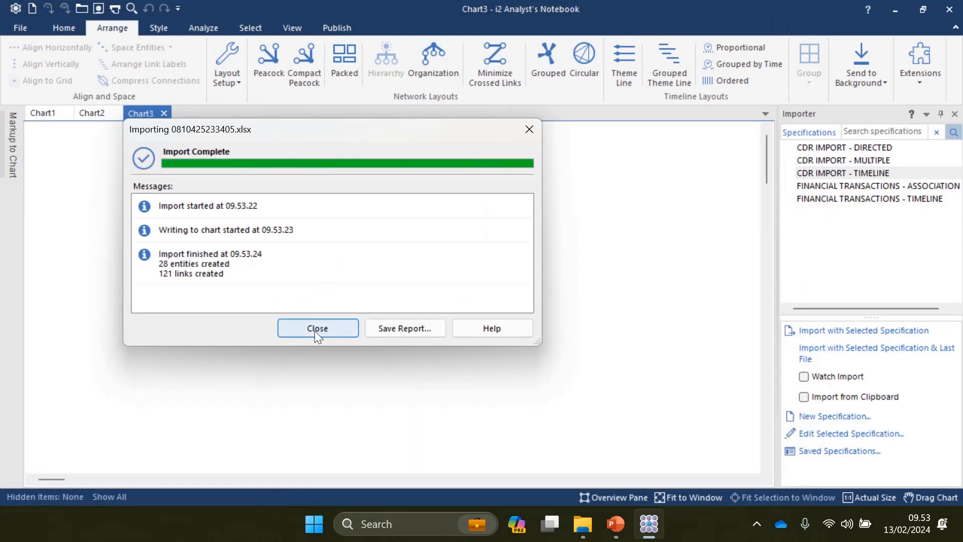
{"action": "left_click", "coordinate": [314, 329]}
{"action": "double_click", "coordinate": [799, 171]}
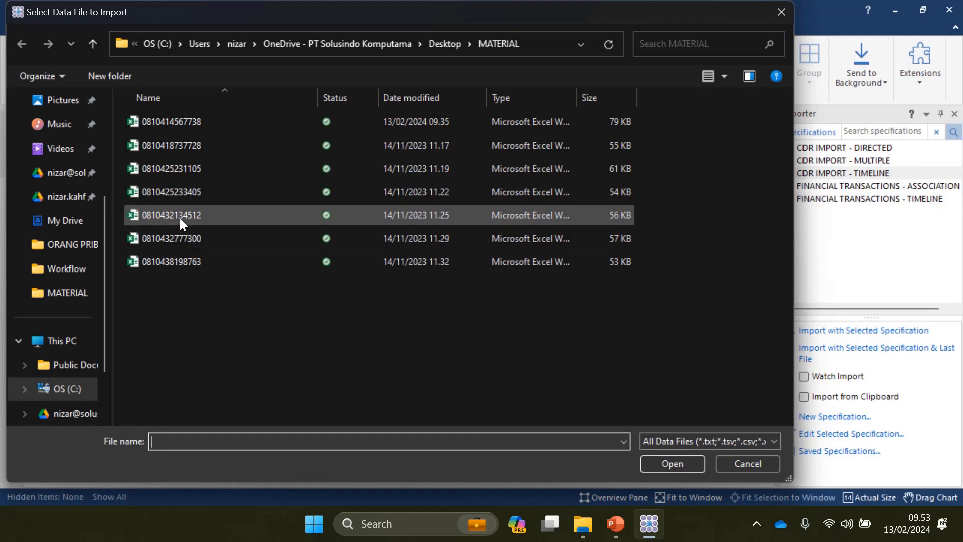
{"action": "double_click", "coordinate": [180, 219]}
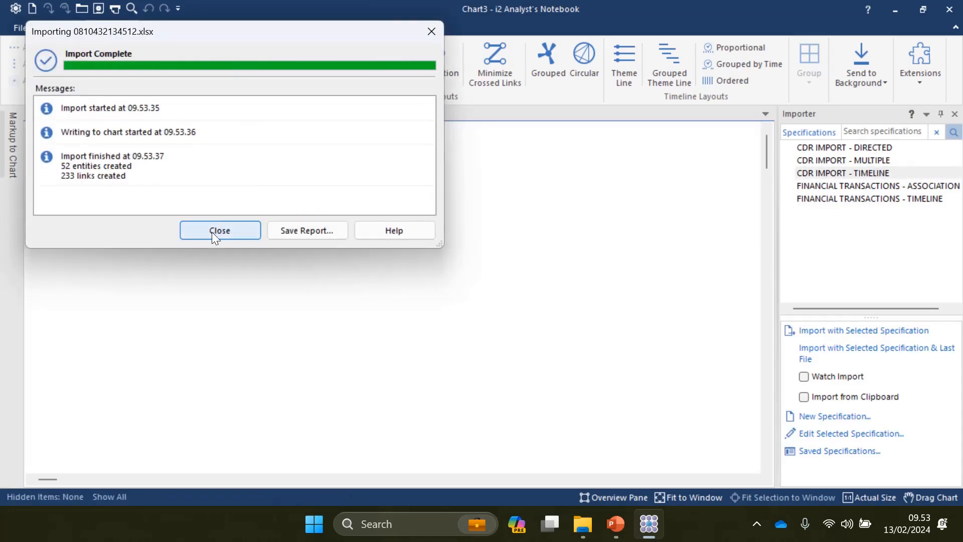
{"action": "left_click", "coordinate": [215, 235]}
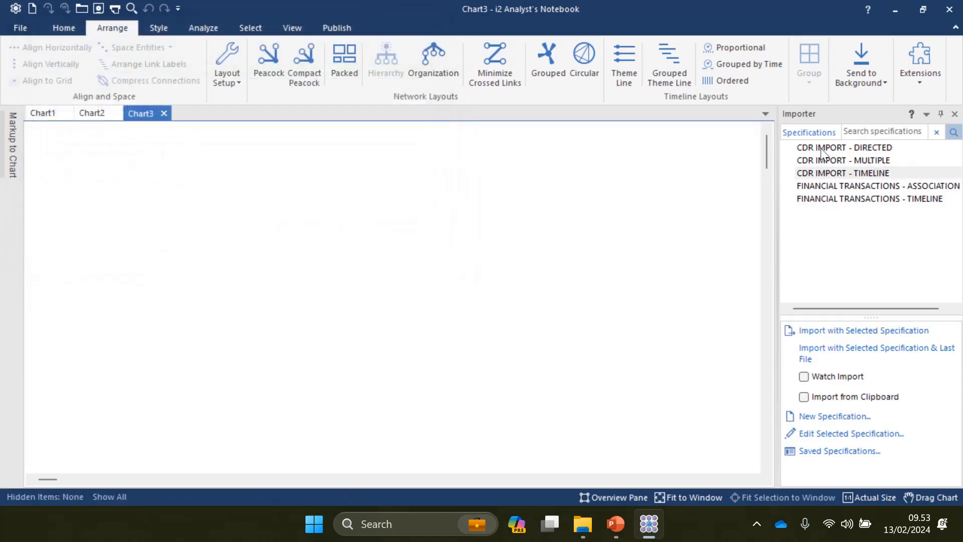
{"action": "double_click", "coordinate": [843, 175]}
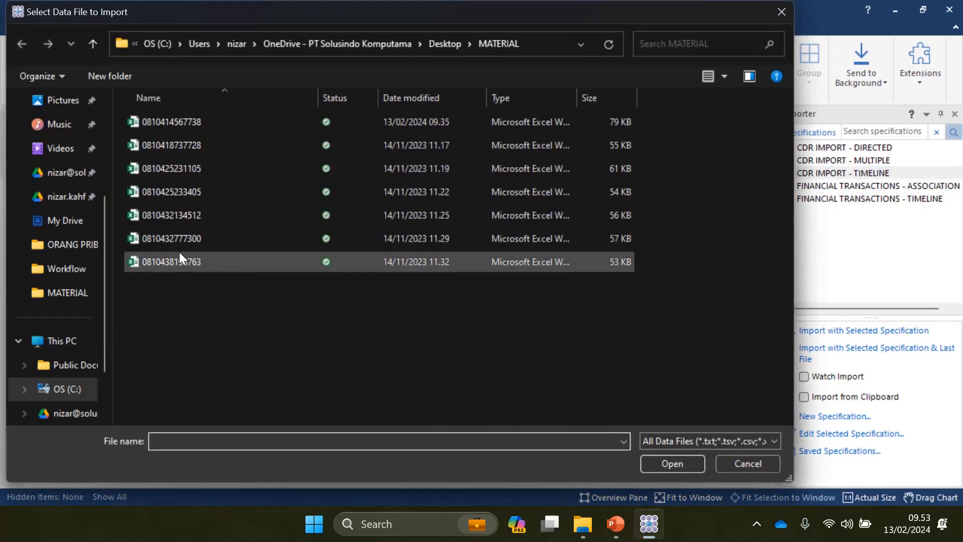
{"action": "left_click", "coordinate": [176, 243]}
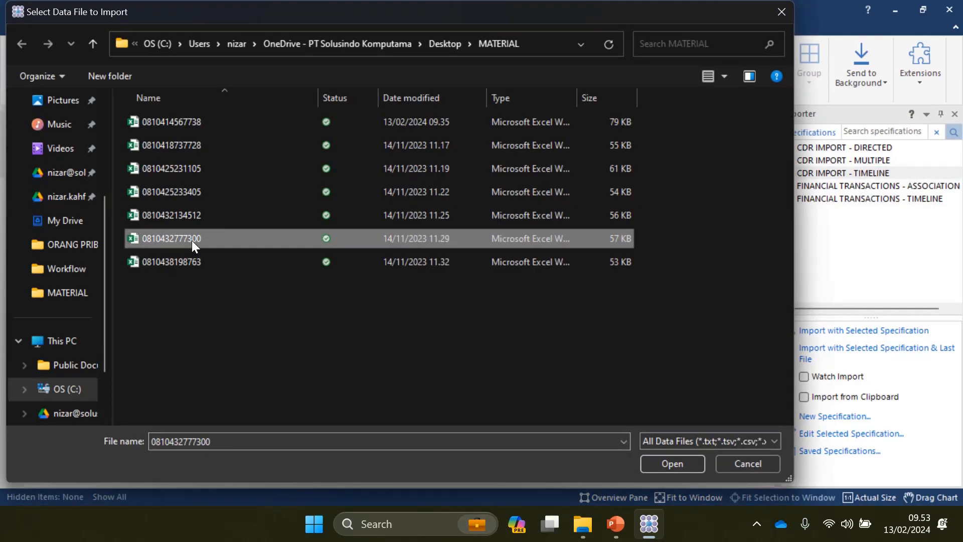
{"action": "double_click", "coordinate": [196, 239]}
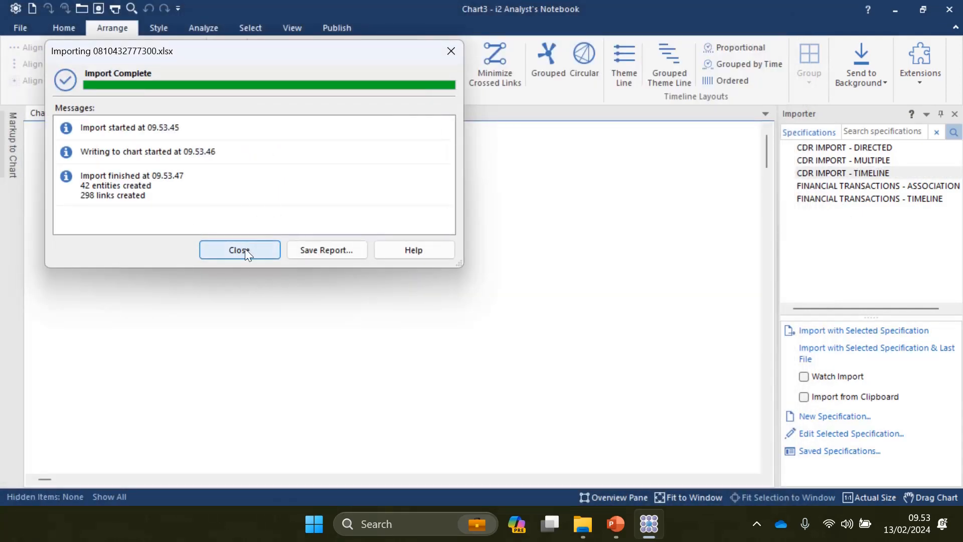
{"action": "left_click", "coordinate": [244, 248]}
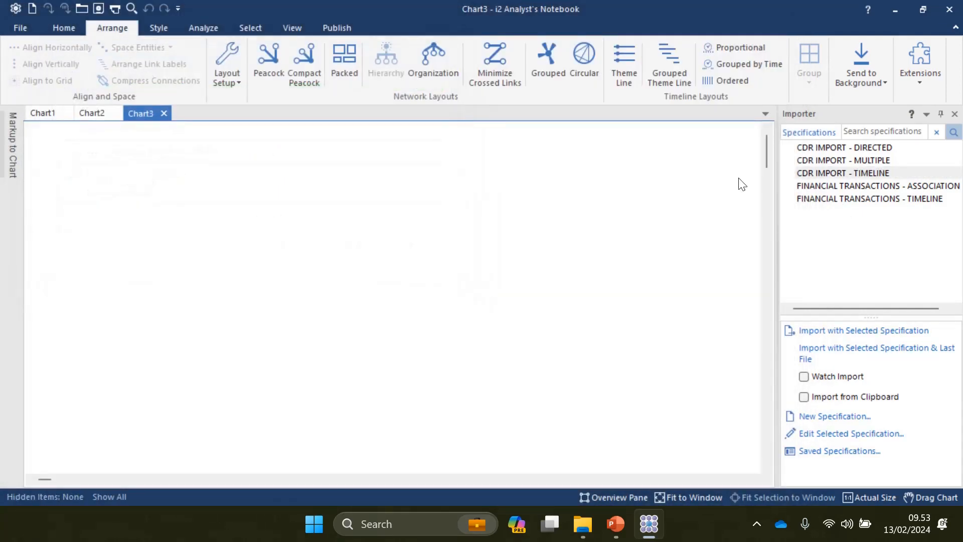
{"action": "double_click", "coordinate": [837, 172]}
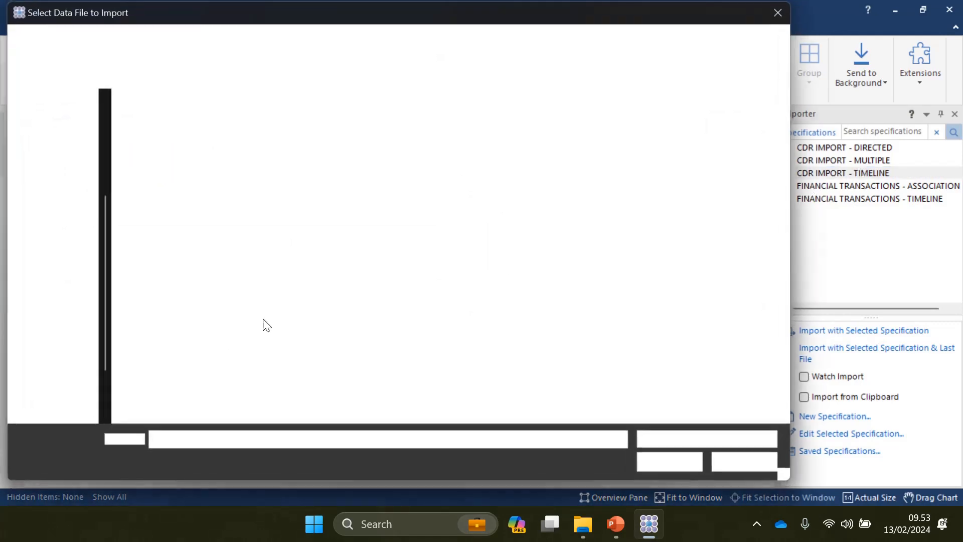
{"action": "double_click", "coordinate": [174, 263]}
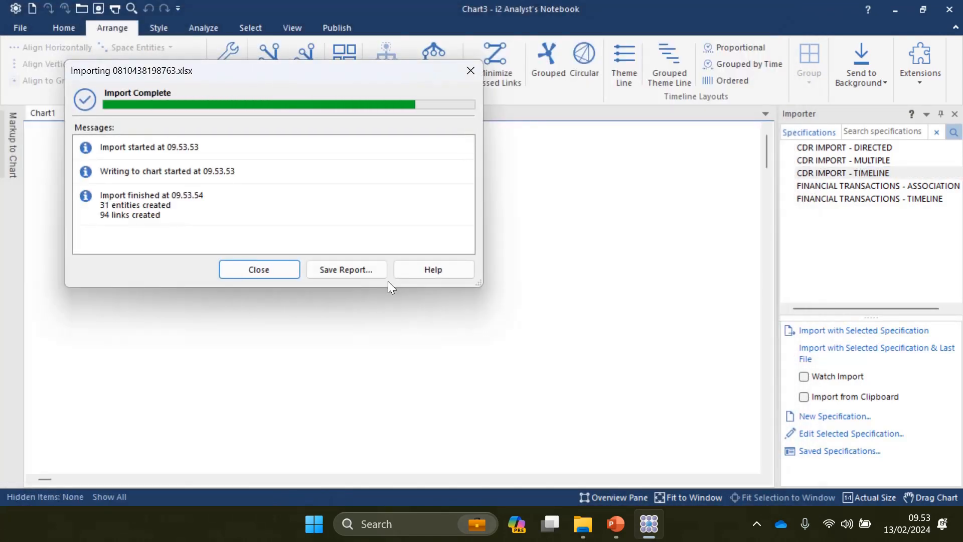
{"action": "left_click", "coordinate": [259, 269]}
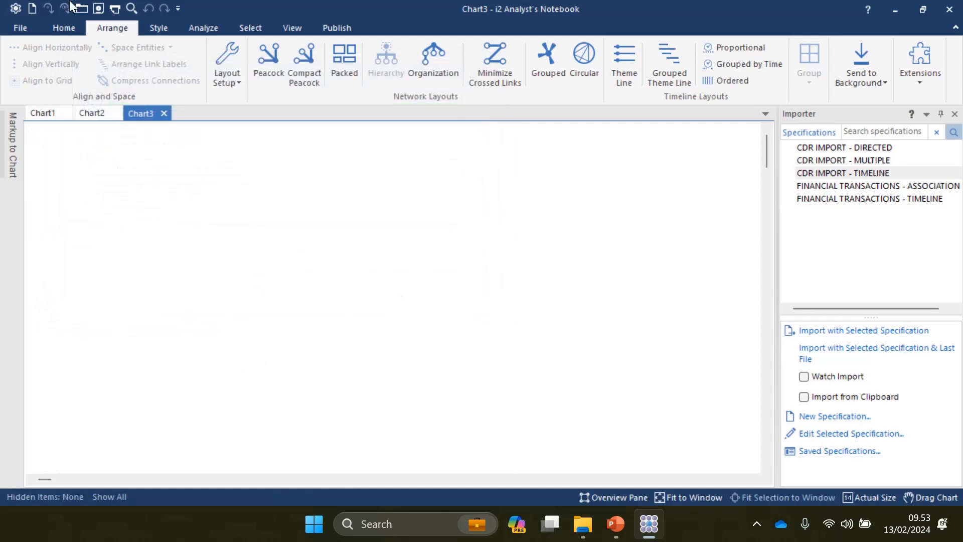
Step: Fit Chart3 to the window and lay it out as ordered theme lines
{"action": "left_click", "coordinate": [684, 499]}
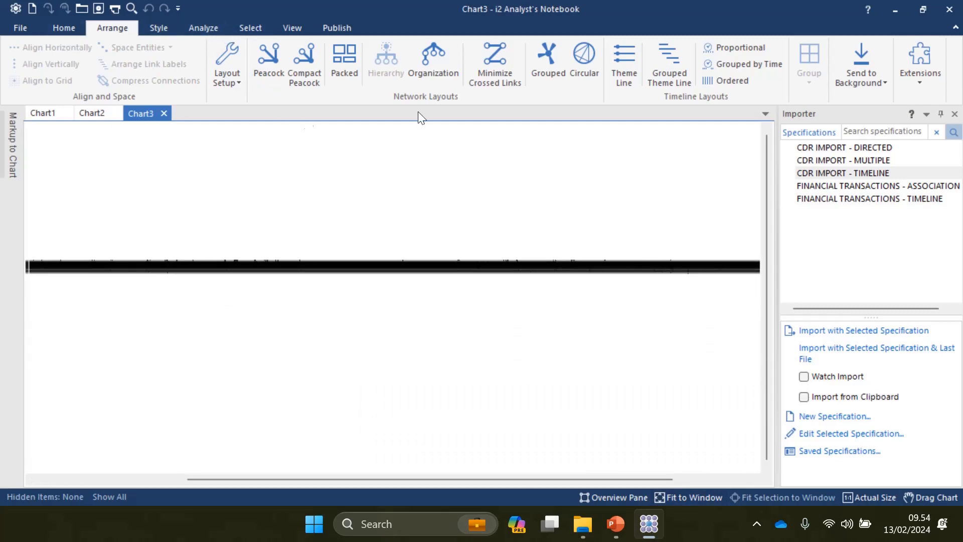
{"action": "left_click", "coordinate": [625, 77]}
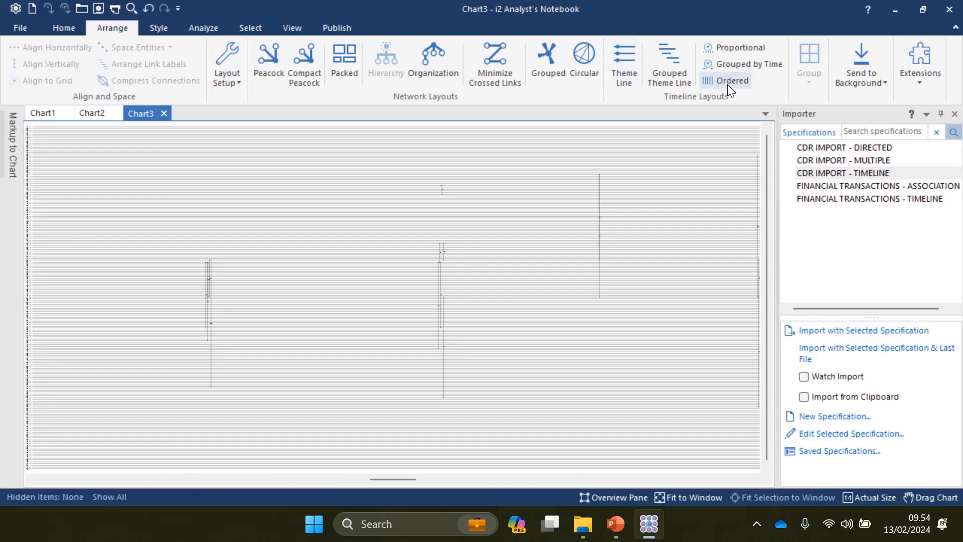
{"action": "left_click", "coordinate": [727, 81]}
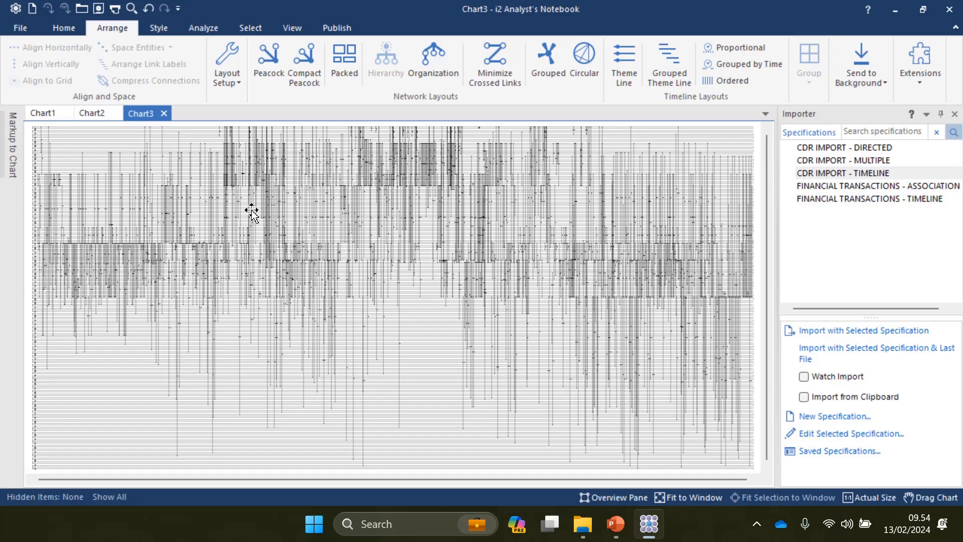
Step: Show the dated time bar and zoom into 4–6 January 2018 to read numbers and call durations
{"action": "left_click", "coordinate": [301, 26]}
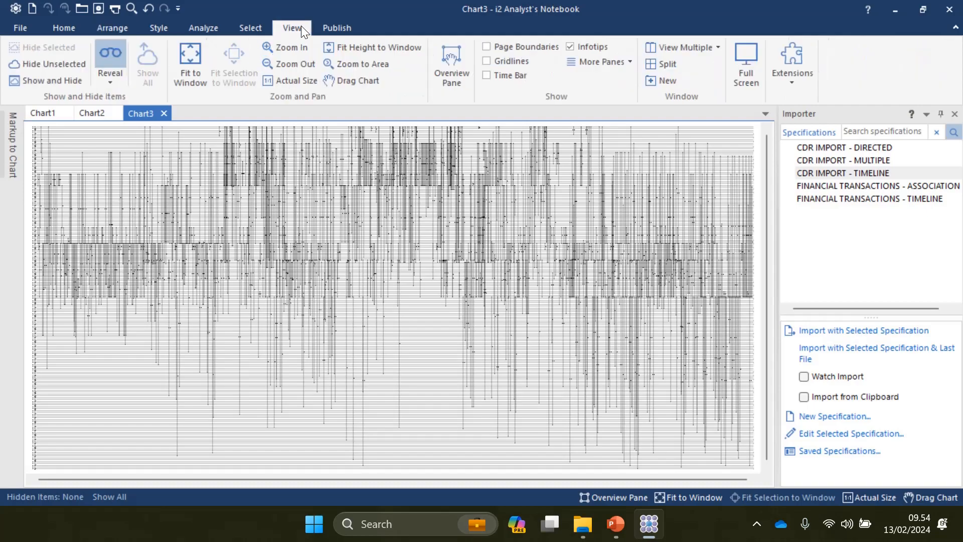
{"action": "left_click", "coordinate": [486, 75]}
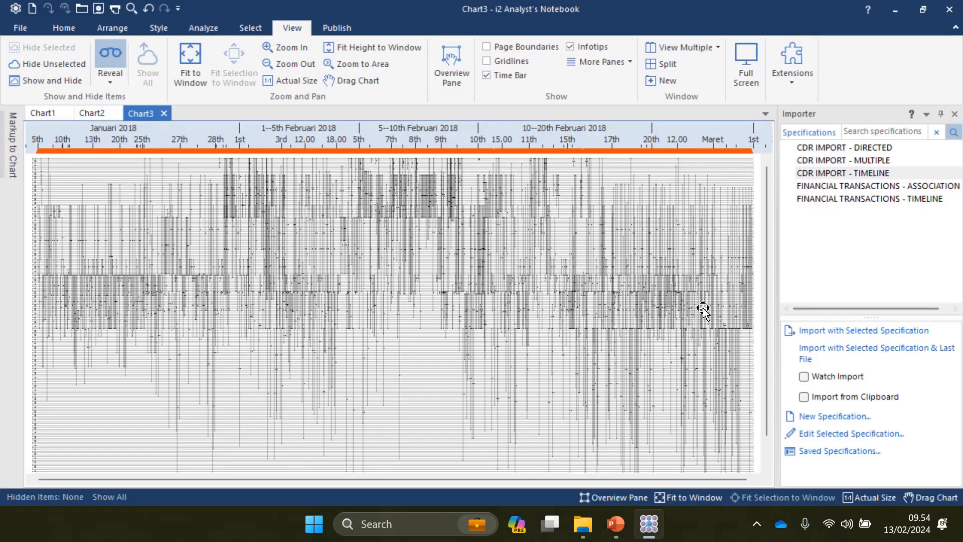
{"action": "scroll", "coordinate": [703, 308], "scroll_direction": "up", "scroll_amount": 5}
{"action": "left_click_drag", "start_coordinate": [766, 314], "coordinate": [772, 226]}
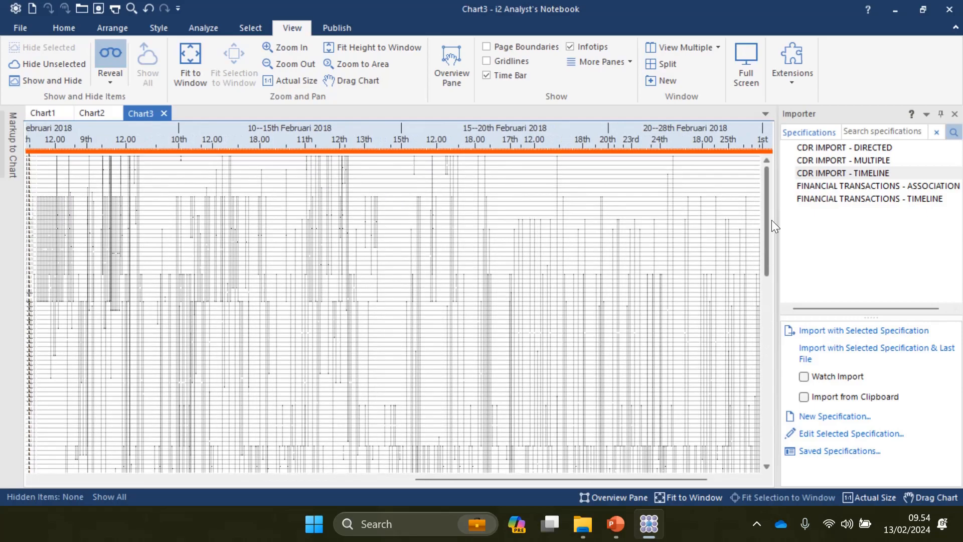
{"action": "left_click_drag", "start_coordinate": [624, 479], "coordinate": [193, 486]}
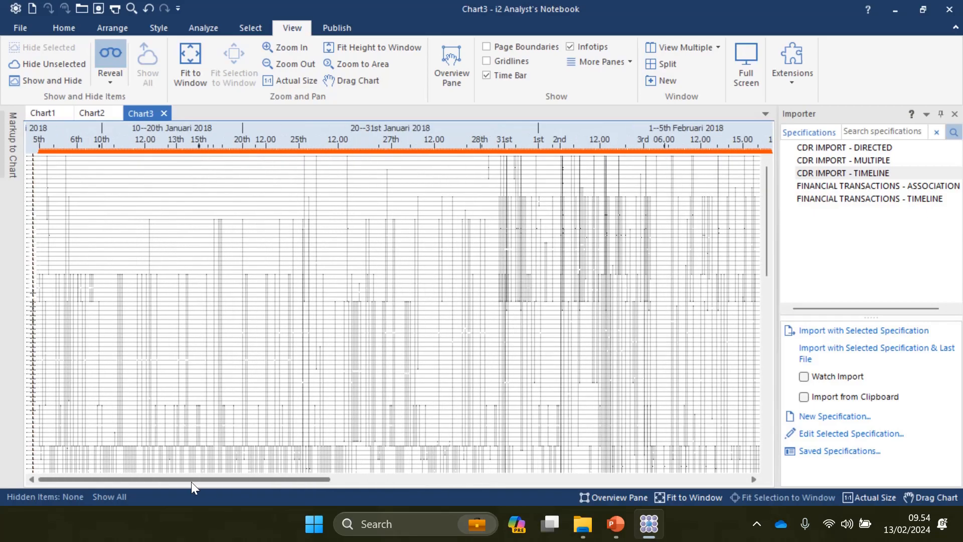
{"action": "scroll", "coordinate": [157, 339], "scroll_direction": "up", "scroll_amount": 8}
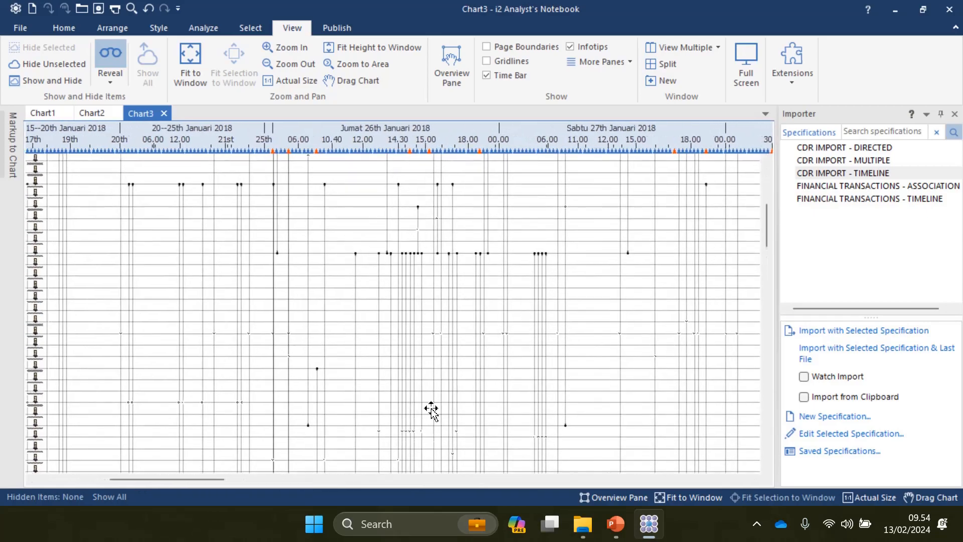
{"action": "left_click_drag", "start_coordinate": [196, 481], "coordinate": [73, 468]}
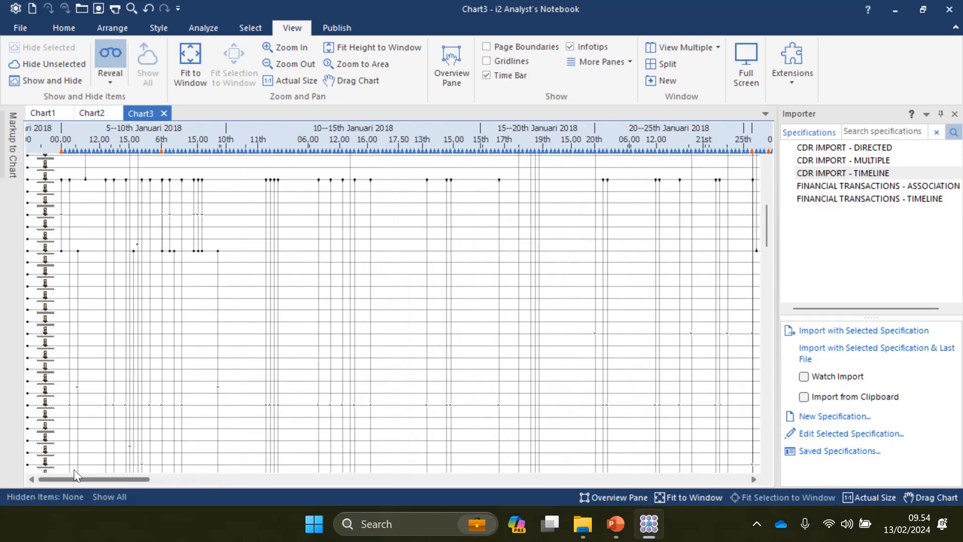
{"action": "scroll", "coordinate": [47, 318], "scroll_direction": "up", "scroll_amount": 10}
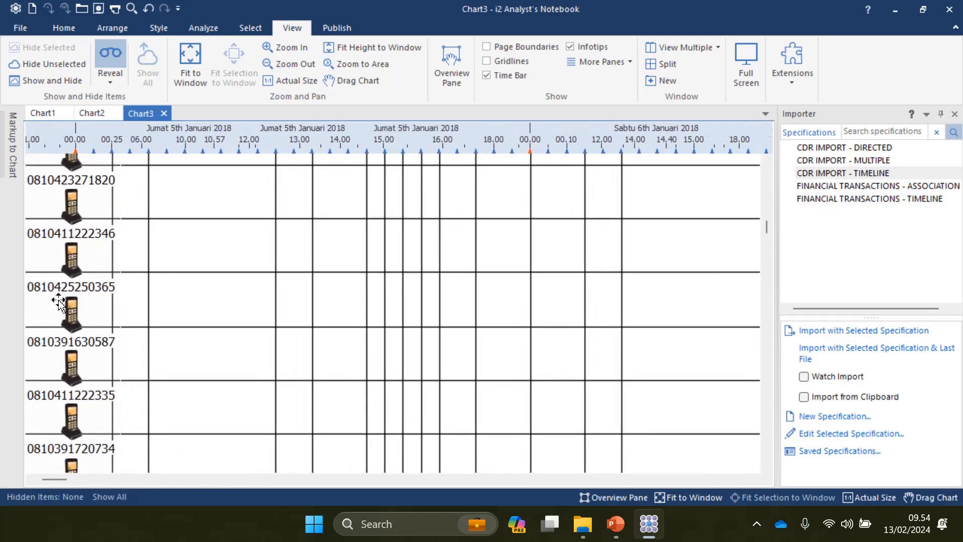
{"action": "scroll", "coordinate": [59, 301], "scroll_direction": "up", "scroll_amount": 1}
{"action": "left_click_drag", "start_coordinate": [766, 222], "coordinate": [825, 274]}
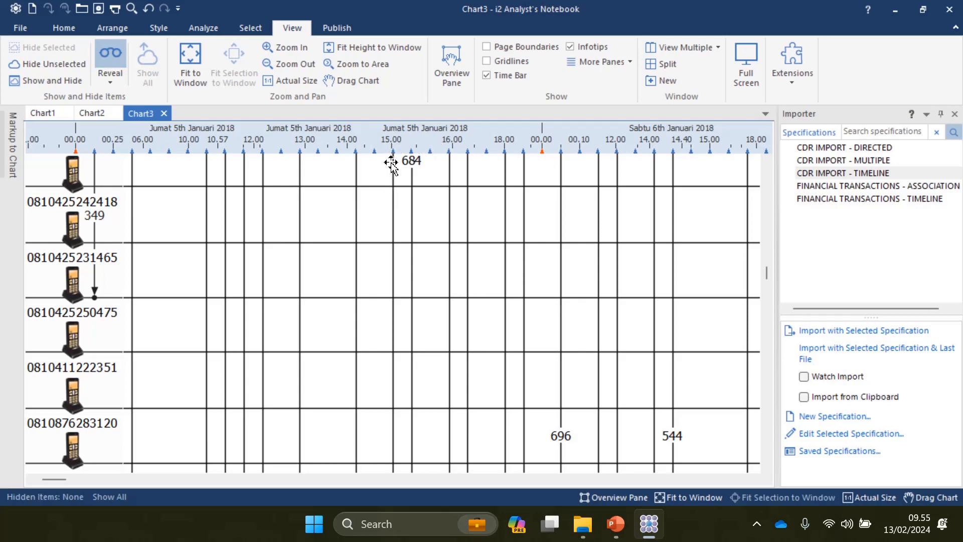
{"action": "scroll", "coordinate": [576, 364], "scroll_direction": "down", "scroll_amount": 3}
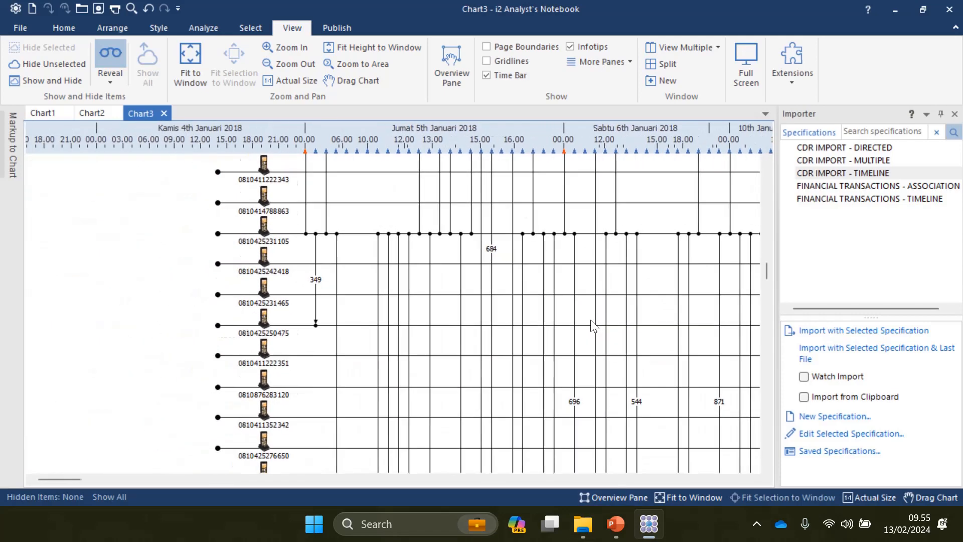
{"action": "scroll", "coordinate": [591, 320], "scroll_direction": "down", "scroll_amount": 3}
{"action": "scroll", "coordinate": [589, 299], "scroll_direction": "up", "scroll_amount": 3}
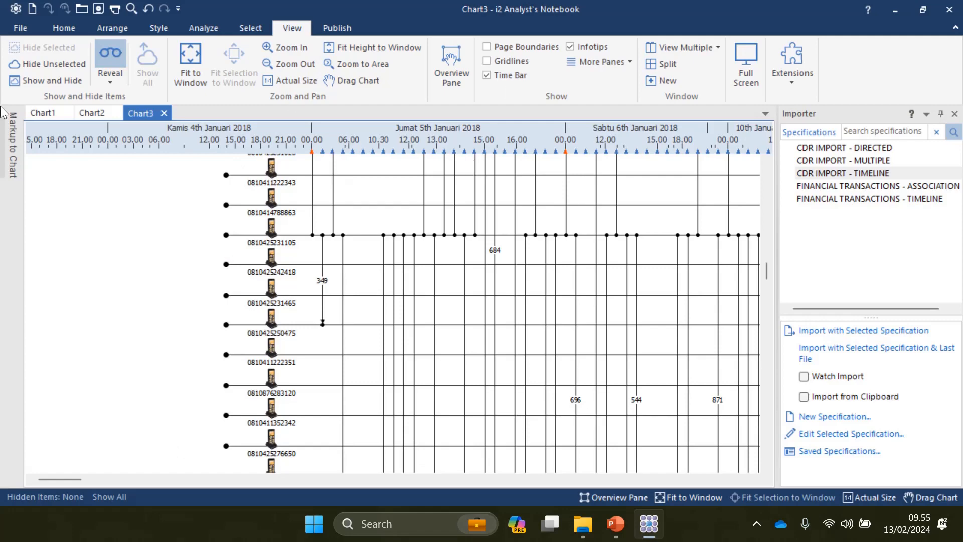
Step: Fit the whole January–March 2018 timeline to the window and close the Importer pane
{"action": "left_click", "coordinate": [689, 498]}
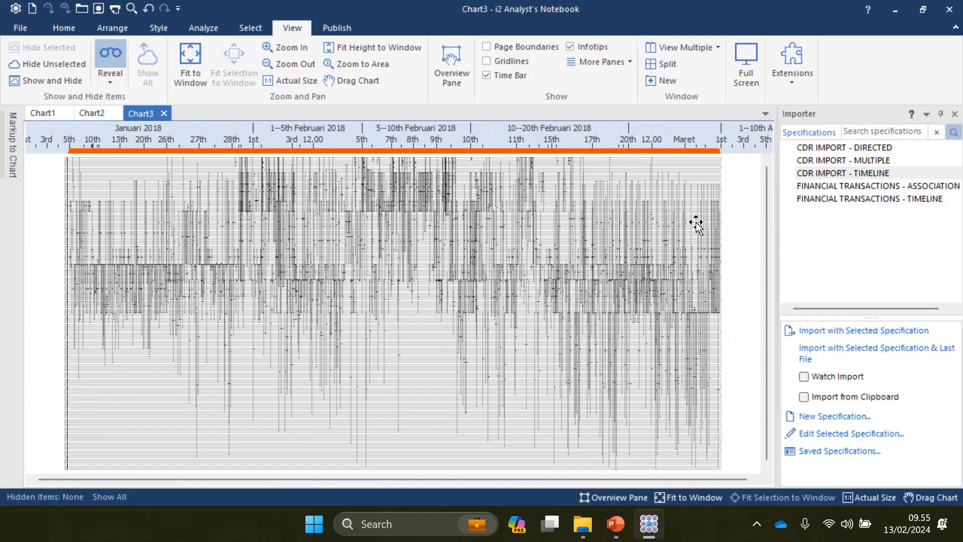
{"action": "left_click", "coordinate": [927, 114]}
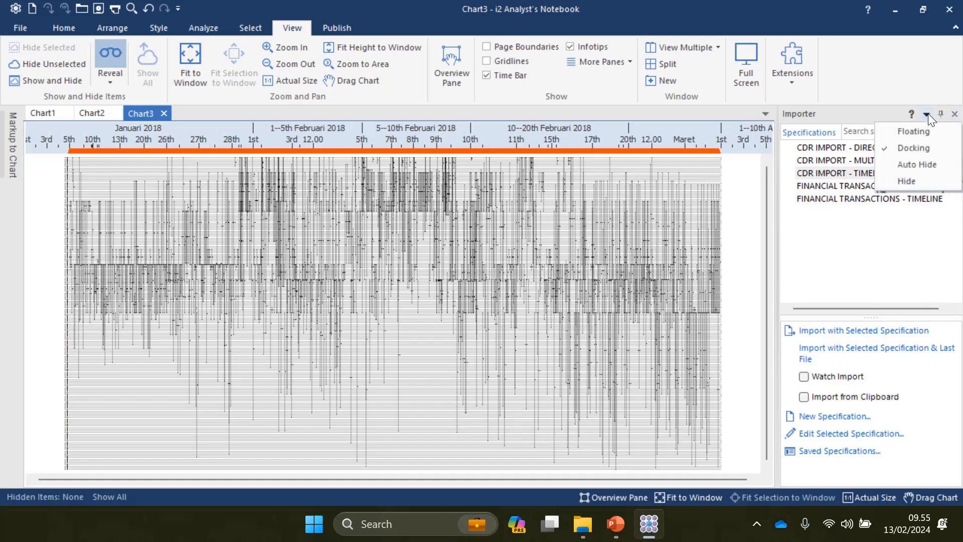
{"action": "left_click", "coordinate": [924, 181]}
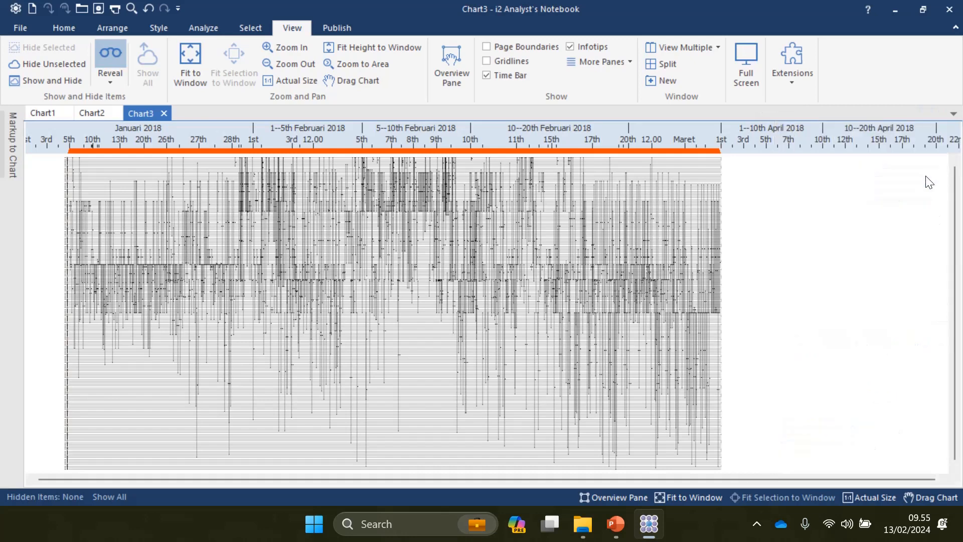
{"action": "left_click", "coordinate": [206, 28]}
{"action": "left_click", "coordinate": [491, 80]}
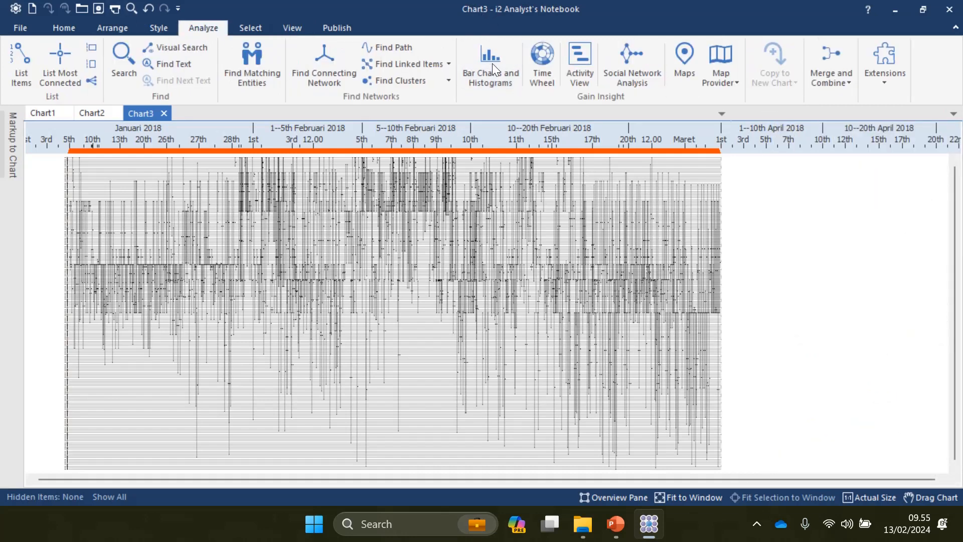
Step: Add a Date & Time bar chart counting Chart3's 1460 links per day
{"action": "left_click", "coordinate": [797, 136]}
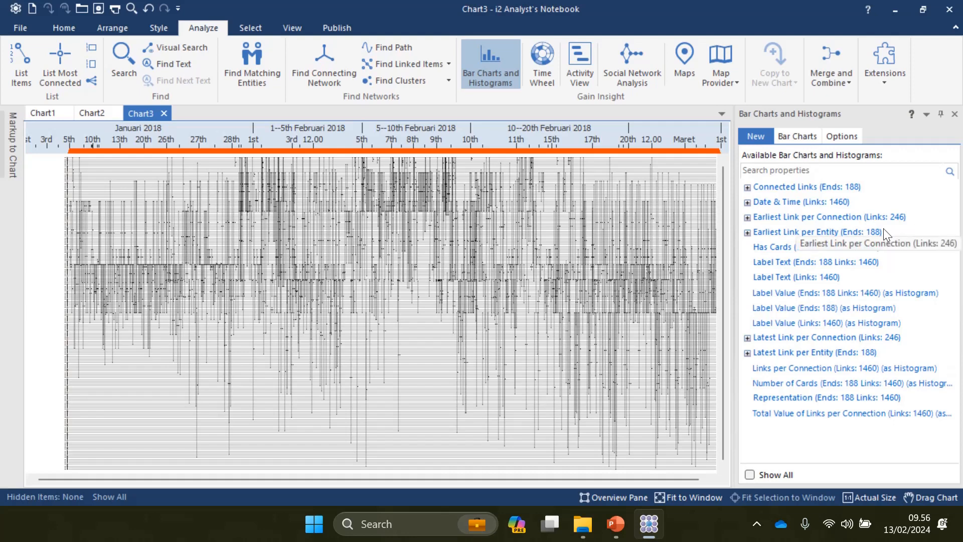
{"action": "left_click", "coordinate": [748, 202]}
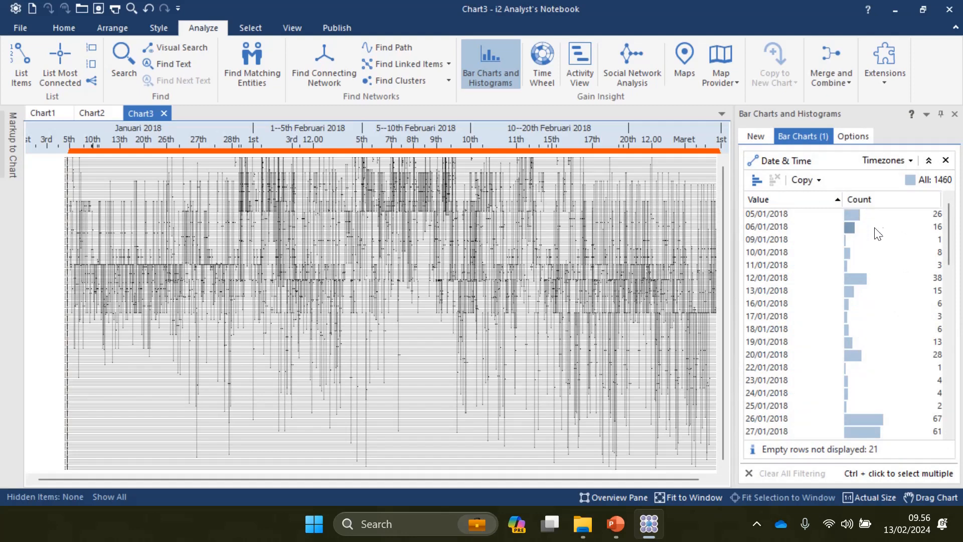
{"action": "scroll", "coordinate": [882, 240], "scroll_direction": "down", "scroll_amount": 4}
{"action": "scroll", "coordinate": [887, 248], "scroll_direction": "down", "scroll_amount": 3}
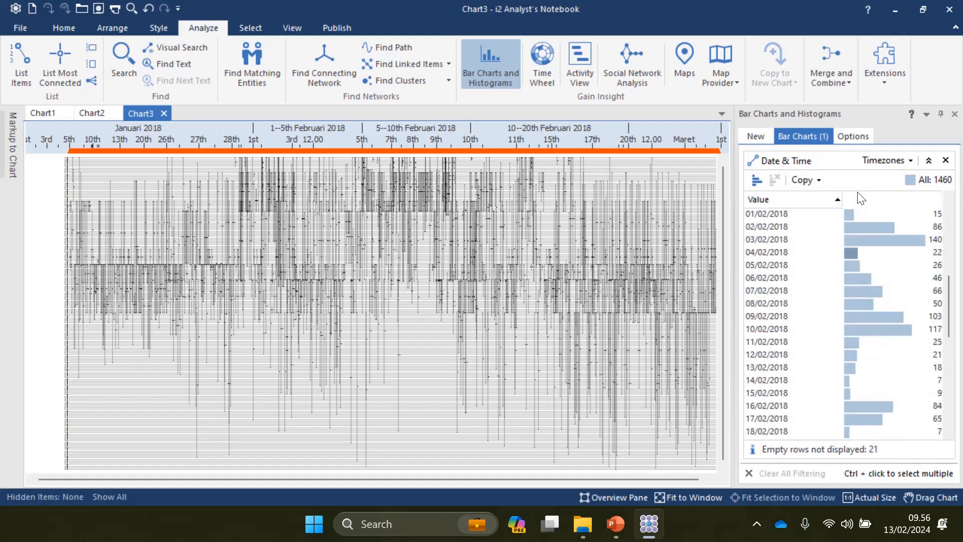
{"action": "scroll", "coordinate": [905, 250], "scroll_direction": "up", "scroll_amount": 7}
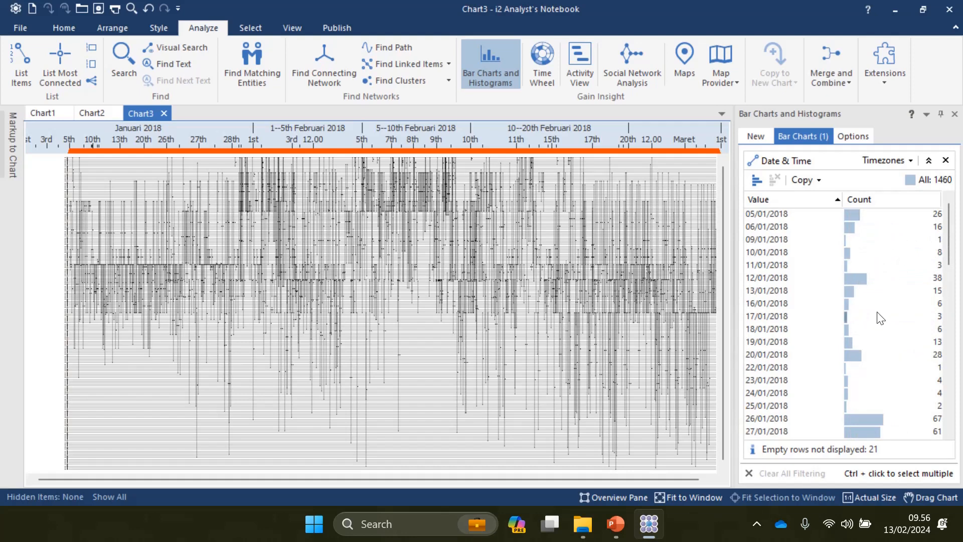
{"action": "scroll", "coordinate": [823, 331], "scroll_direction": "down", "scroll_amount": 3}
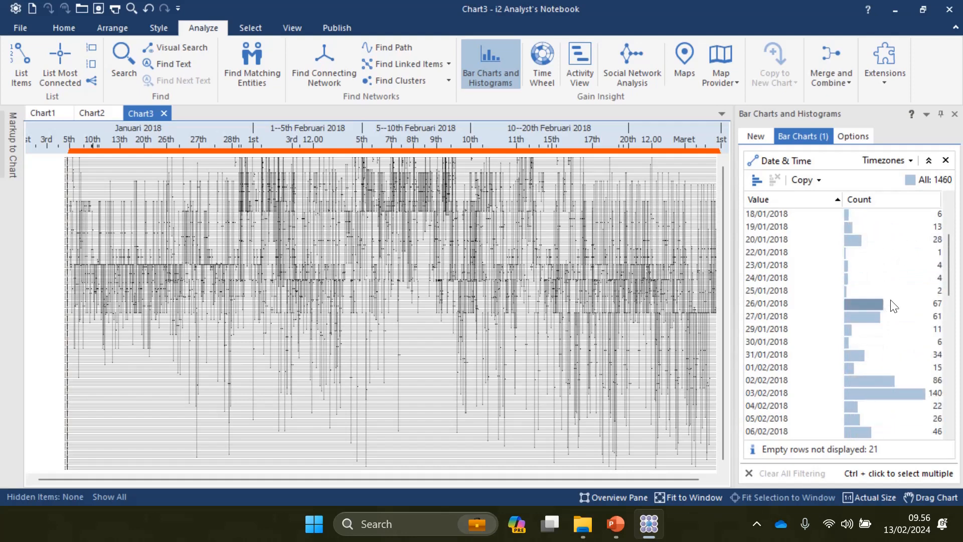
{"action": "scroll", "coordinate": [847, 356], "scroll_direction": "down", "scroll_amount": 1}
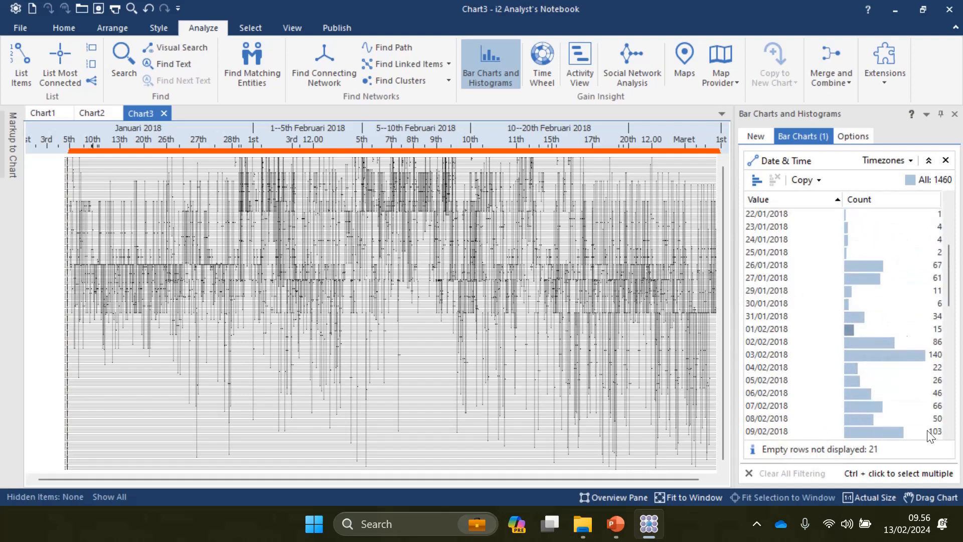
{"action": "scroll", "coordinate": [907, 370], "scroll_direction": "down", "scroll_amount": 1}
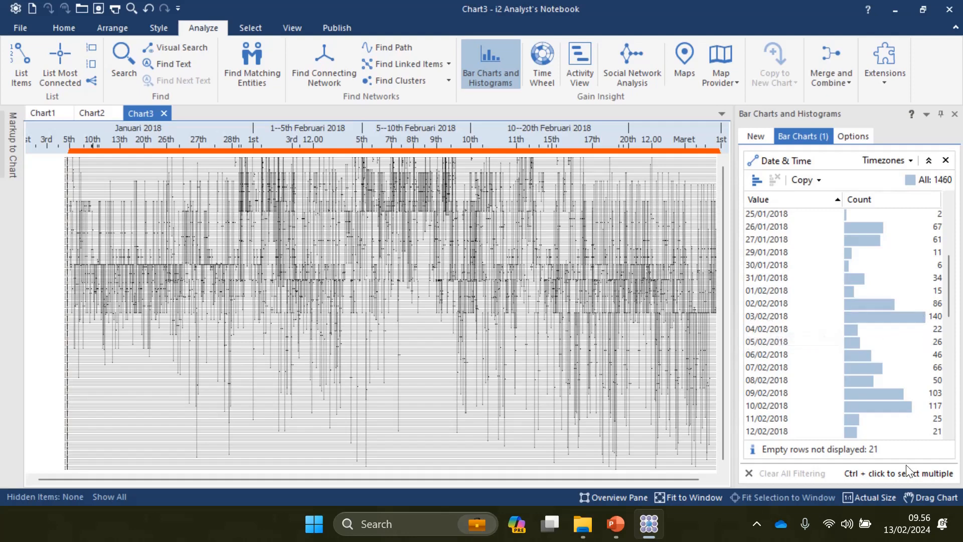
Step: Highlight the 140 links from 03/02/2018, then the 117 links from 10/02/2018
{"action": "left_click", "coordinate": [885, 312]}
{"action": "left_click", "coordinate": [885, 316]}
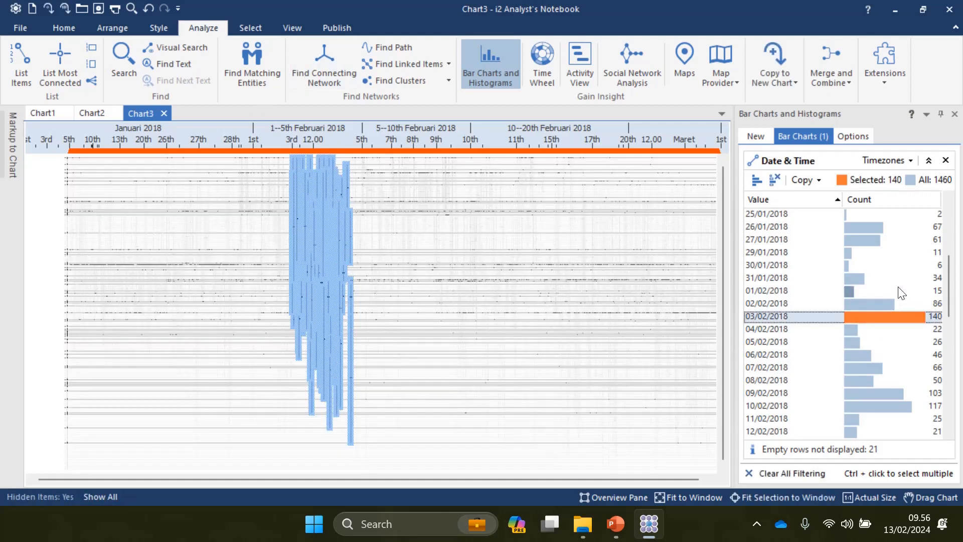
{"action": "scroll", "coordinate": [910, 258], "scroll_direction": "down", "scroll_amount": 2}
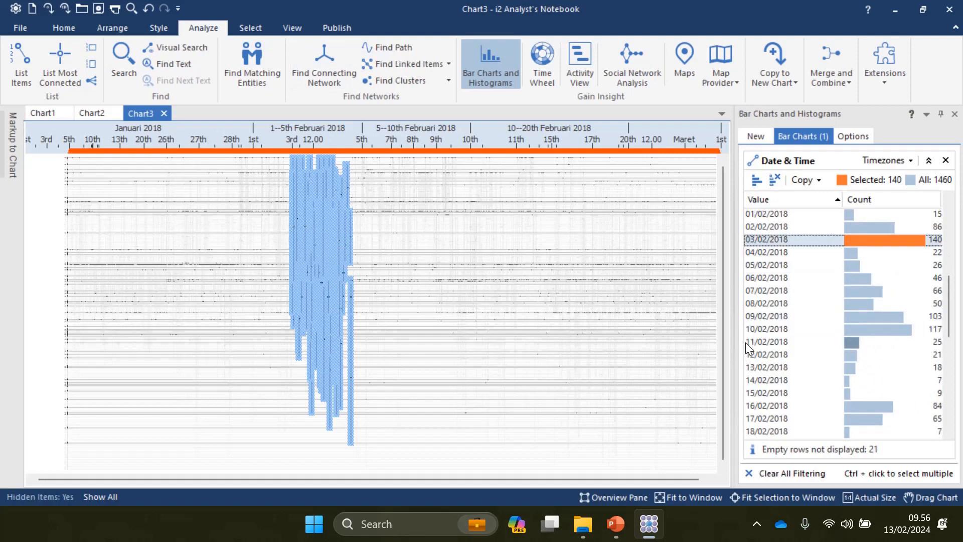
{"action": "mouse_move", "coordinate": [880, 329]}
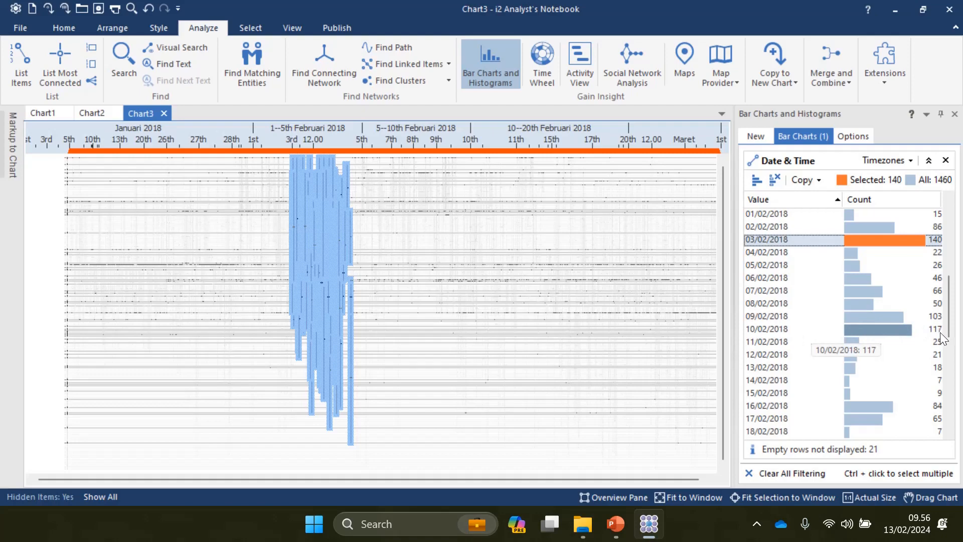
{"action": "left_click", "coordinate": [880, 328]}
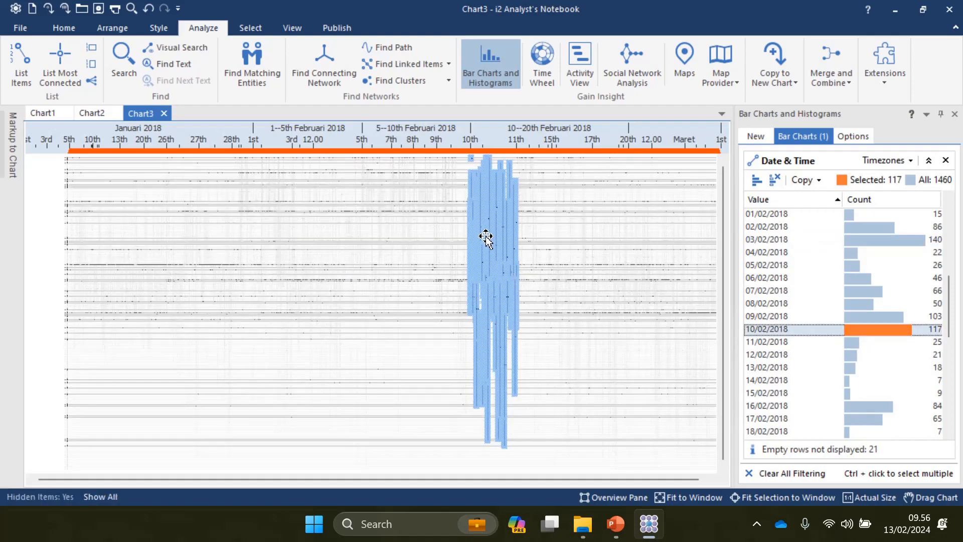
{"action": "scroll", "coordinate": [492, 241], "scroll_direction": "up", "scroll_amount": 4}
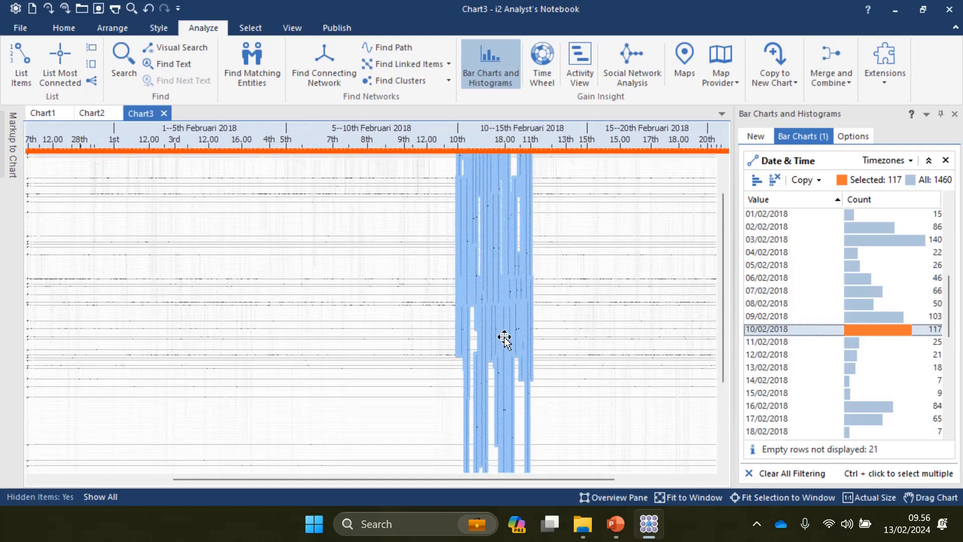
{"action": "scroll", "coordinate": [486, 281], "scroll_direction": "down", "scroll_amount": 5}
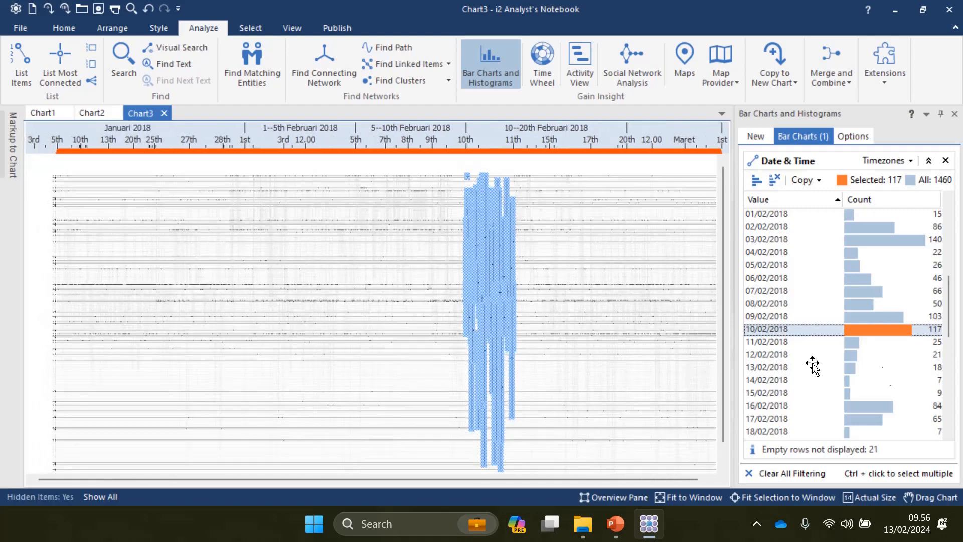
{"action": "left_click", "coordinate": [754, 134]}
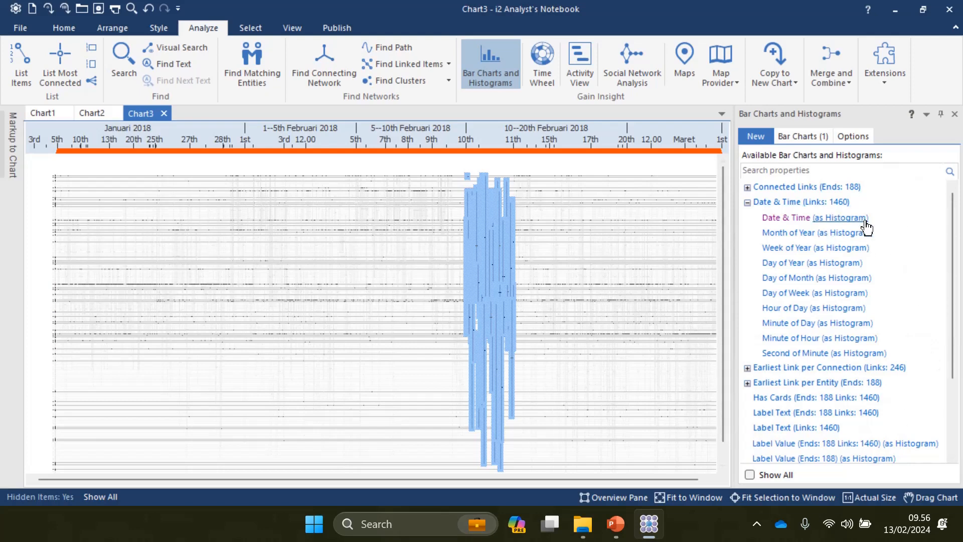
Step: Convert Date & Time to a histogram and add a Date & Time: Day of Week heat matrix
{"action": "left_click", "coordinate": [842, 220]}
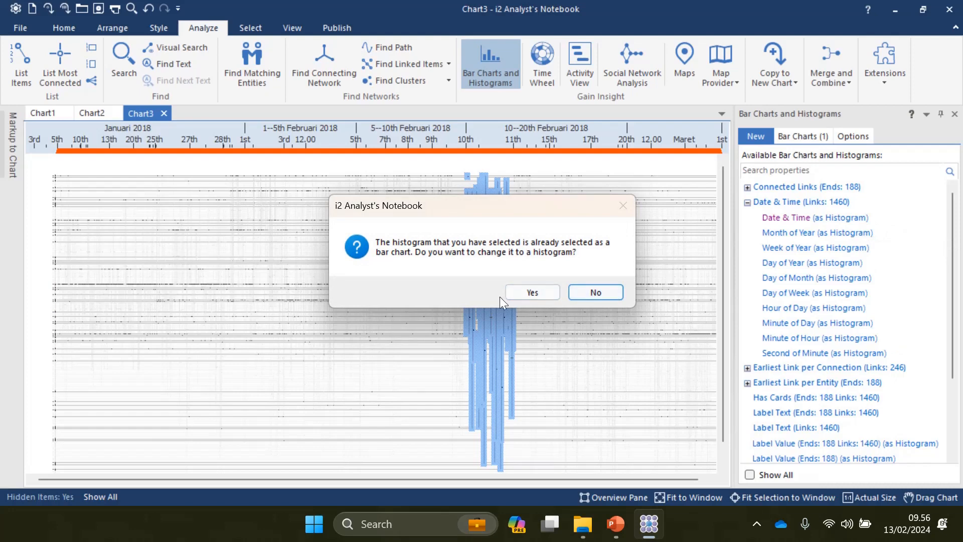
{"action": "left_click", "coordinate": [530, 293]}
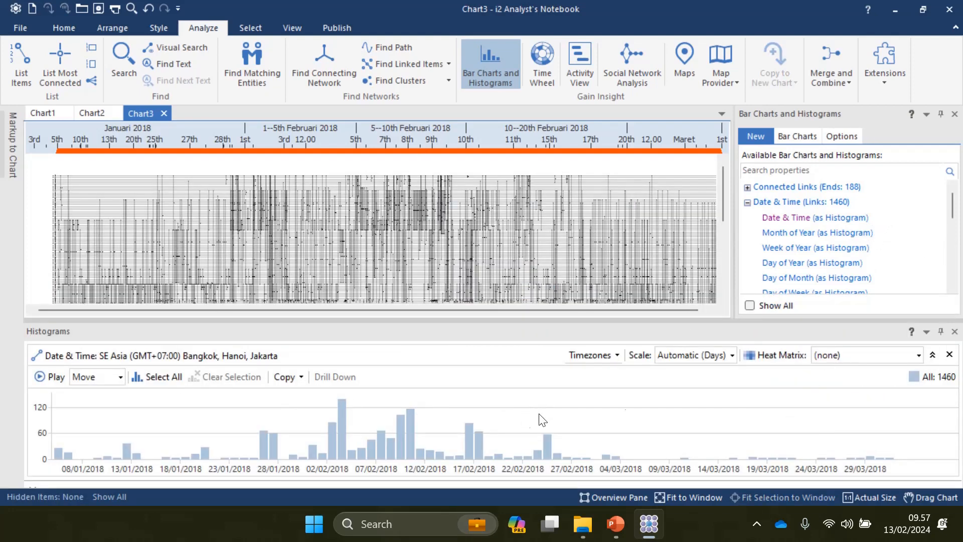
{"action": "left_click", "coordinate": [770, 359]}
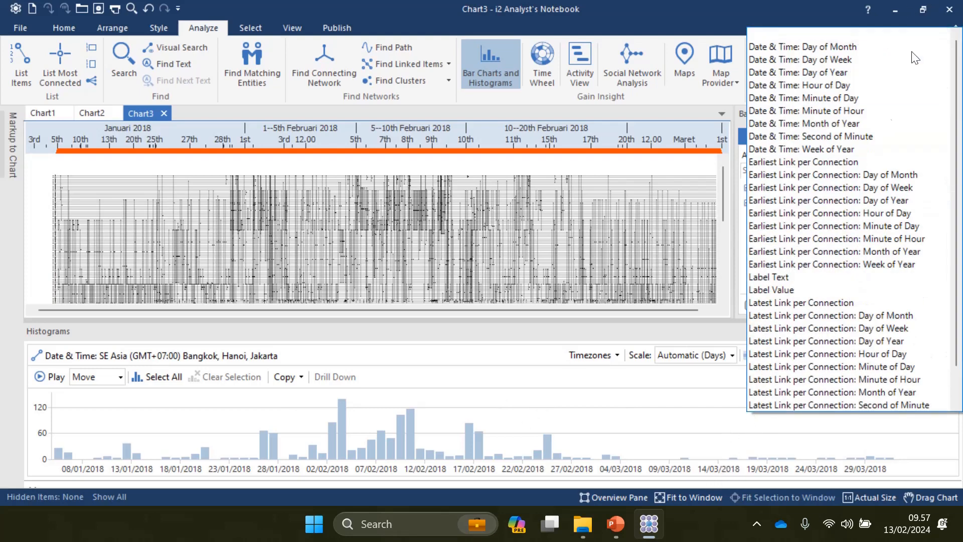
{"action": "left_click", "coordinate": [811, 61]}
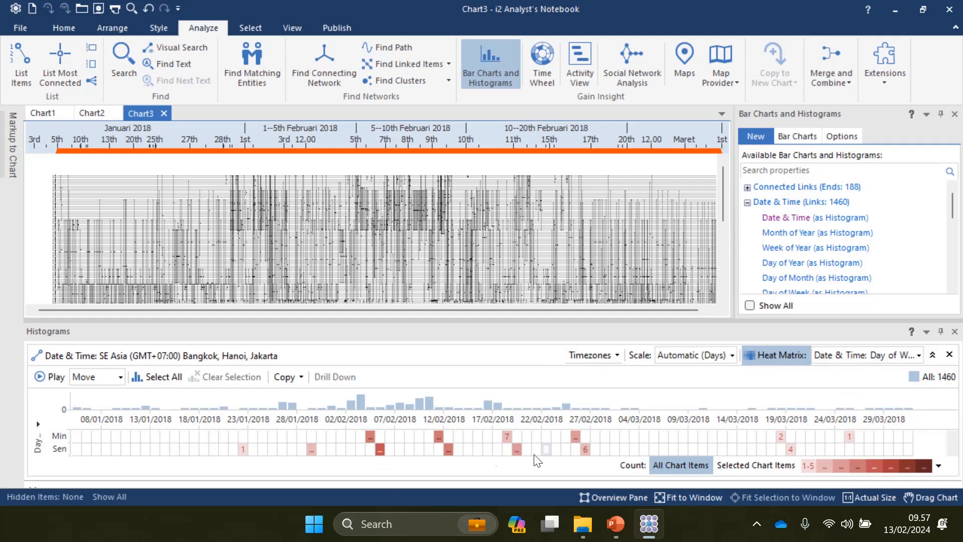
Step: Try the Monday 05/02/2018 heat matrix cell, then select that day's 26 links in the histogram
{"action": "mouse_move", "coordinate": [380, 447]}
{"action": "left_click", "coordinate": [380, 450]}
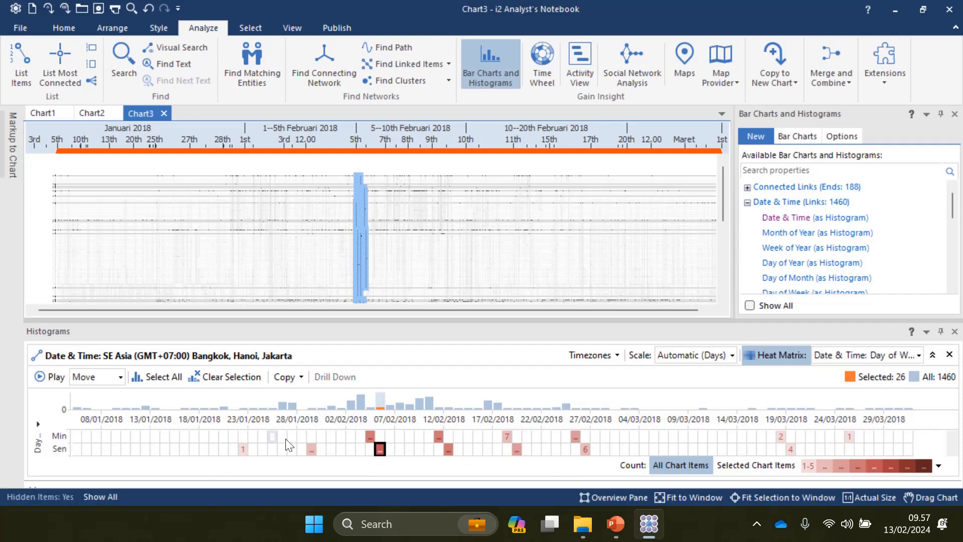
{"action": "left_click", "coordinate": [379, 450]}
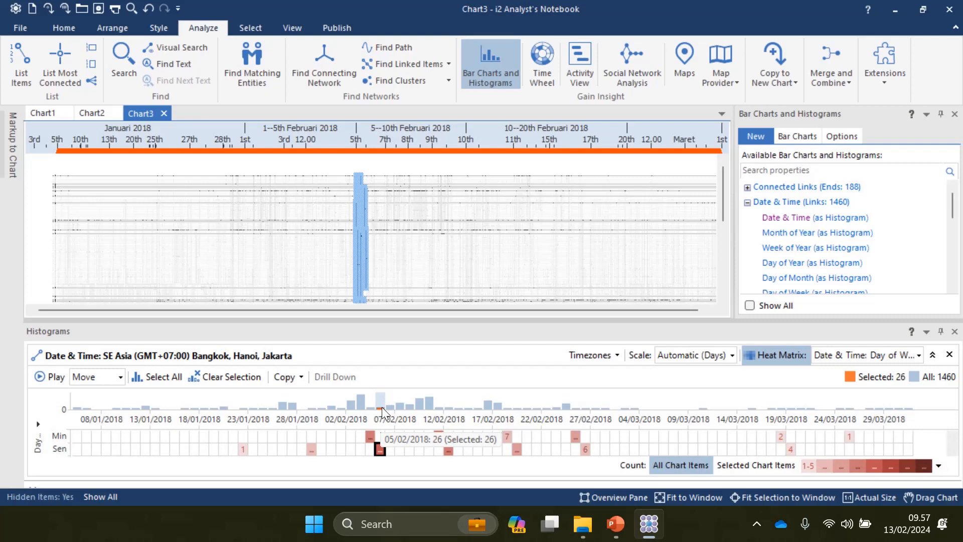
{"action": "left_click", "coordinate": [381, 407]}
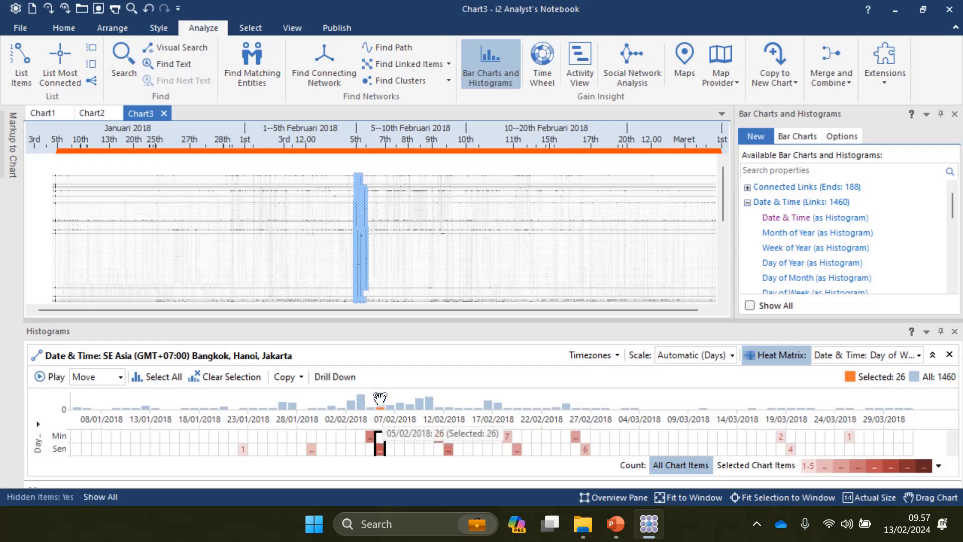
Step: Drill 05/02/2018 down through 16.00 and 16.28, selecting the 2 links at 16.28.00
{"action": "double_click", "coordinate": [380, 406]}
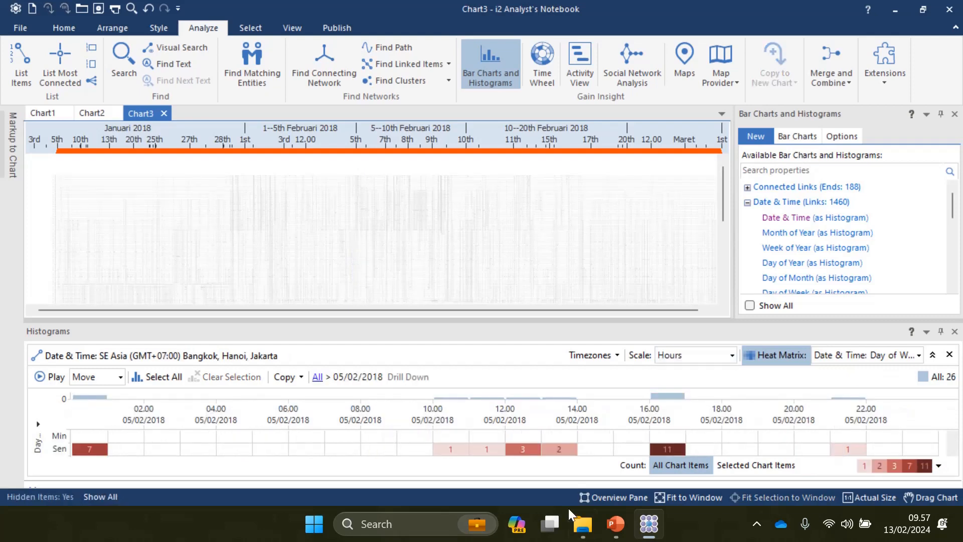
{"action": "double_click", "coordinate": [663, 394]}
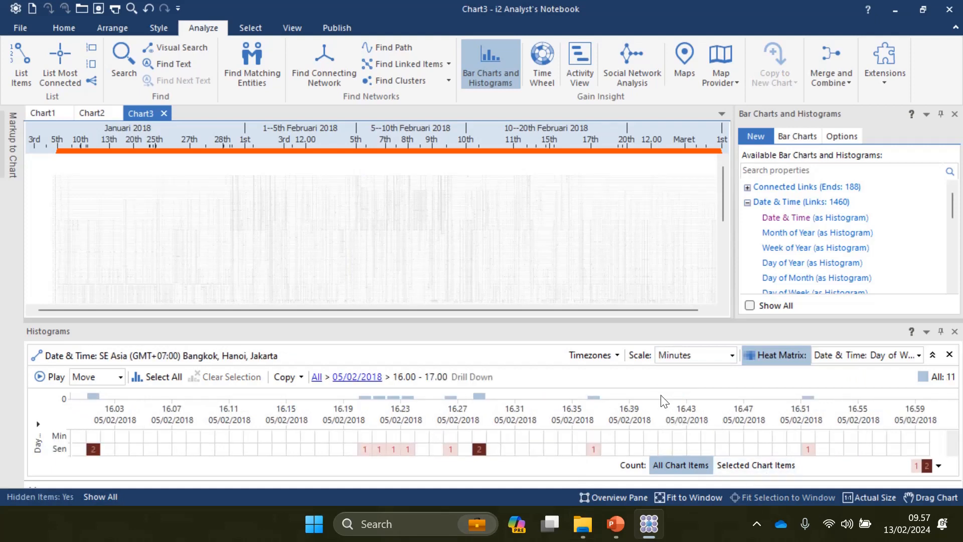
{"action": "double_click", "coordinate": [479, 396]}
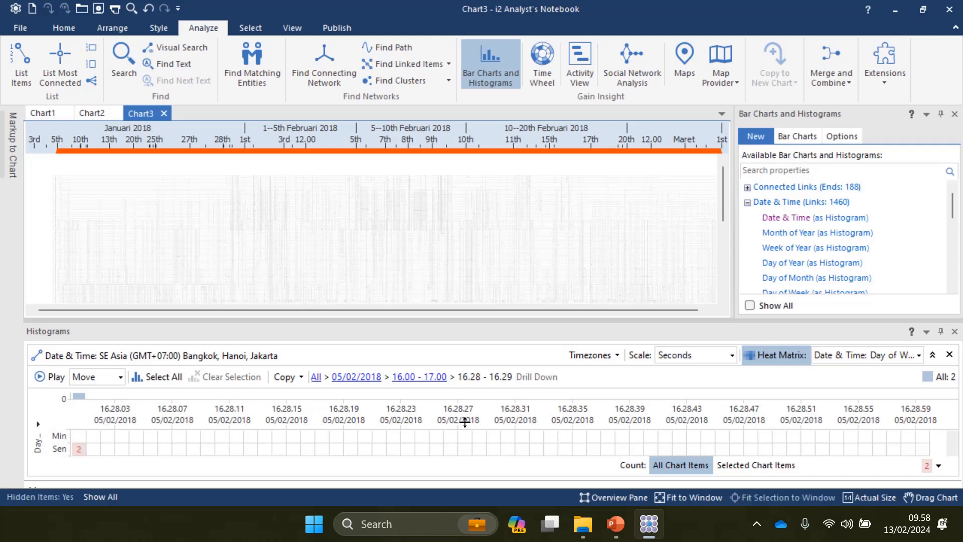
{"action": "left_click", "coordinate": [77, 396]}
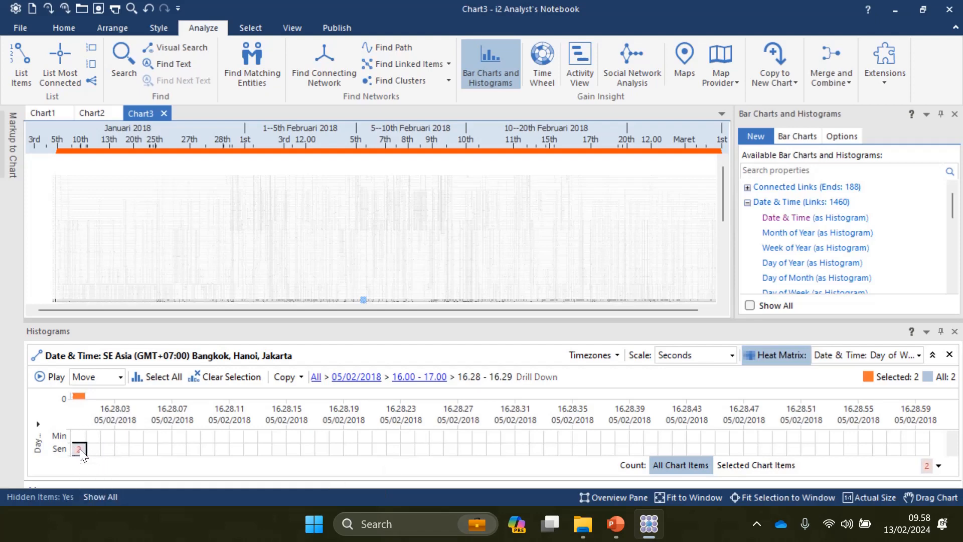
{"action": "mouse_move", "coordinate": [80, 449]}
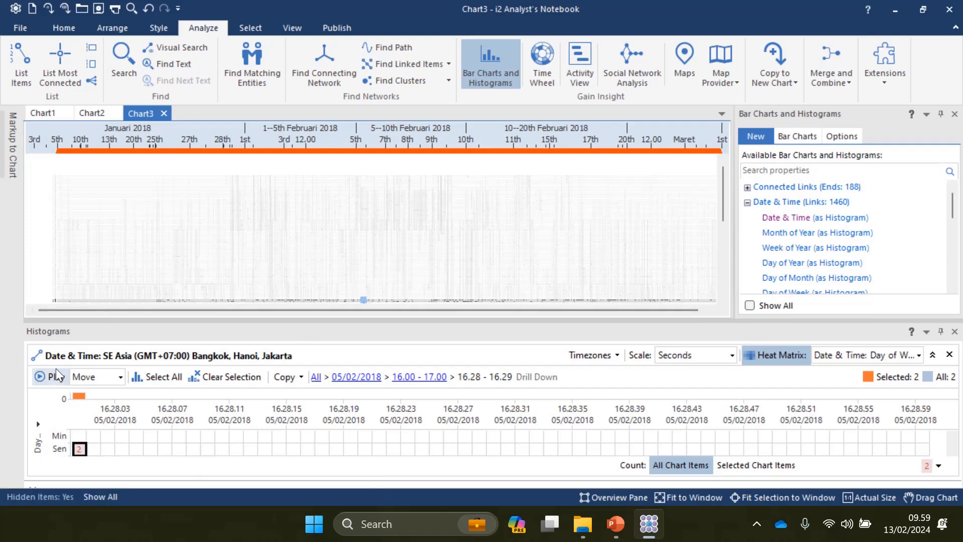
Step: Open a fresh Date & Time histogram and drill 03/02/2018 down to 00.00.00, selecting 6 links
{"action": "left_click", "coordinate": [949, 354]}
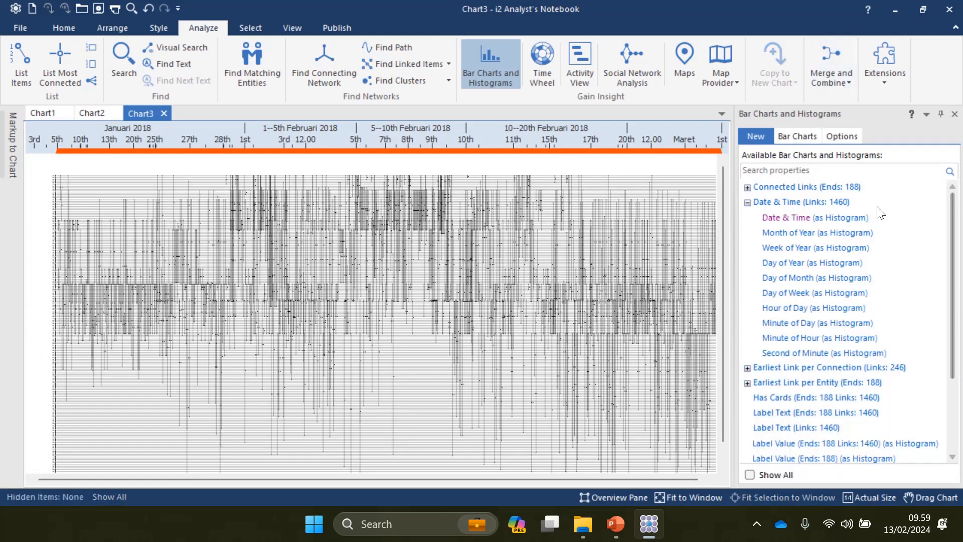
{"action": "left_click", "coordinate": [835, 217]}
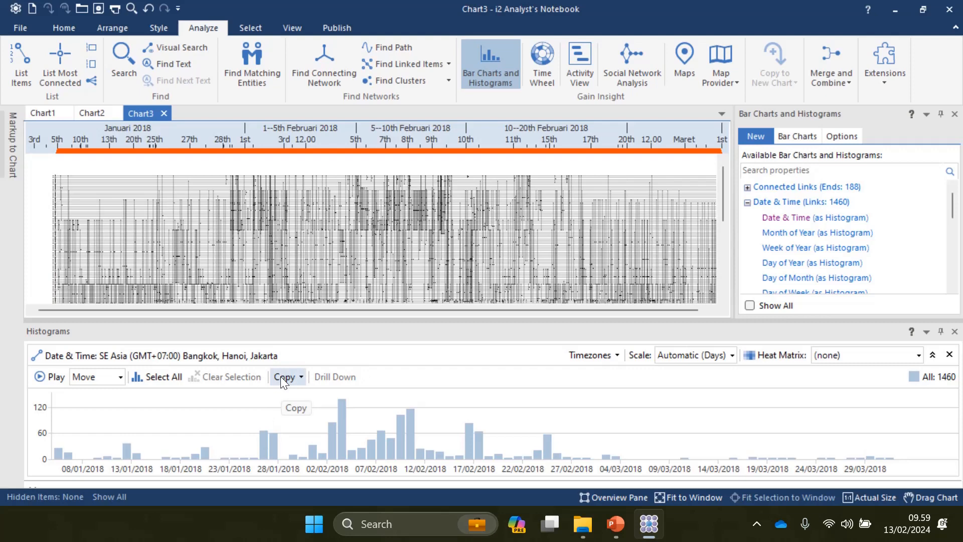
{"action": "left_click", "coordinate": [342, 410]}
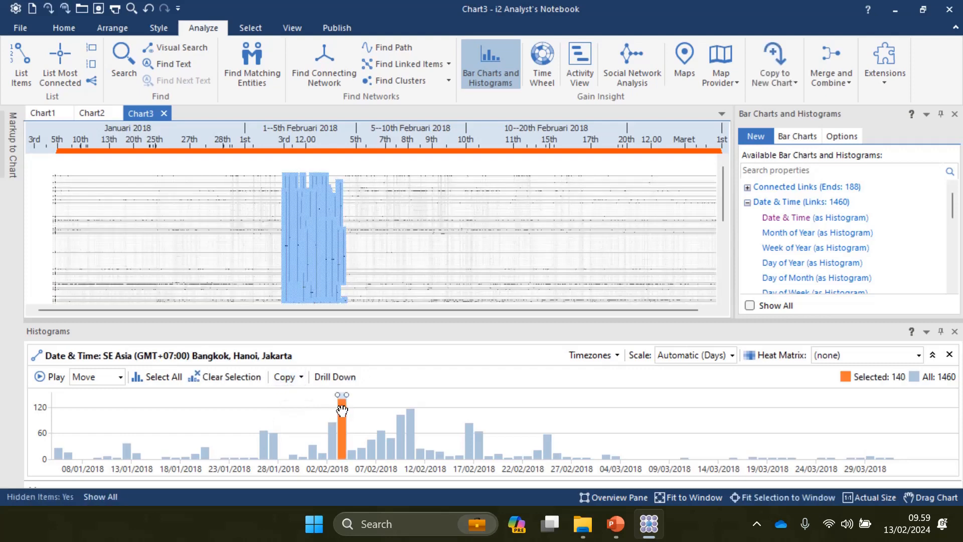
{"action": "double_click", "coordinate": [341, 410]}
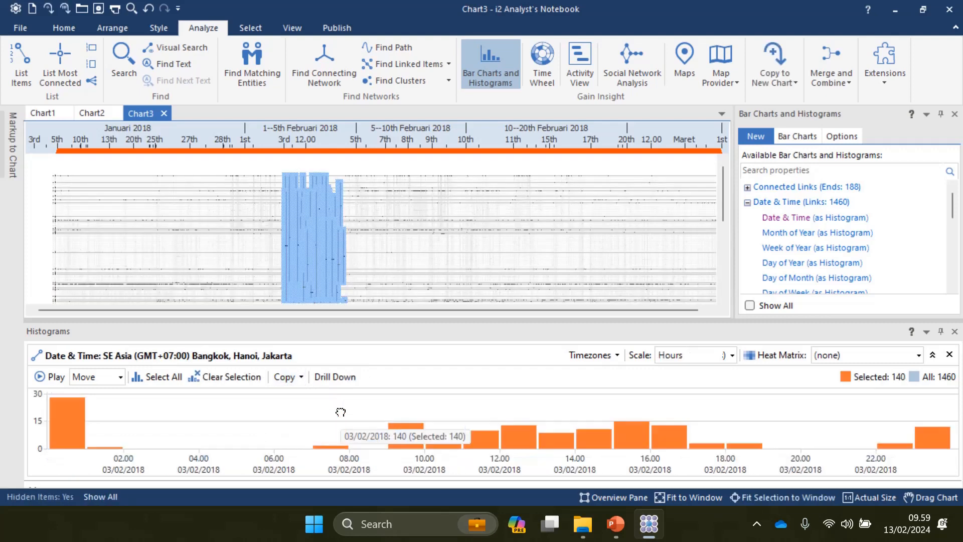
{"action": "double_click", "coordinate": [68, 427]}
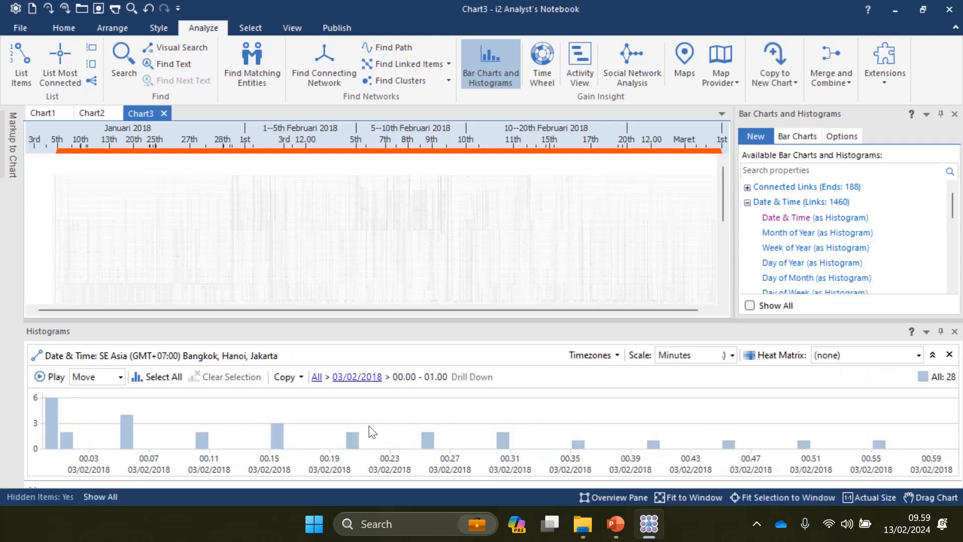
{"action": "double_click", "coordinate": [51, 422]}
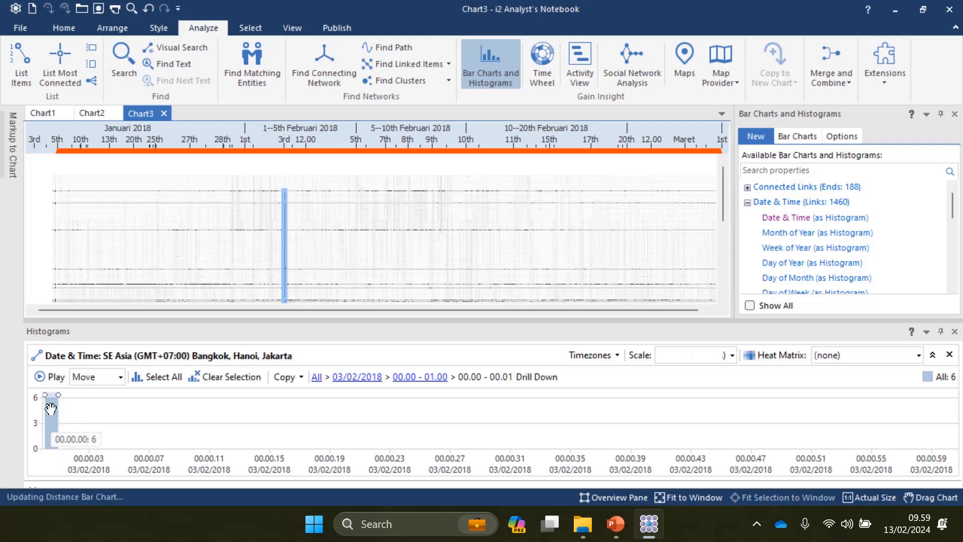
{"action": "double_click", "coordinate": [50, 409]}
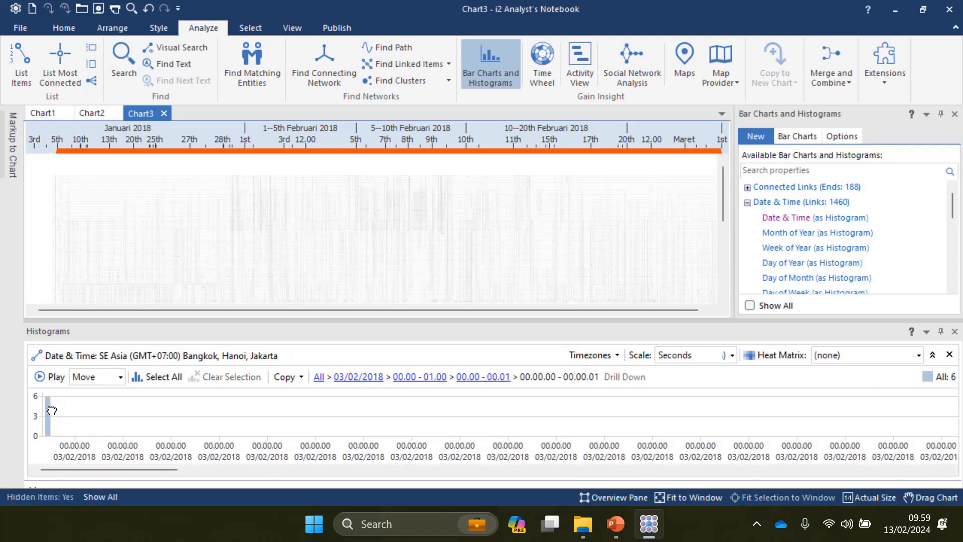
{"action": "double_click", "coordinate": [51, 410]}
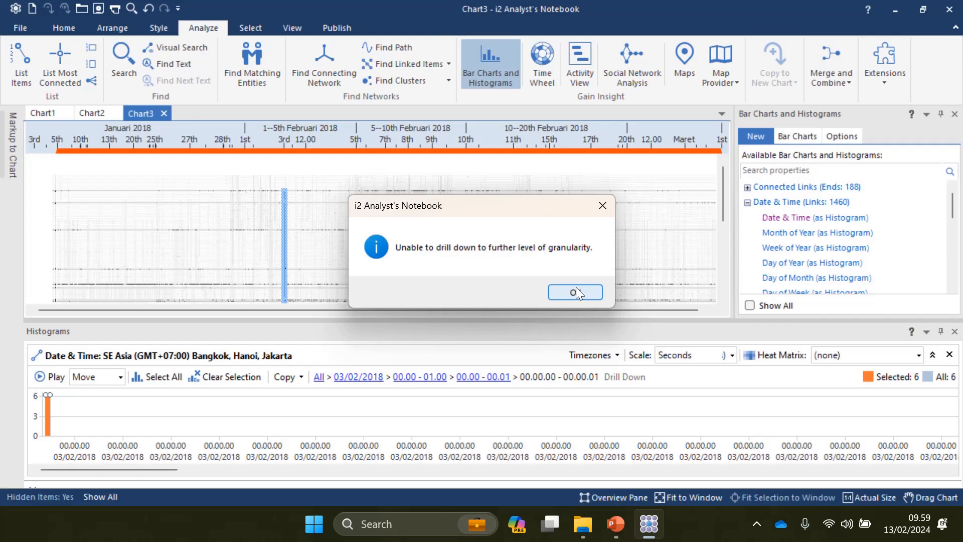
{"action": "left_click", "coordinate": [577, 289]}
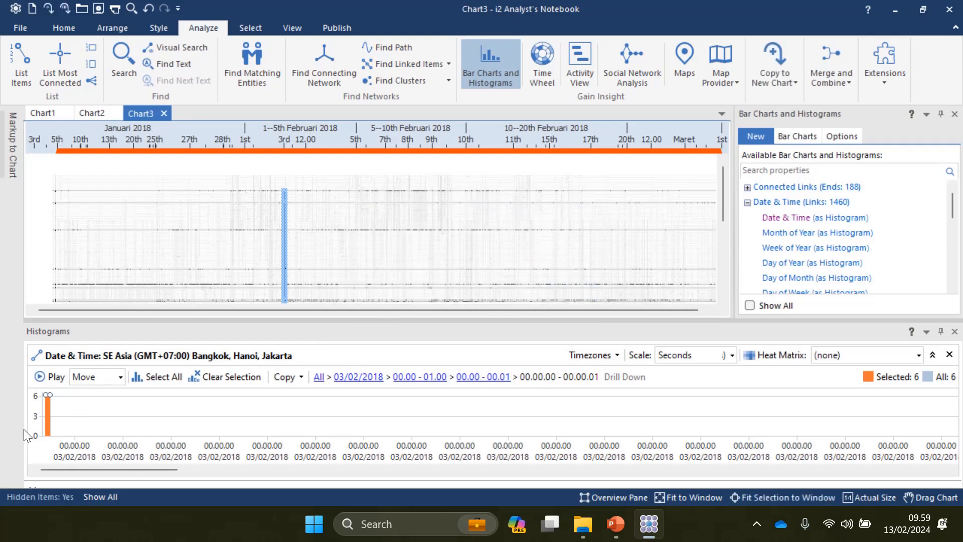
Step: Copy the drilled-down histogram as a picture
{"action": "mouse_move", "coordinate": [47, 417]}
{"action": "left_click", "coordinate": [284, 376]}
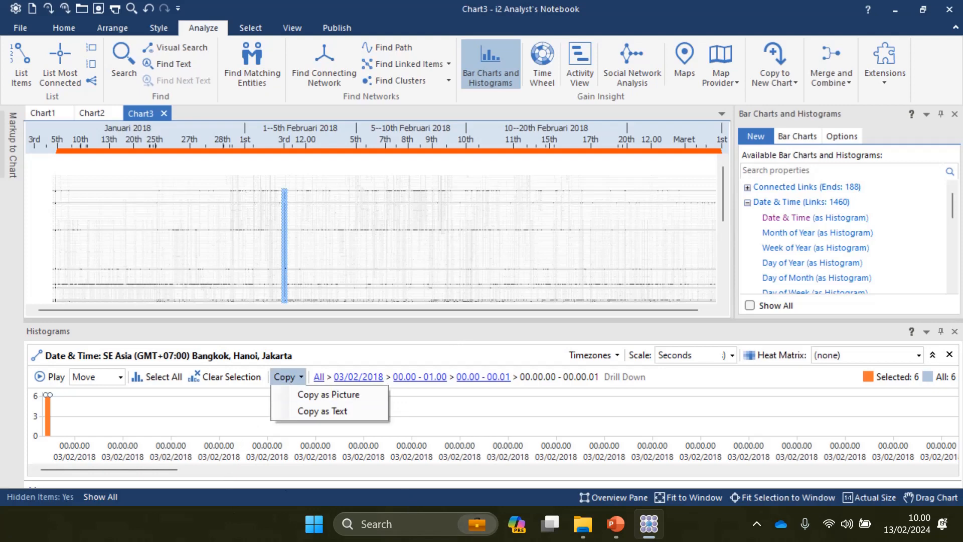
{"action": "left_click", "coordinate": [345, 395]}
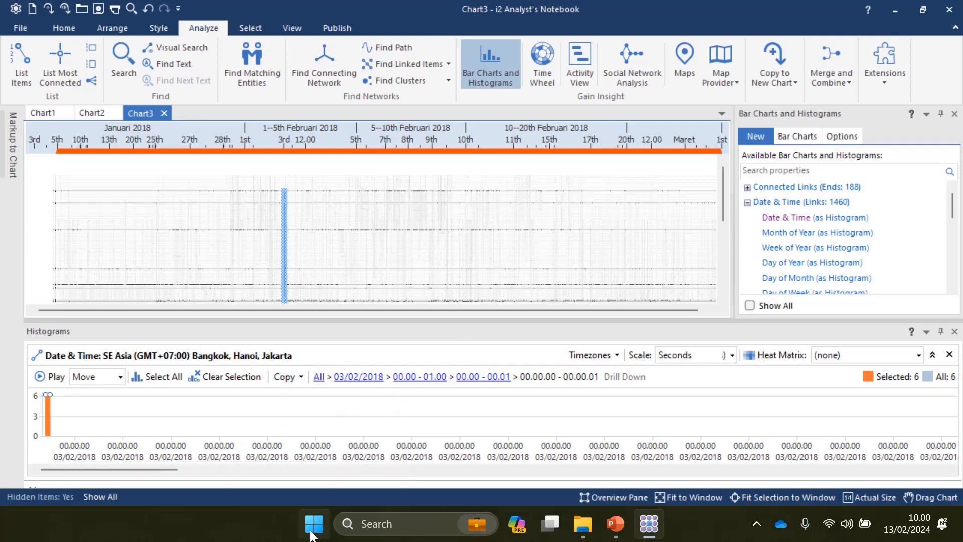
Step: Launch Microsoft Word from the Start menu search and start a new blank document
{"action": "left_click", "coordinate": [311, 532]}
{"action": "type", "text": "word"}
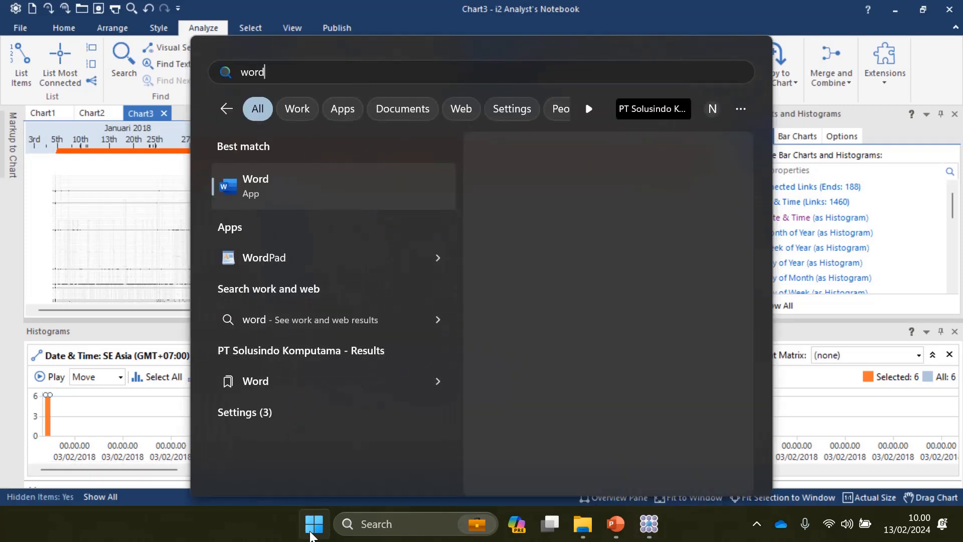
{"action": "key", "text": "Return"}
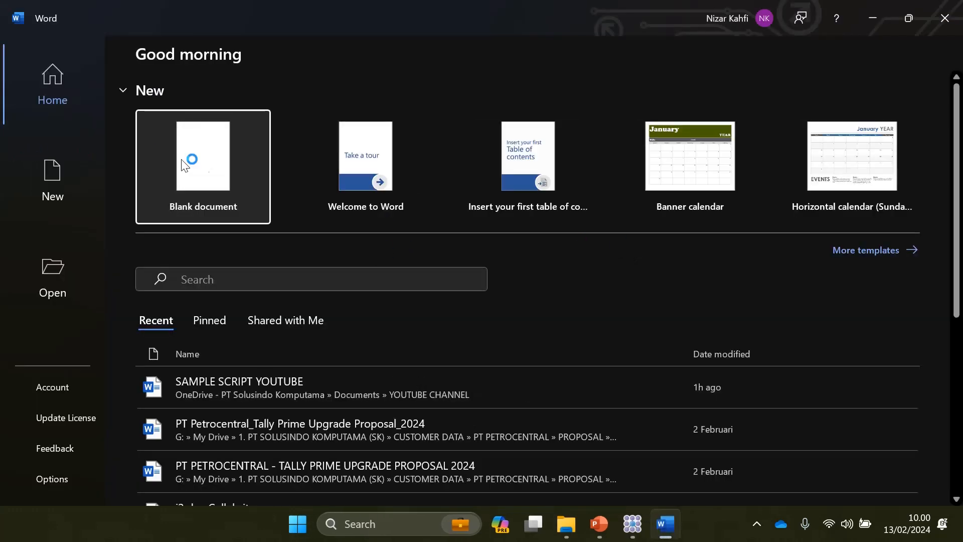
{"action": "key", "text": "Escape"}
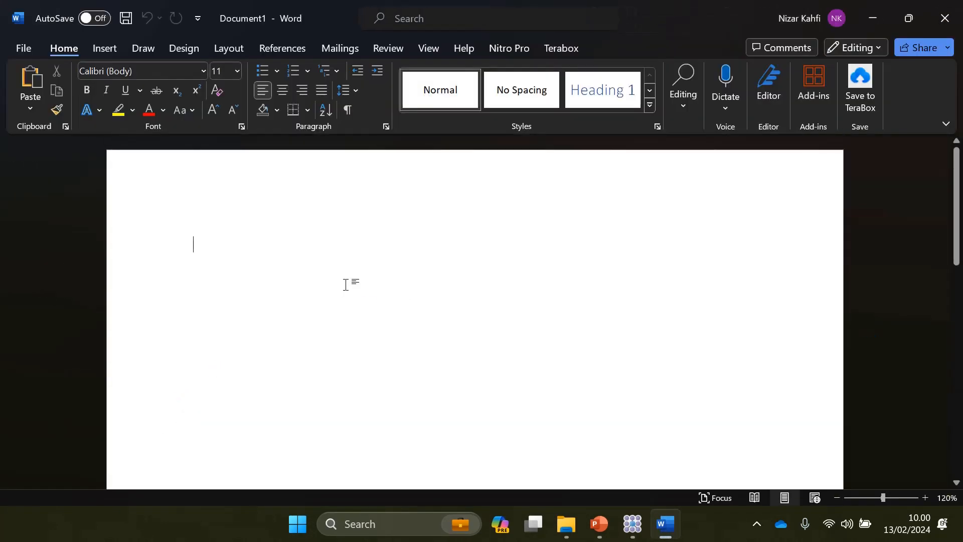
Step: Paste the Date & Time histogram picture, stretch it taller, then minimize Word
{"action": "key", "text": "ctrl+v"}
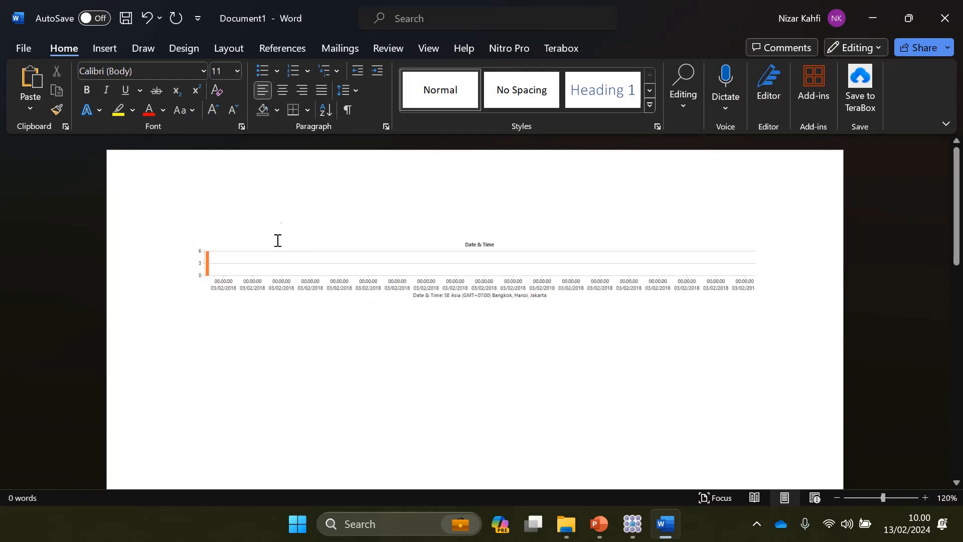
{"action": "left_click", "coordinate": [355, 255]}
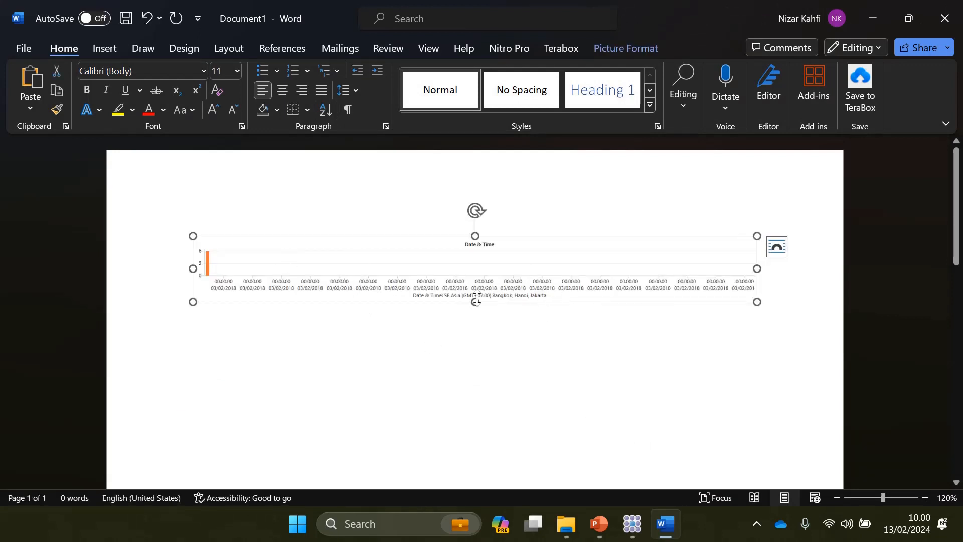
{"action": "left_click_drag", "start_coordinate": [475, 302], "coordinate": [480, 376]}
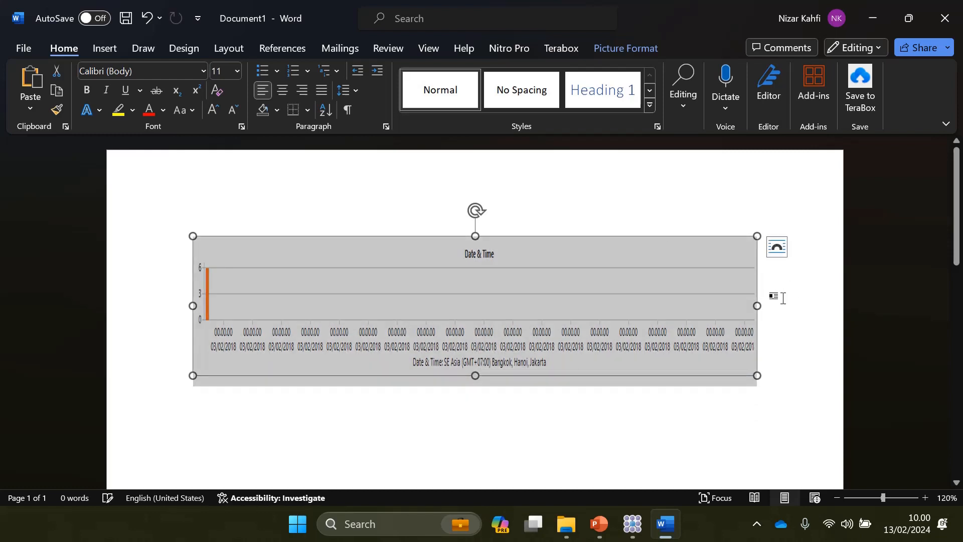
{"action": "left_click", "coordinate": [783, 297]}
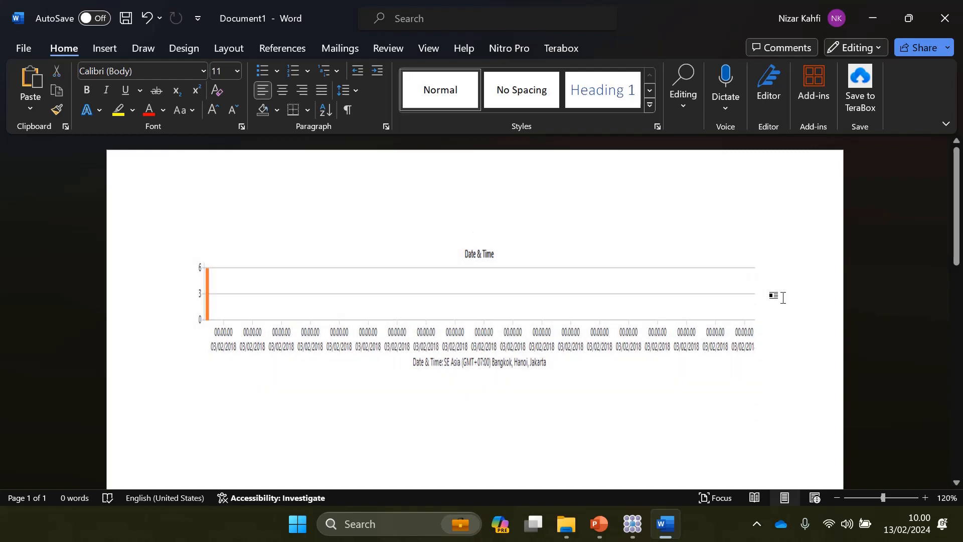
{"action": "left_click", "coordinate": [873, 17]}
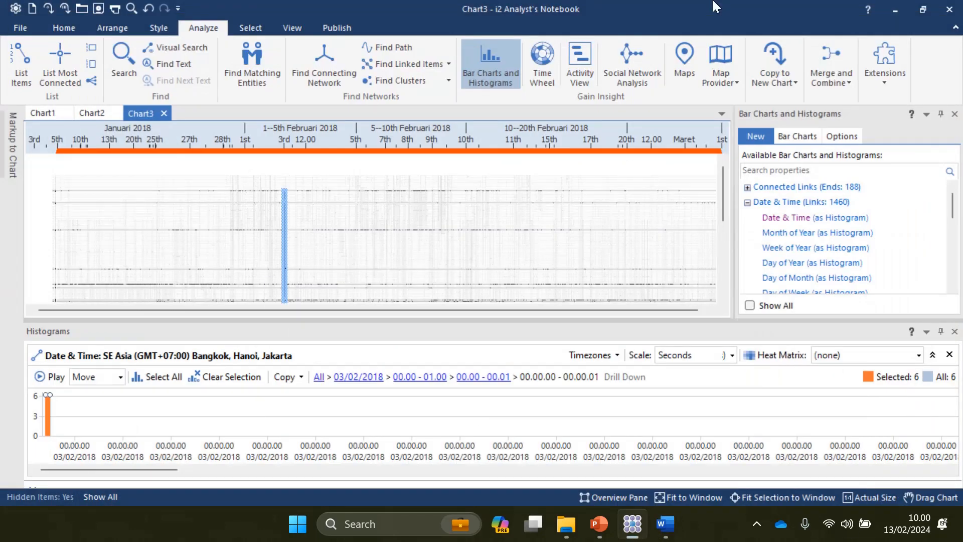